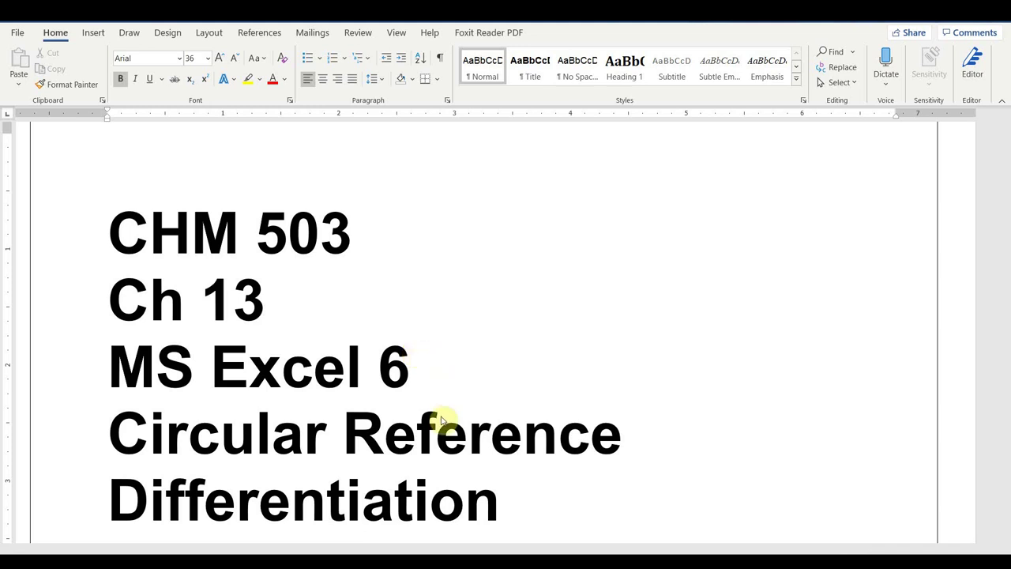
Review the notes on solving a weak-acid quadratic equation, including the derivation, parabola plot and [H+] table
{"action": "scroll", "coordinate": [442, 419], "scroll_direction": "down", "scroll_amount": 10}
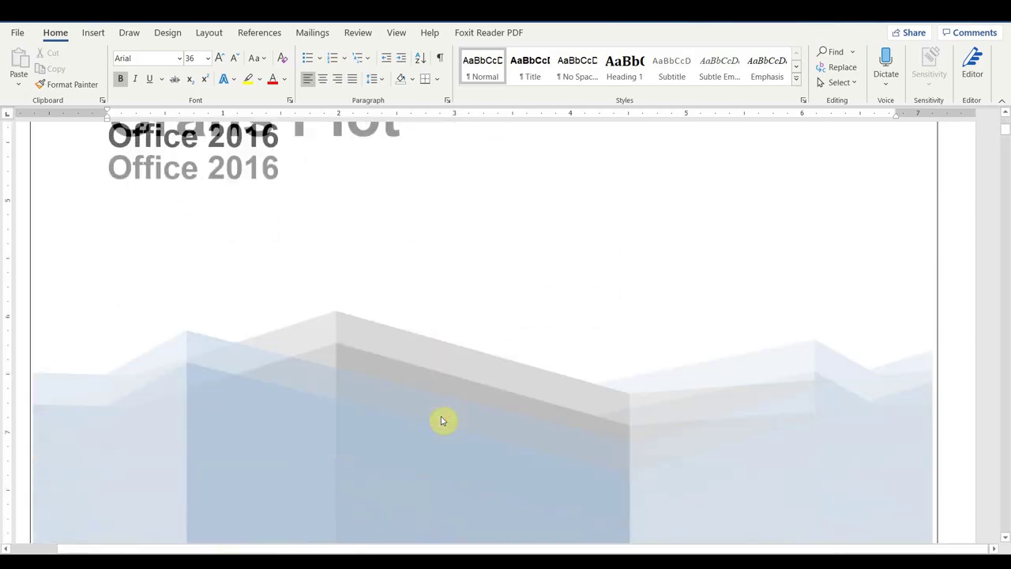
{"action": "scroll", "coordinate": [443, 418], "scroll_direction": "down", "scroll_amount": 15}
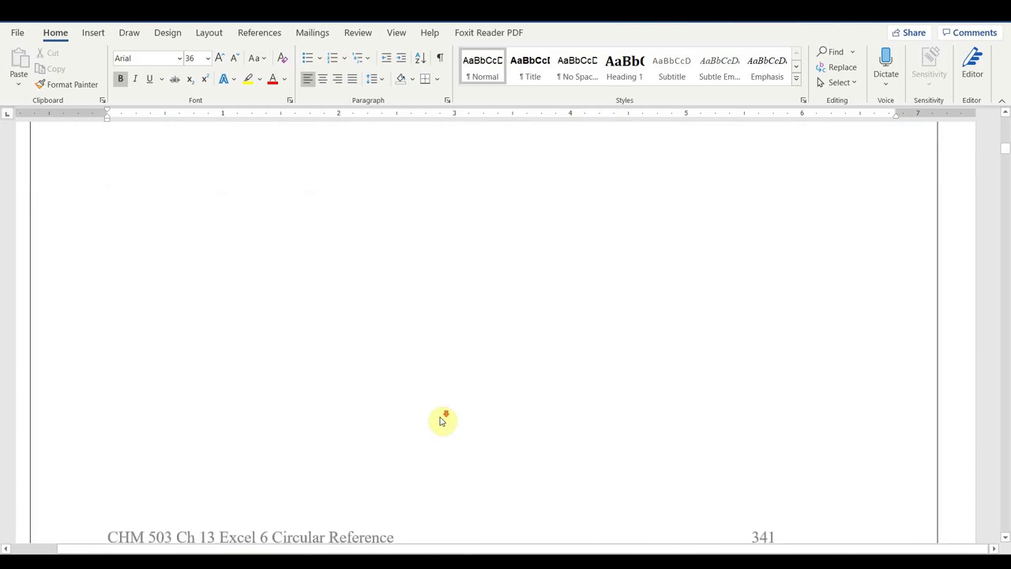
{"action": "scroll", "coordinate": [441, 423], "scroll_direction": "down", "scroll_amount": 5}
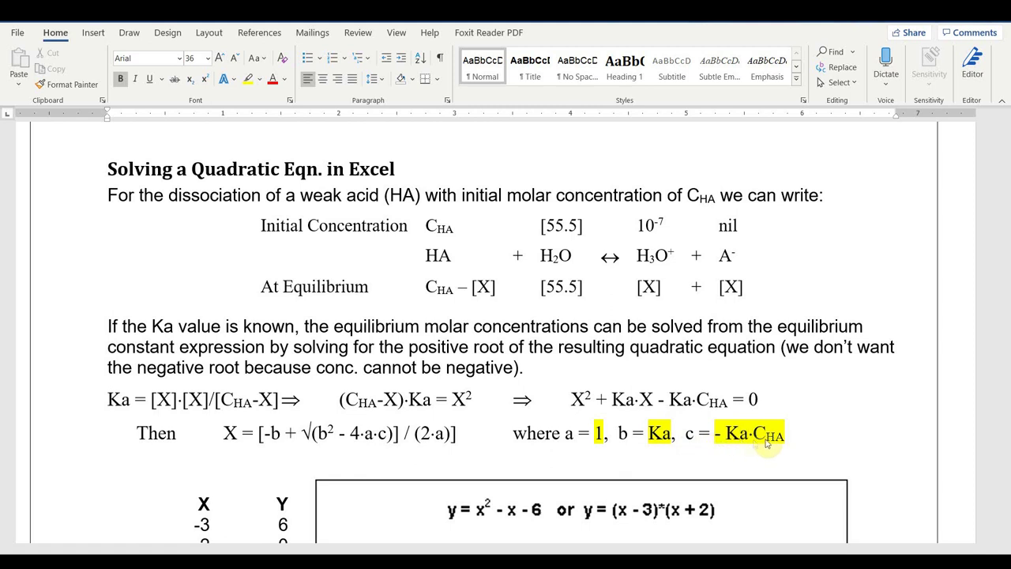
{"action": "scroll", "coordinate": [766, 444], "scroll_direction": "down", "scroll_amount": 3}
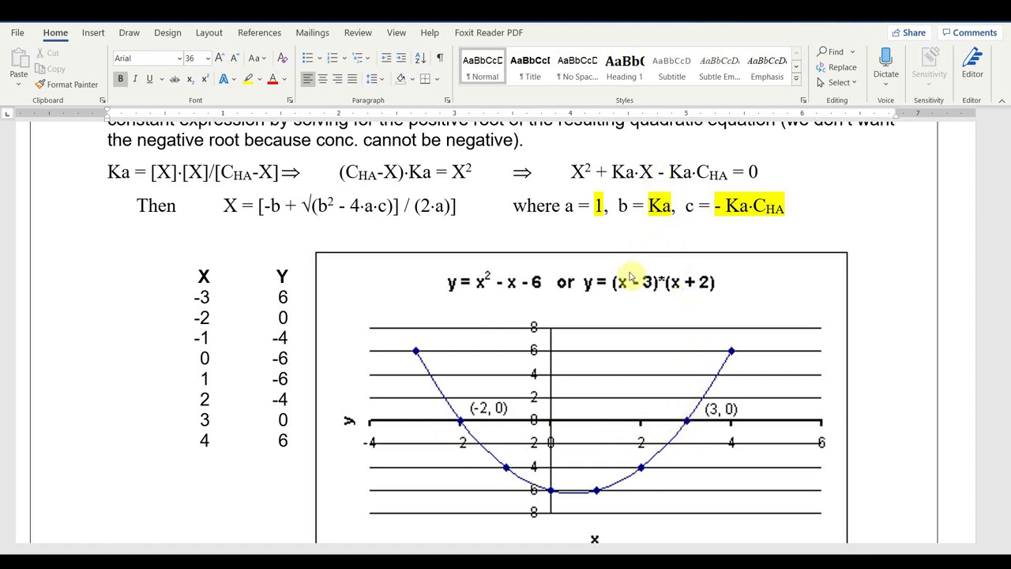
{"action": "scroll", "coordinate": [629, 277], "scroll_direction": "up", "scroll_amount": 4}
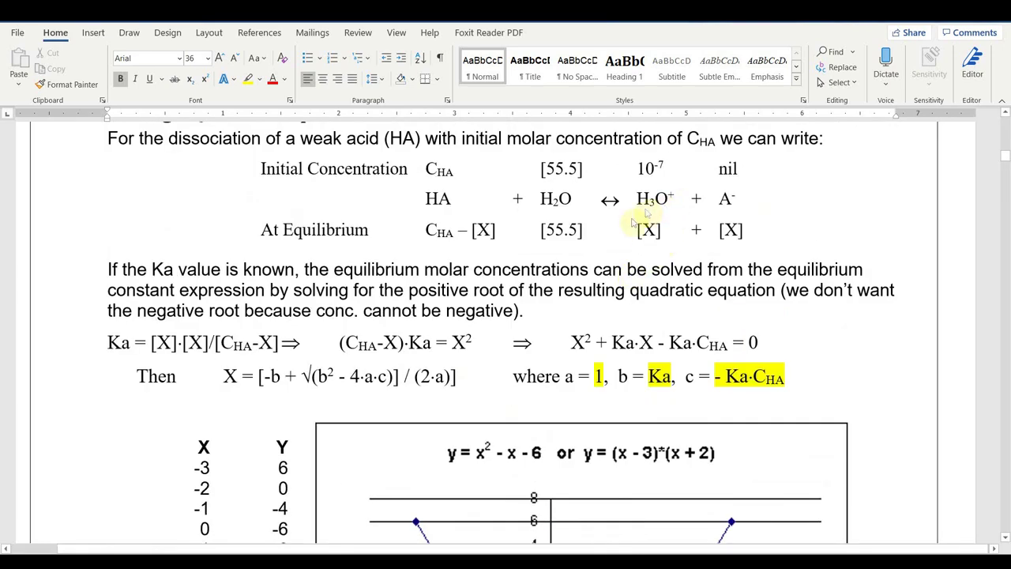
{"action": "scroll", "coordinate": [647, 241], "scroll_direction": "down", "scroll_amount": 10}
{"action": "scroll", "coordinate": [646, 246], "scroll_direction": "down", "scroll_amount": 1}
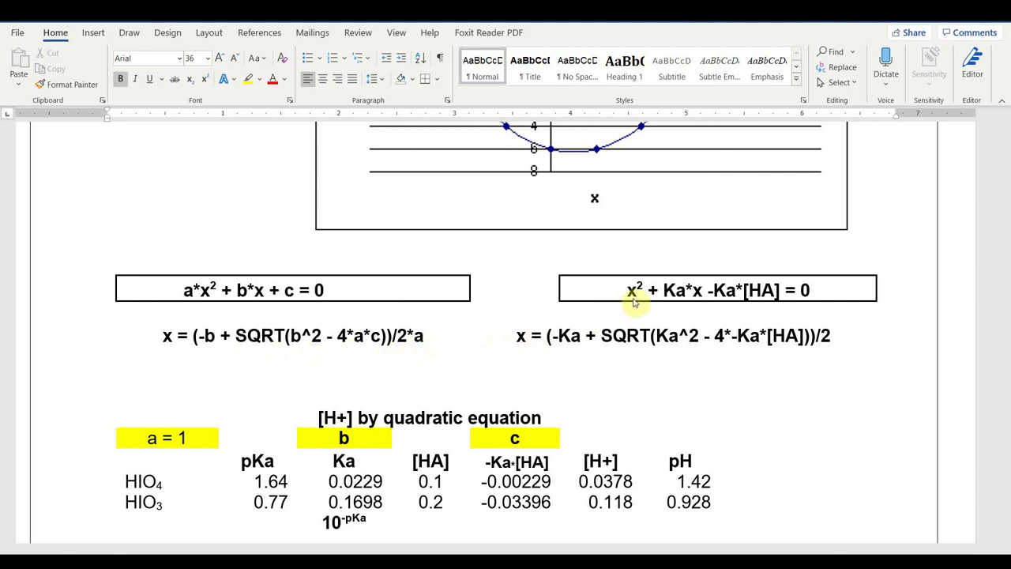
{"action": "scroll", "coordinate": [635, 302], "scroll_direction": "up", "scroll_amount": 5}
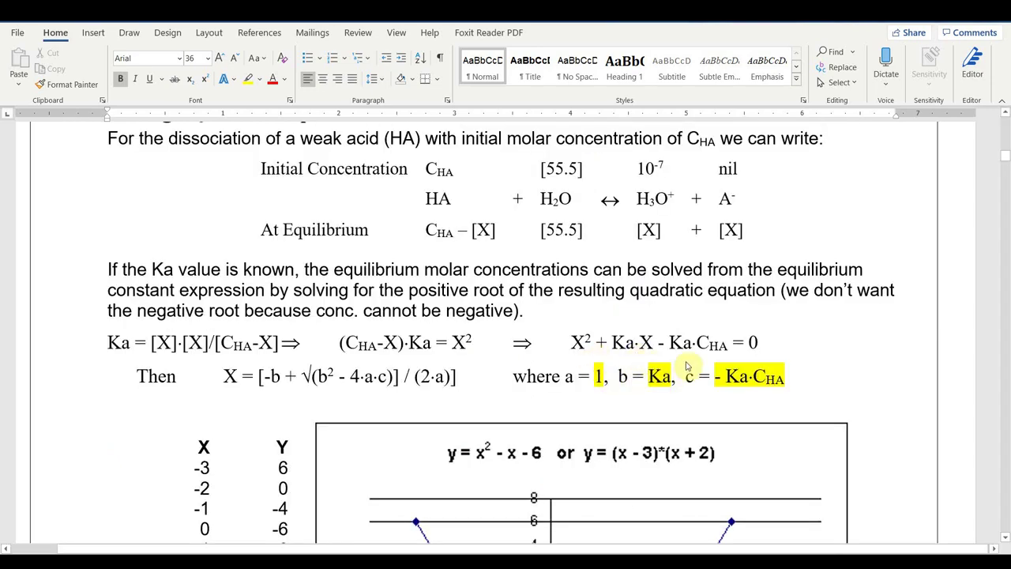
{"action": "scroll", "coordinate": [687, 365], "scroll_direction": "down", "scroll_amount": 10}
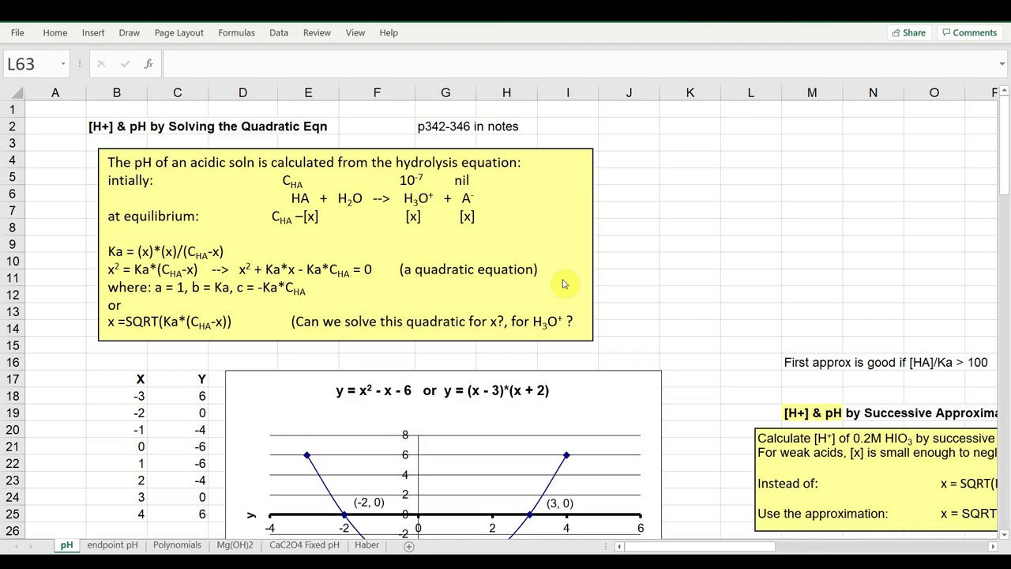
In the Excel workbook's pH sheet, enter the HIO4 Ka formula in D59 as 10 raised to the negative pKa
{"action": "scroll", "coordinate": [565, 285], "scroll_direction": "down", "scroll_amount": 15}
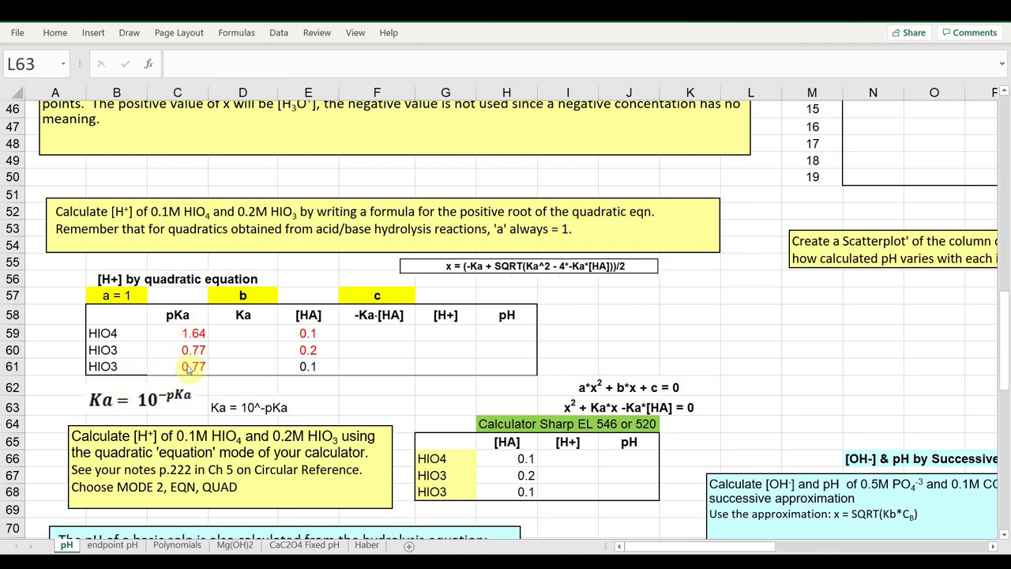
{"action": "key", "text": "ctrl+z"}
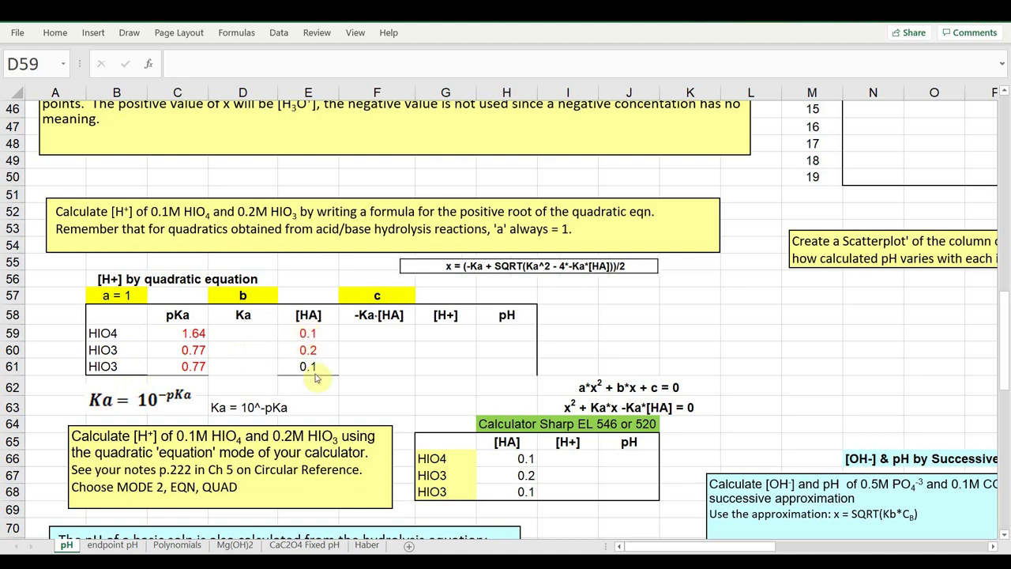
{"action": "left_click", "coordinate": [246, 333]}
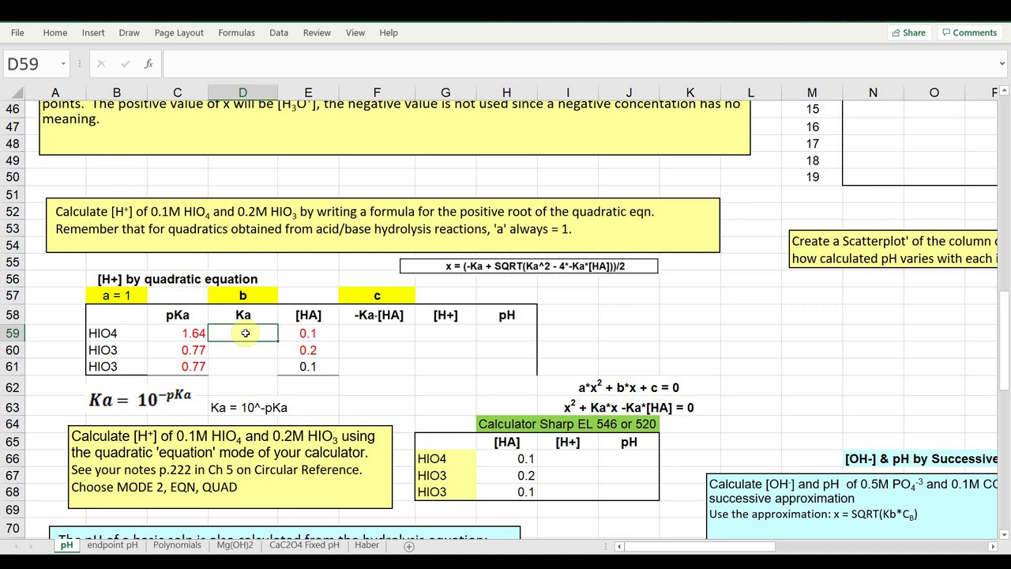
{"action": "type", "text": "=1"}
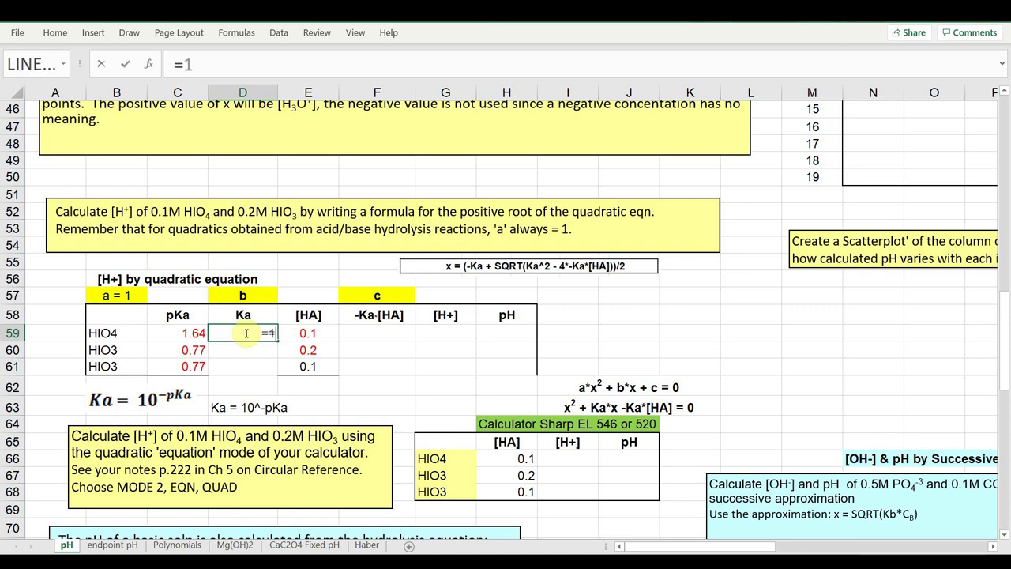
{"action": "type", "text": "0^-"}
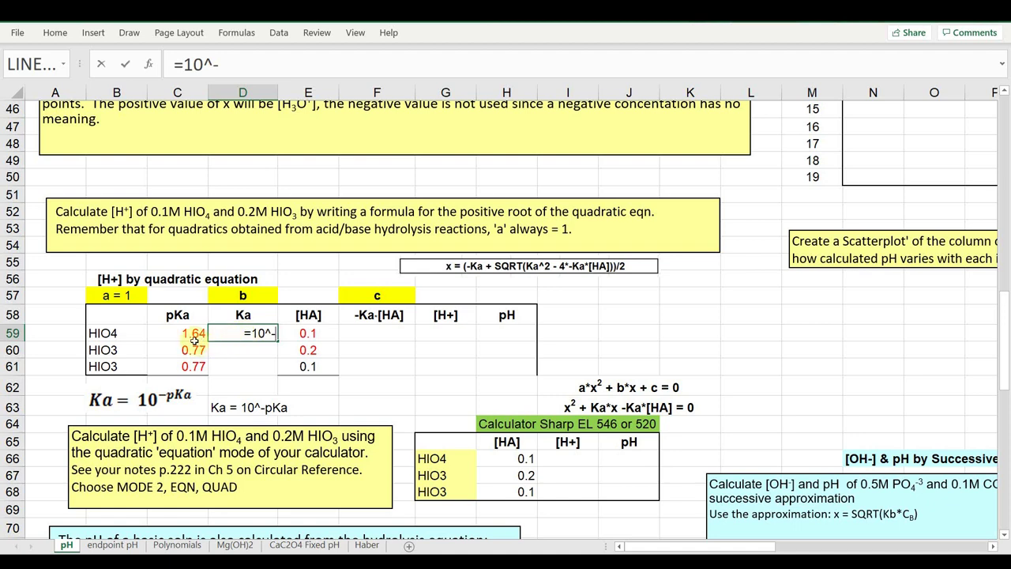
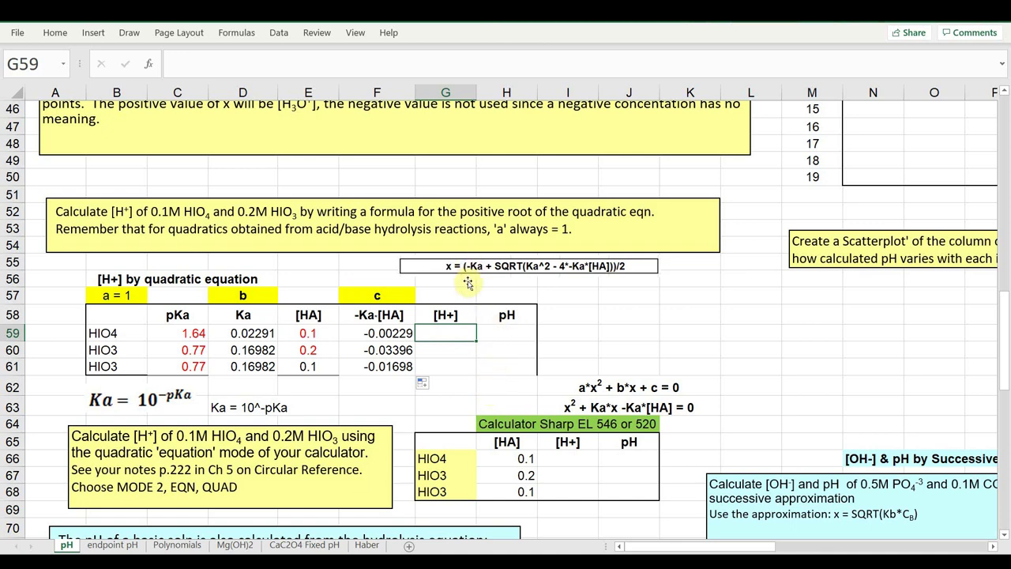
Calculate [H+] for HIO4 in G59 with the positive quadratic root formula =(-D59+SQRT(D59^2-4*F59))/2
{"action": "type", "text": "="}
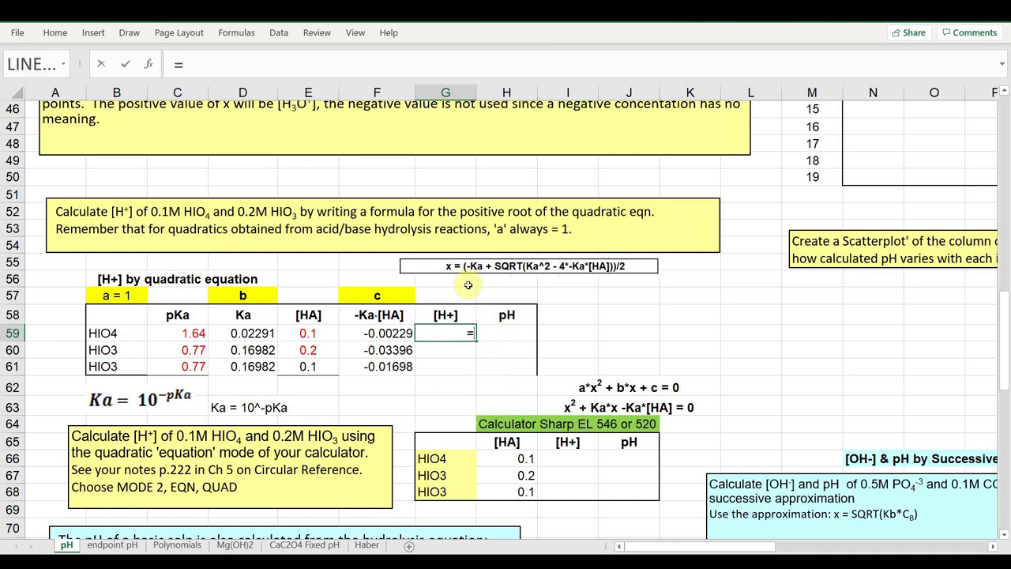
{"action": "type", "text": "(-"}
{"action": "left_click", "coordinate": [243, 332]}
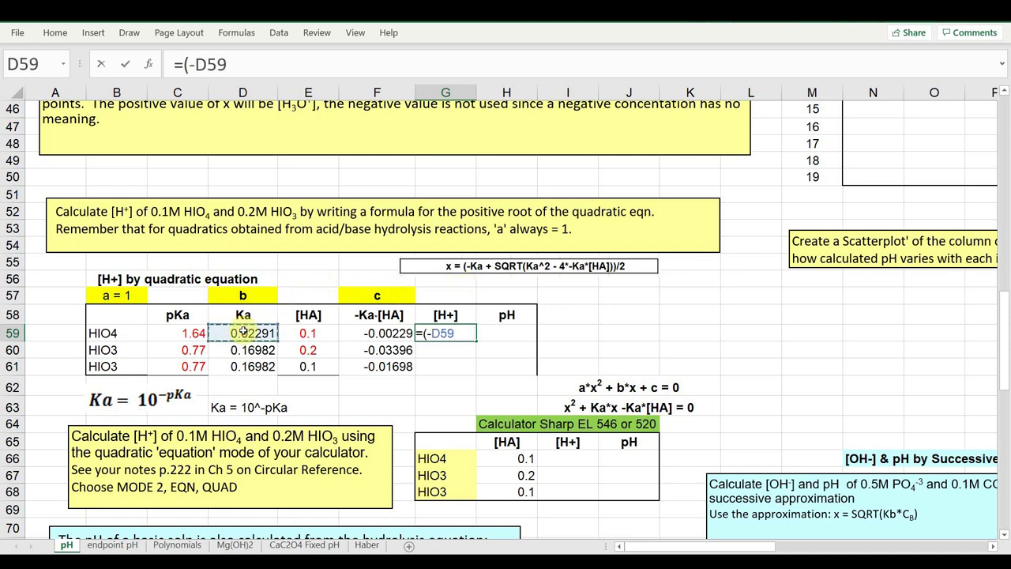
{"action": "type", "text": "+sqrt"}
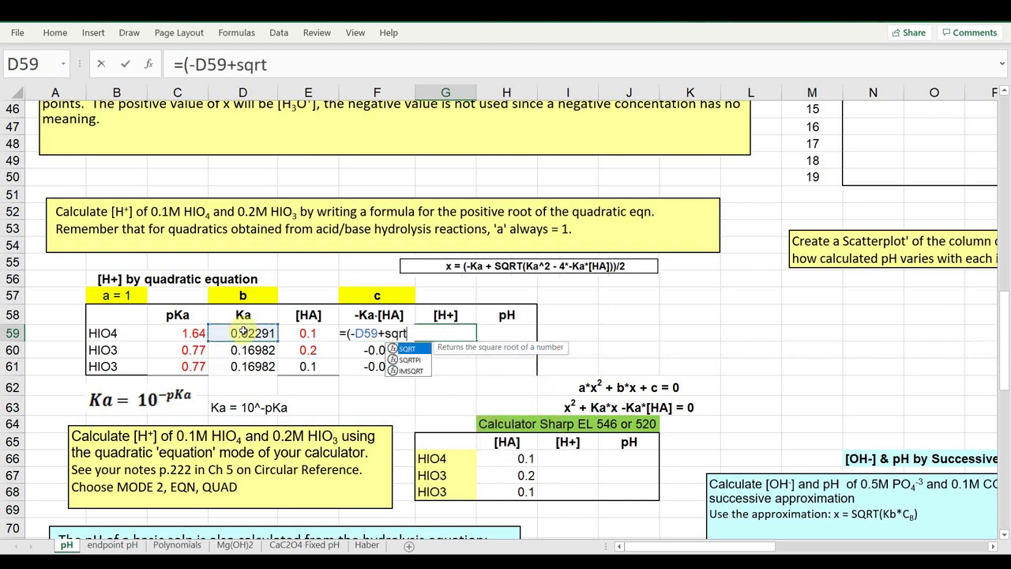
{"action": "key", "text": "Tab"}
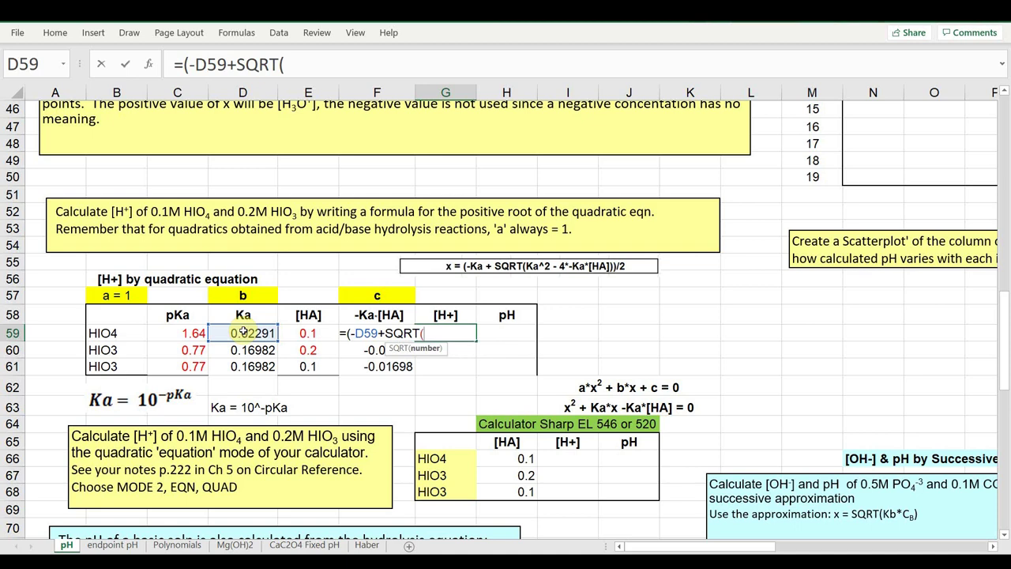
{"action": "left_click", "coordinate": [235, 333]}
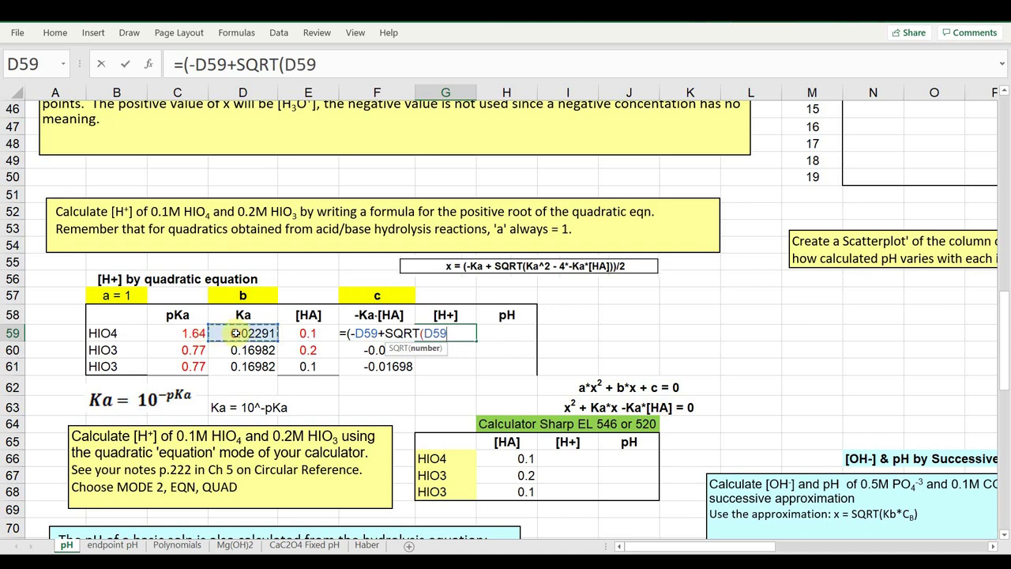
{"action": "type", "text": "^2-4*"}
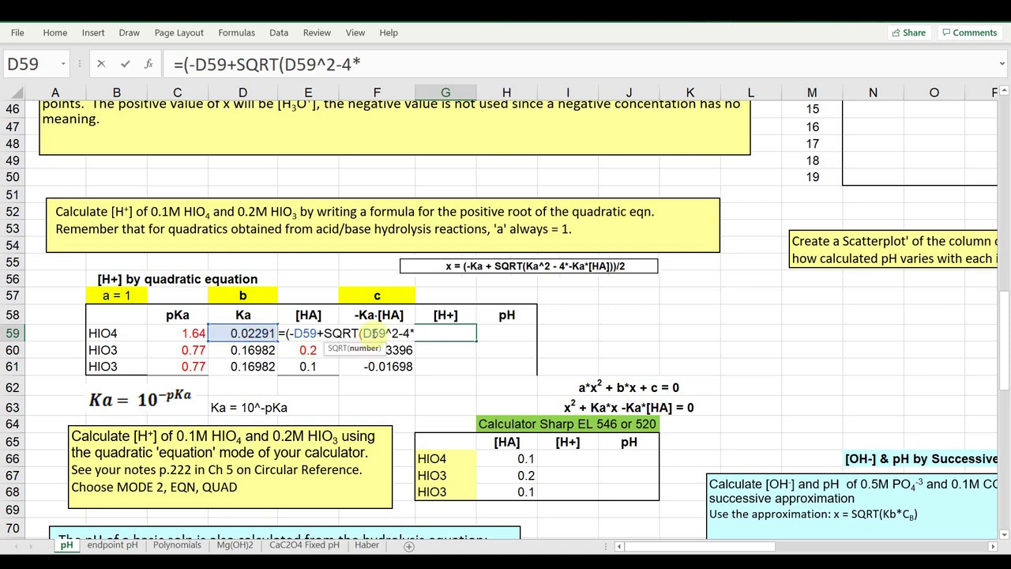
{"action": "type", "text": "f59"}
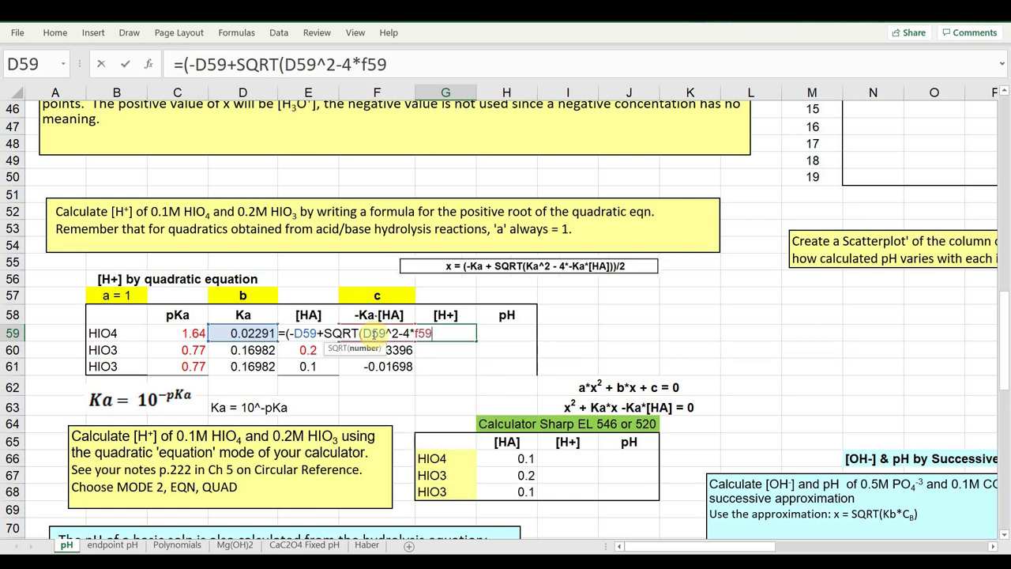
{"action": "type", "text": "))"}
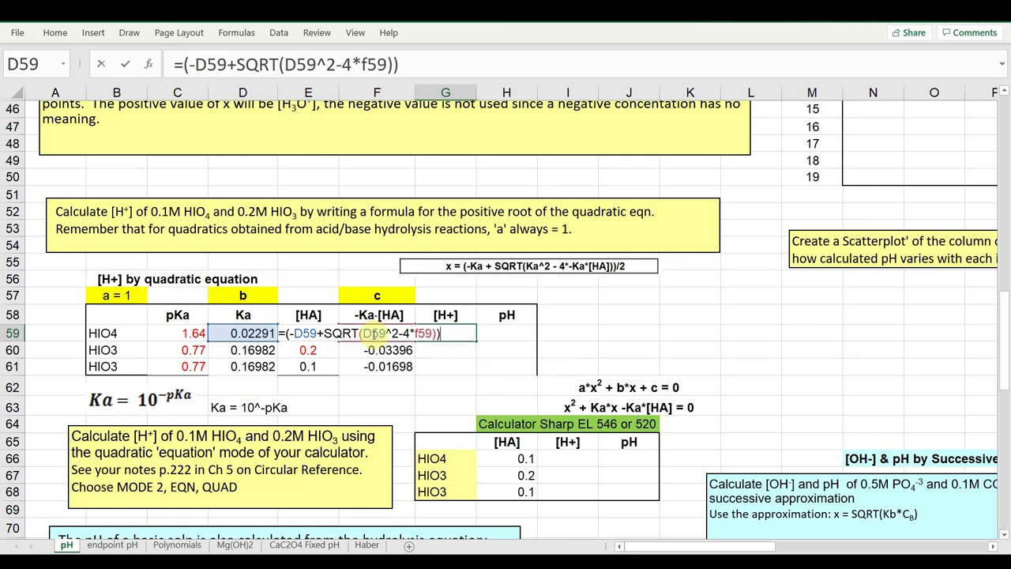
{"action": "type", "text": "/2"}
{"action": "key", "text": "Return"}
{"action": "key", "text": "Up"}
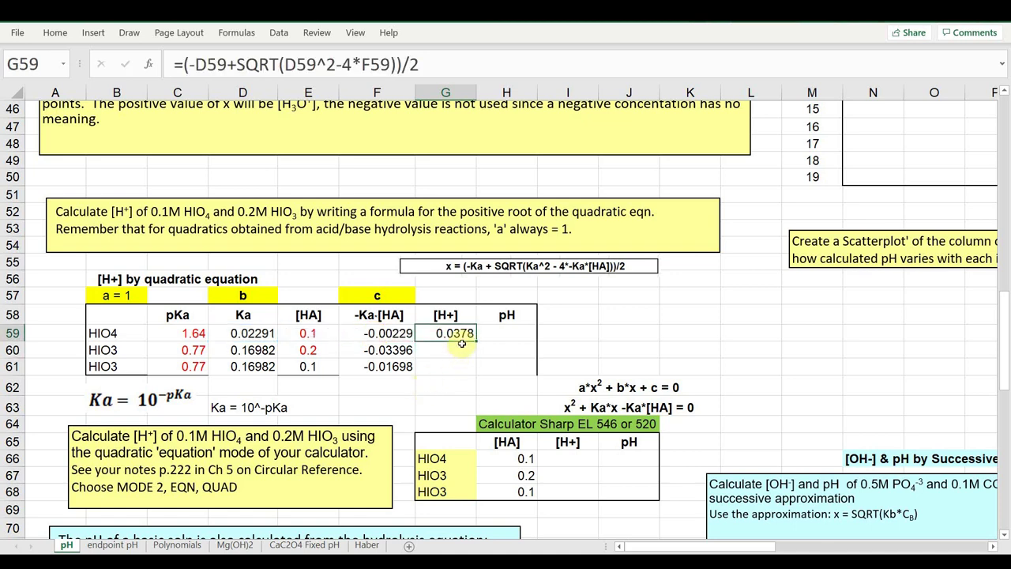
Calculate the pH of HIO4 in H59 with the formula =-LOG(G59)
{"action": "left_click", "coordinate": [499, 332]}
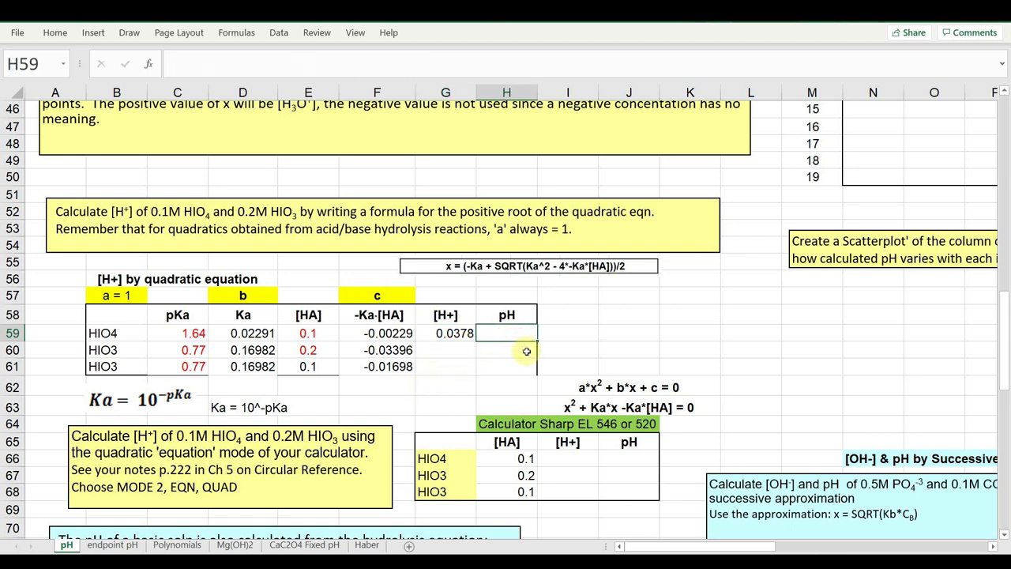
{"action": "type", "text": "=-log"}
{"action": "key", "text": "Tab"}
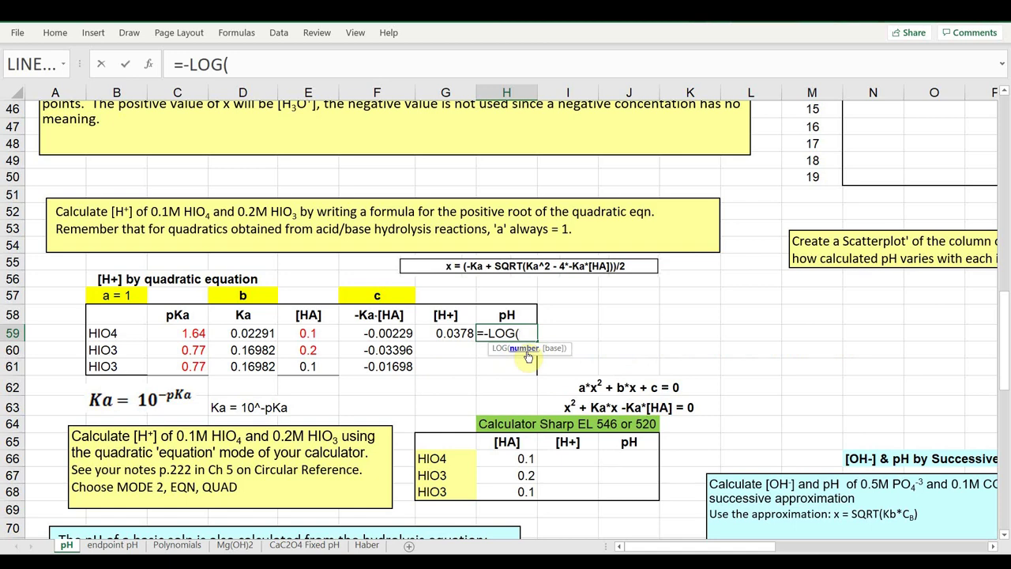
{"action": "left_click", "coordinate": [446, 333]}
{"action": "type", "text": ")"}
{"action": "key", "text": "Return"}
Fill the [H+] and pH formulas from G59:H59 down through row 61 for both HIO3 rows
{"action": "left_click_drag", "start_coordinate": [460, 332], "coordinate": [480, 334]}
{"action": "left_click_drag", "start_coordinate": [540, 341], "coordinate": [539, 372]}
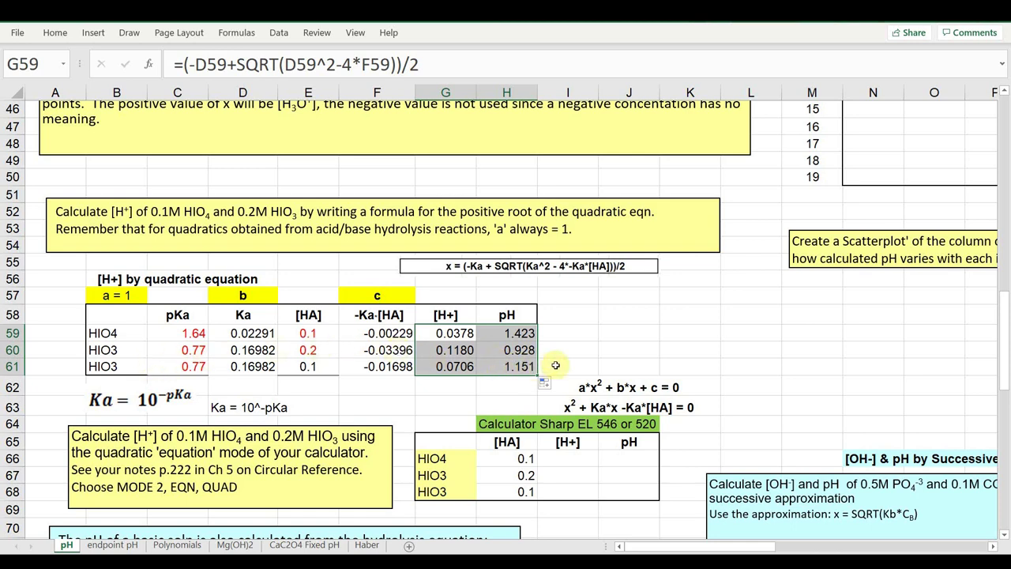
{"action": "scroll", "coordinate": [555, 365], "scroll_direction": "down", "scroll_amount": 3}
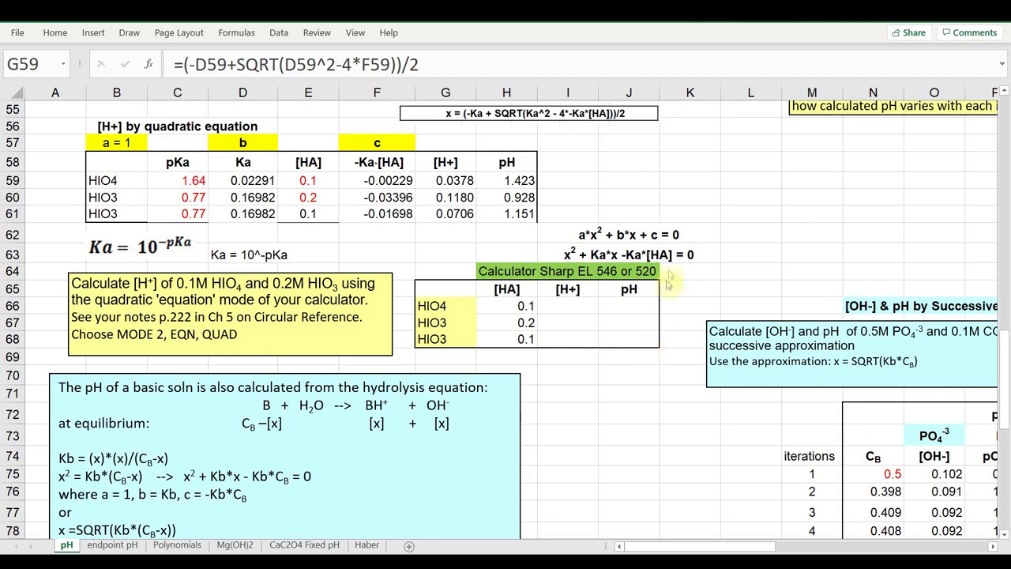
{"action": "key", "text": "shift+Right"}
{"action": "key", "text": "shift+Down"}
{"action": "key", "text": "shift+Down"}
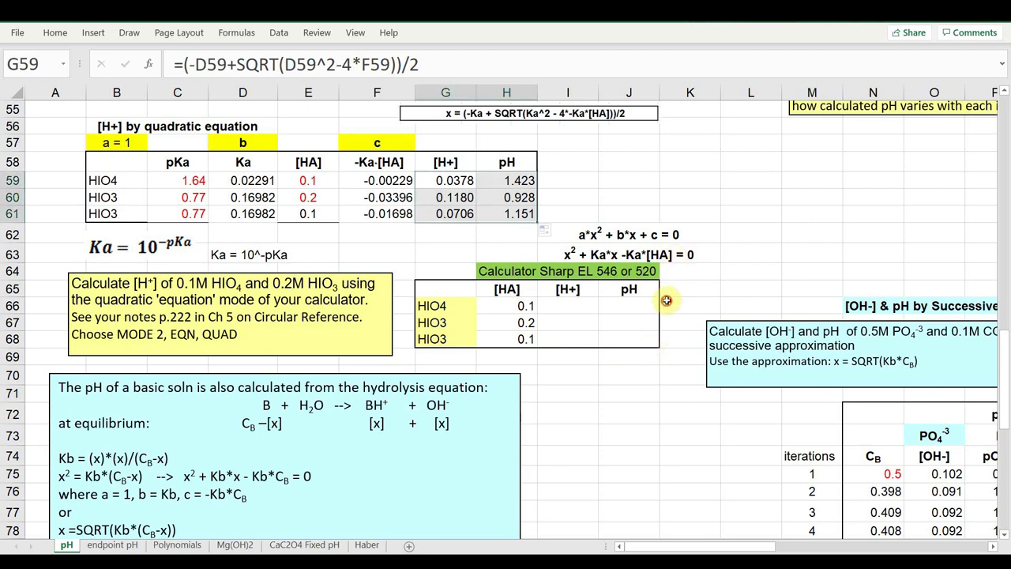
Calculate Kb for the phosphate ion in D87 of the [OH-] quadratic table with the formula =10^-C87
{"action": "scroll", "coordinate": [581, 399], "scroll_direction": "down", "scroll_amount": 2}
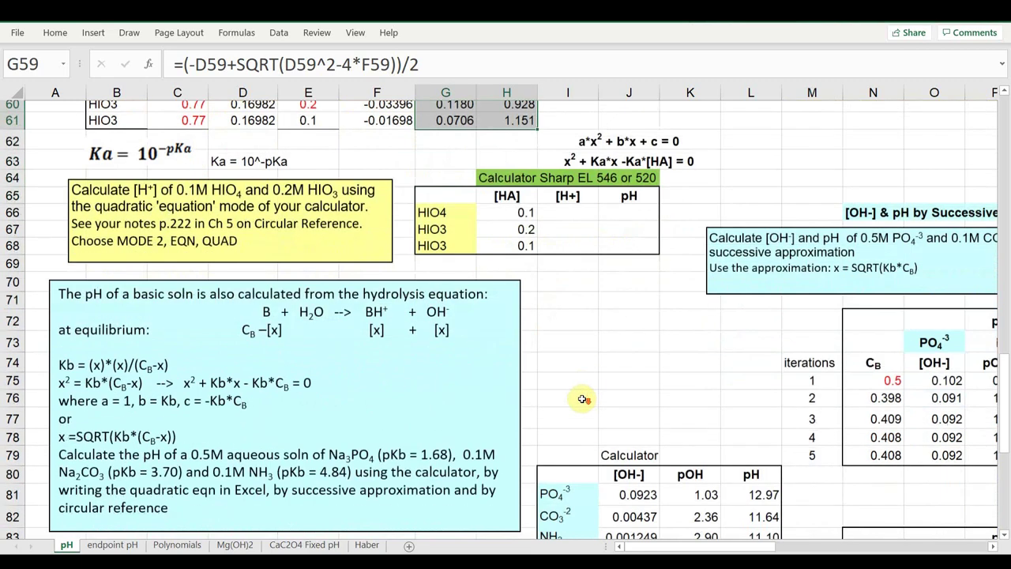
{"action": "scroll", "coordinate": [582, 399], "scroll_direction": "down", "scroll_amount": 2}
{"action": "scroll", "coordinate": [582, 398], "scroll_direction": "down", "scroll_amount": 1}
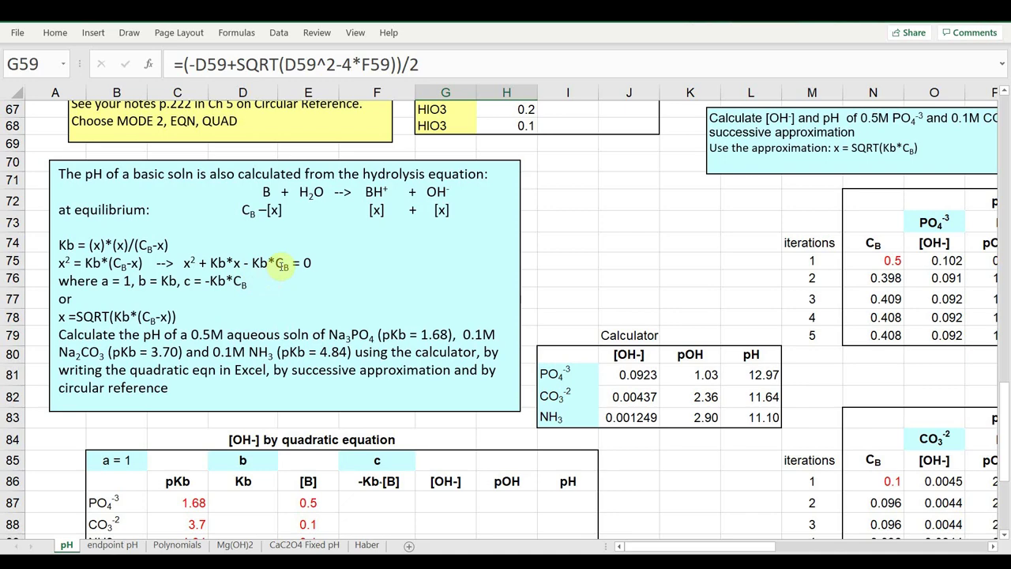
{"action": "scroll", "coordinate": [283, 265], "scroll_direction": "down", "scroll_amount": 1}
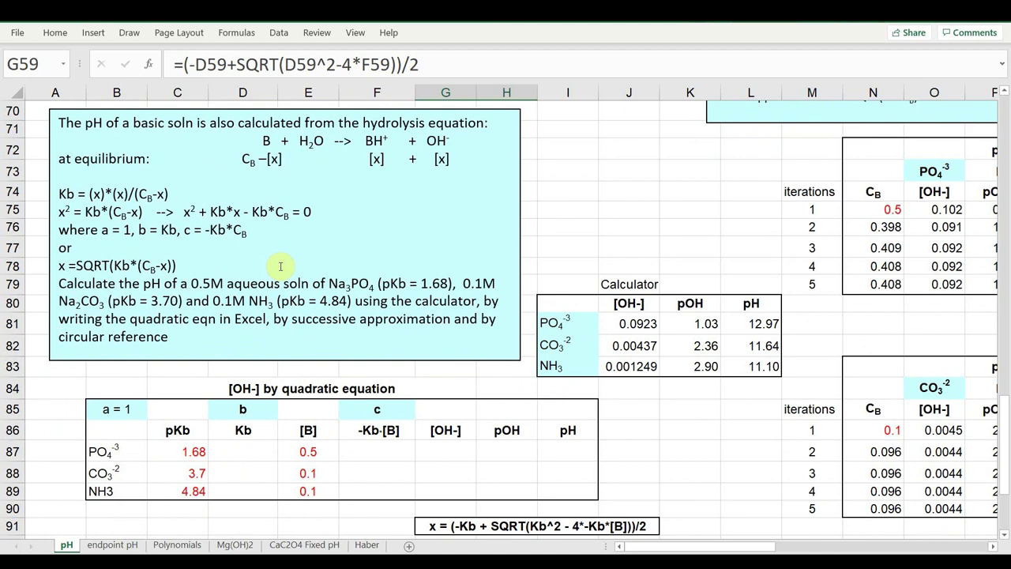
{"action": "scroll", "coordinate": [281, 267], "scroll_direction": "down", "scroll_amount": 1}
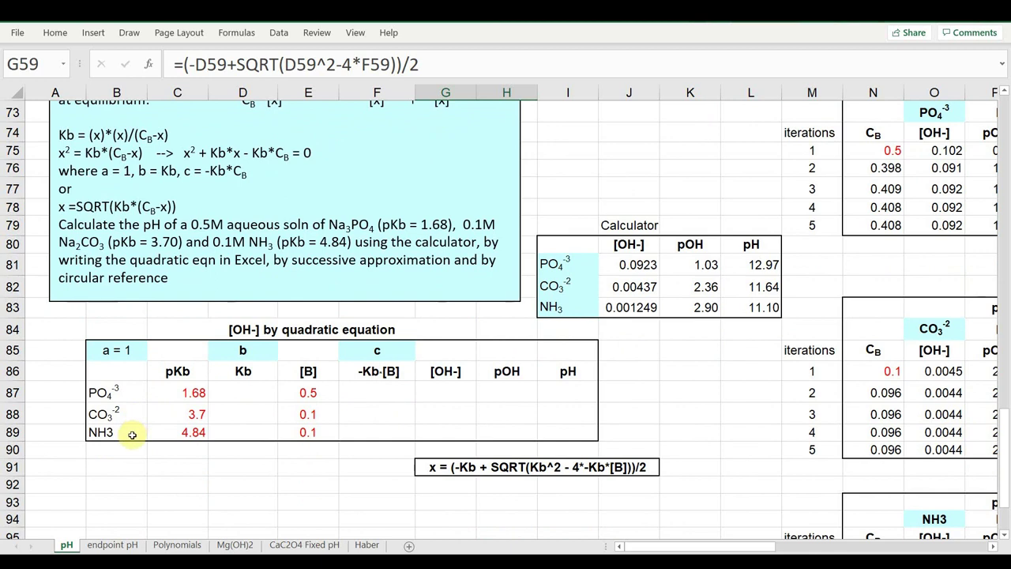
{"action": "left_click", "coordinate": [242, 390]}
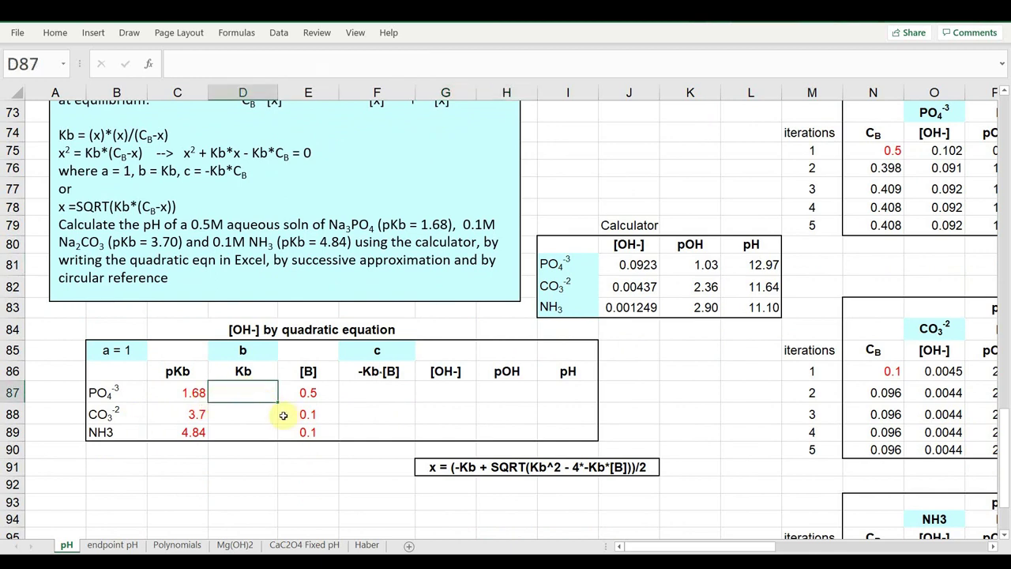
{"action": "type", "text": "=10^-"}
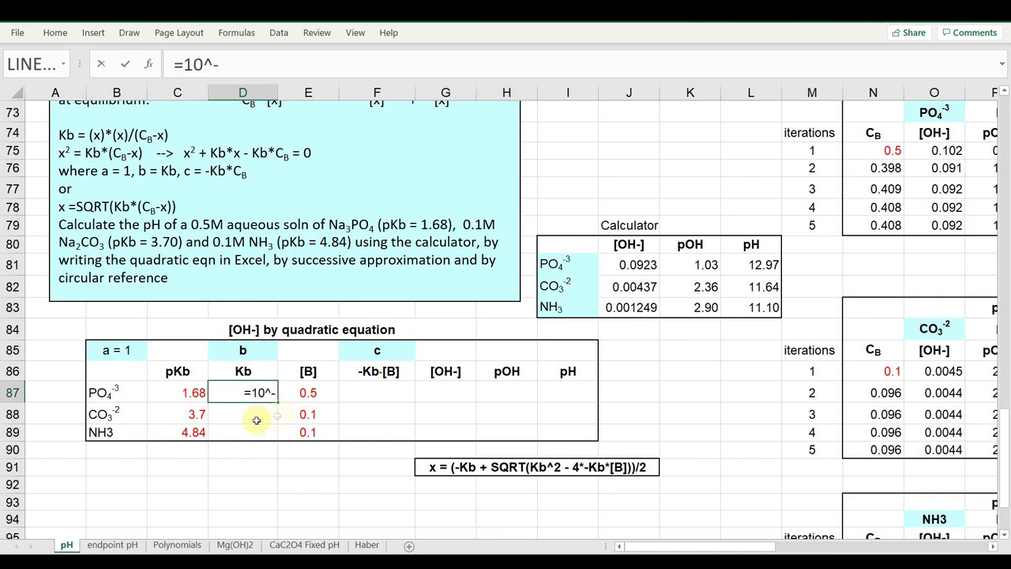
{"action": "left_click", "coordinate": [188, 392]}
{"action": "key", "text": "ctrl+Return"}
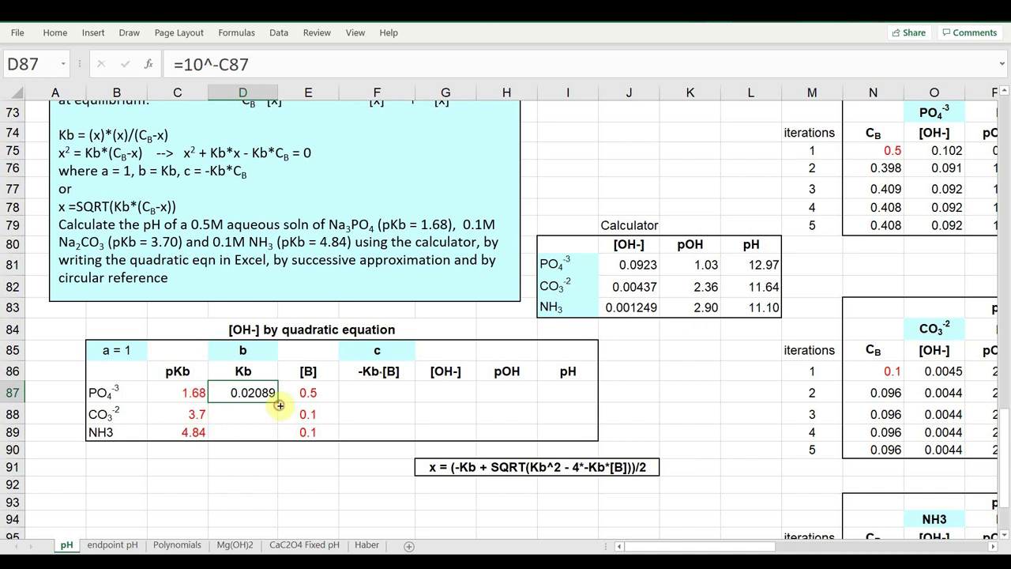
Fill the Kb formula from D87 down through D89 and format the three cells as scientific with 2 decimal places
{"action": "left_click_drag", "start_coordinate": [277, 402], "coordinate": [270, 433]}
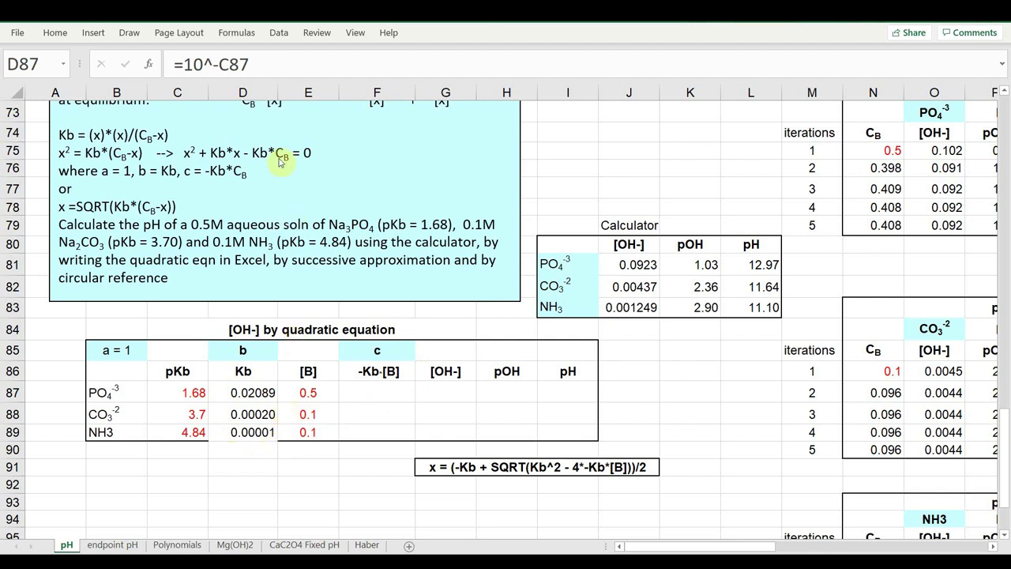
{"action": "left_click", "coordinate": [323, 26]}
{"action": "key", "text": "ctrl+1"}
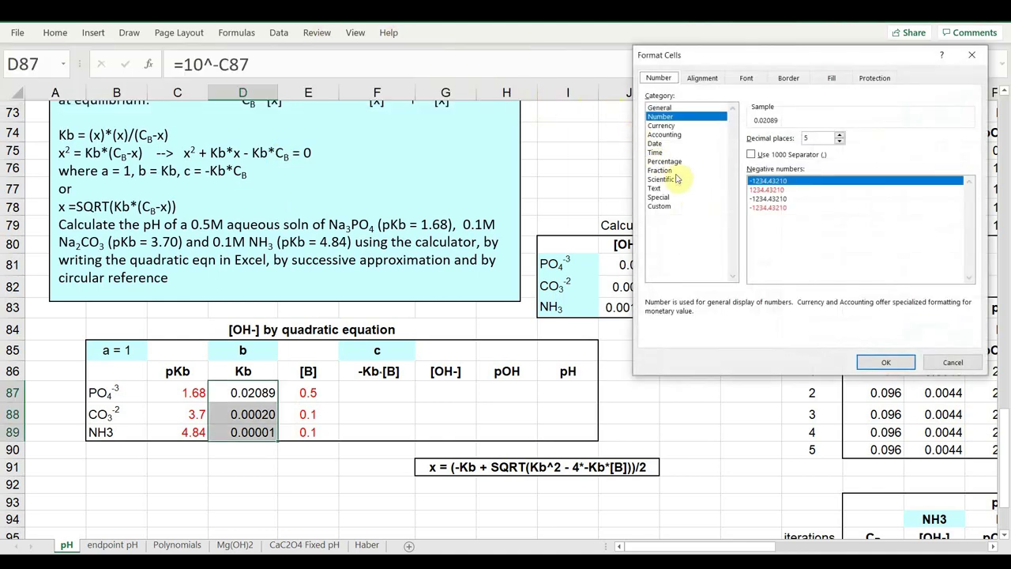
{"action": "left_click", "coordinate": [678, 180]}
{"action": "left_click", "coordinate": [840, 143]}
{"action": "left_click", "coordinate": [839, 143]}
{"action": "left_click", "coordinate": [840, 144]}
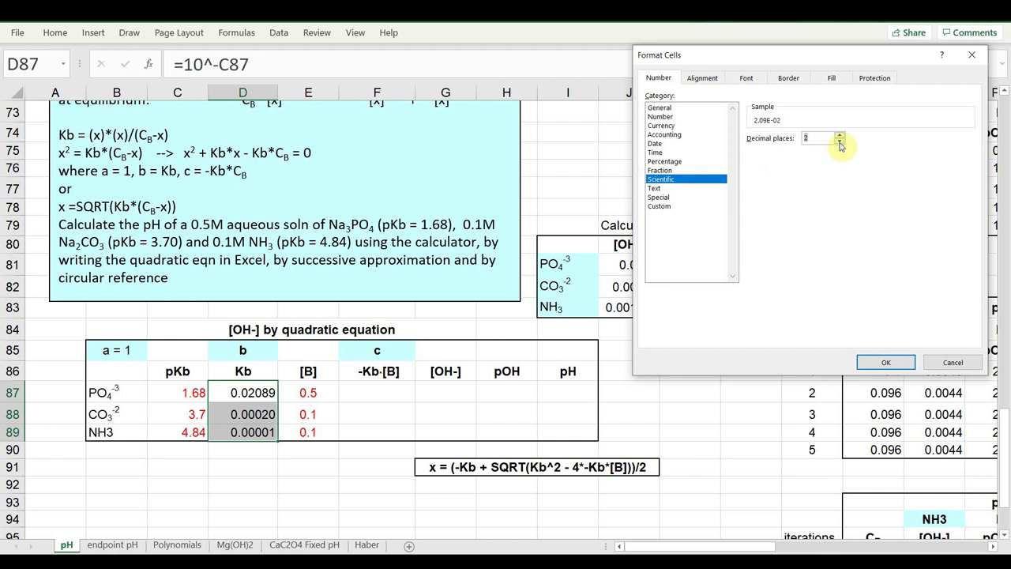
{"action": "left_click", "coordinate": [899, 364]}
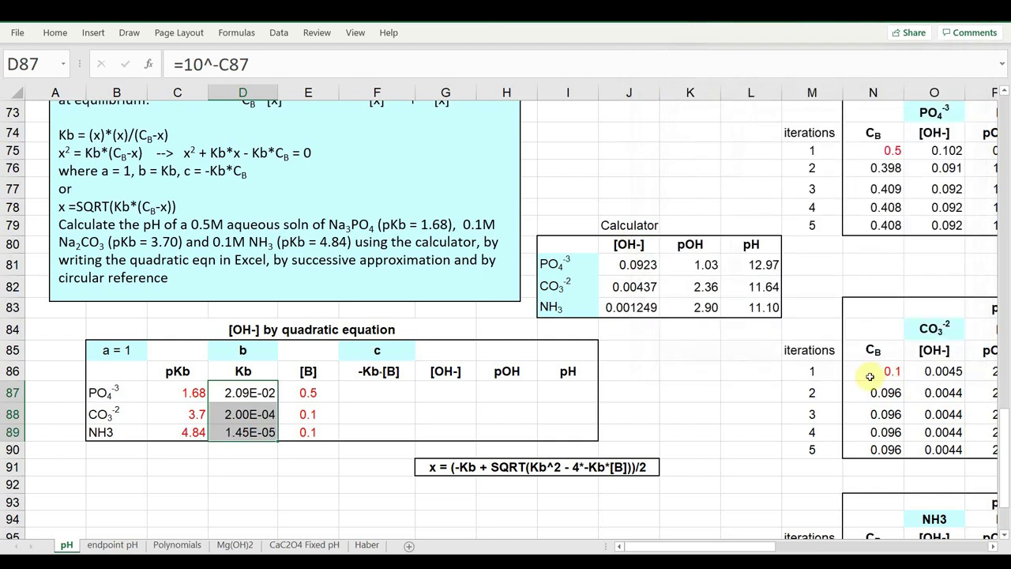
Calculate the c coefficient -Kb·[B] for the phosphate ion in F87 with the formula =-D87*E87
{"action": "left_click", "coordinate": [391, 387]}
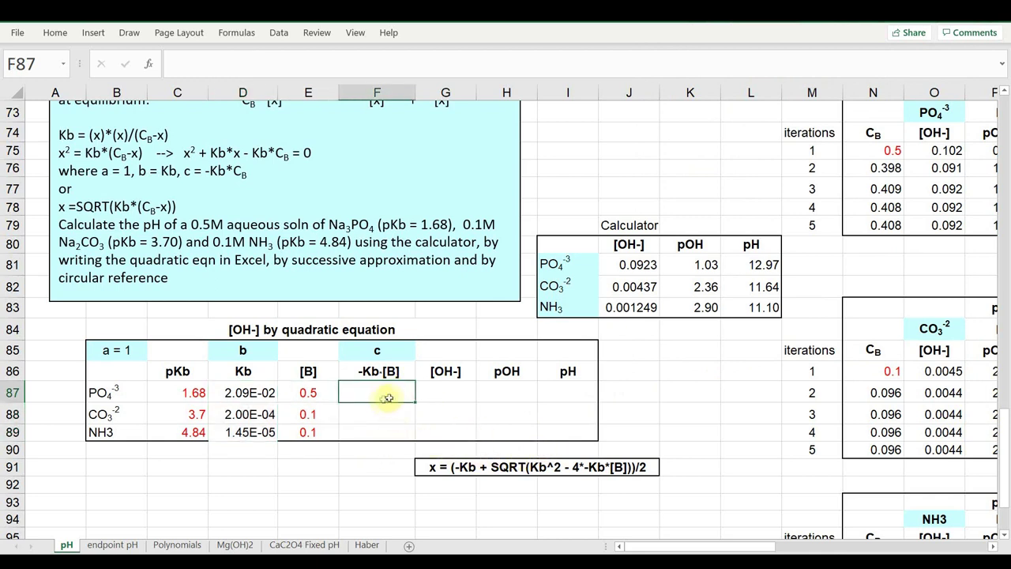
{"action": "type", "text": "=-"}
{"action": "left_click", "coordinate": [259, 393]}
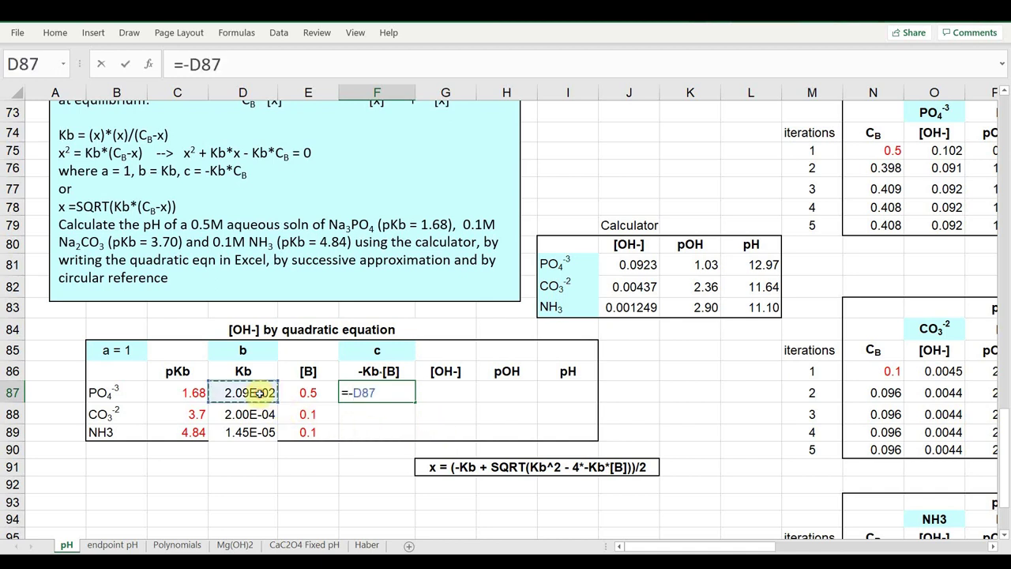
{"action": "type", "text": "*"}
{"action": "left_click", "coordinate": [307, 393]}
{"action": "key", "text": "Return"}
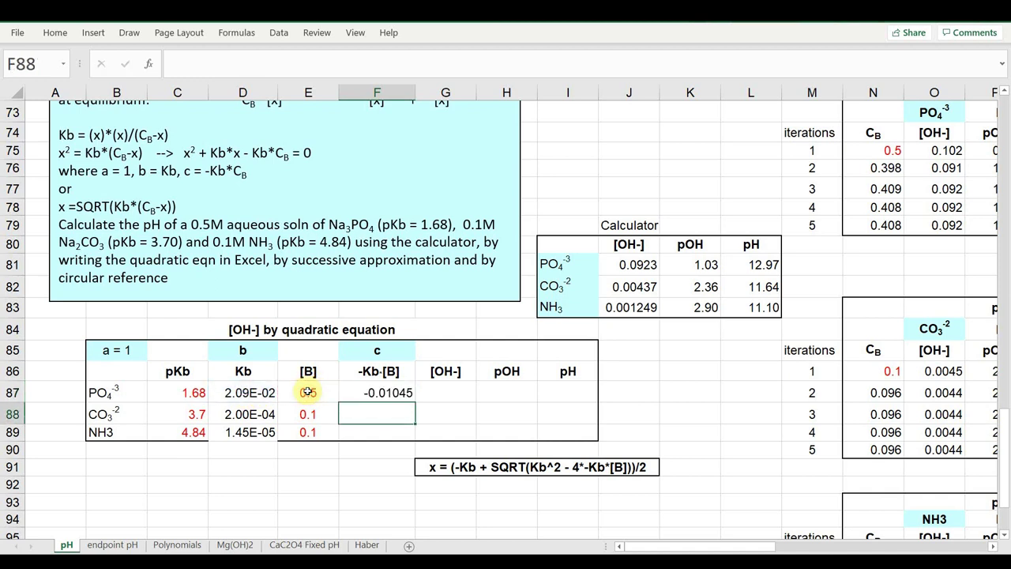
Fill the -Kb·[B] formula from F87 down through F89 and format F87:F89 as scientific
{"action": "left_click", "coordinate": [362, 393]}
{"action": "left_click_drag", "start_coordinate": [415, 401], "coordinate": [406, 433]}
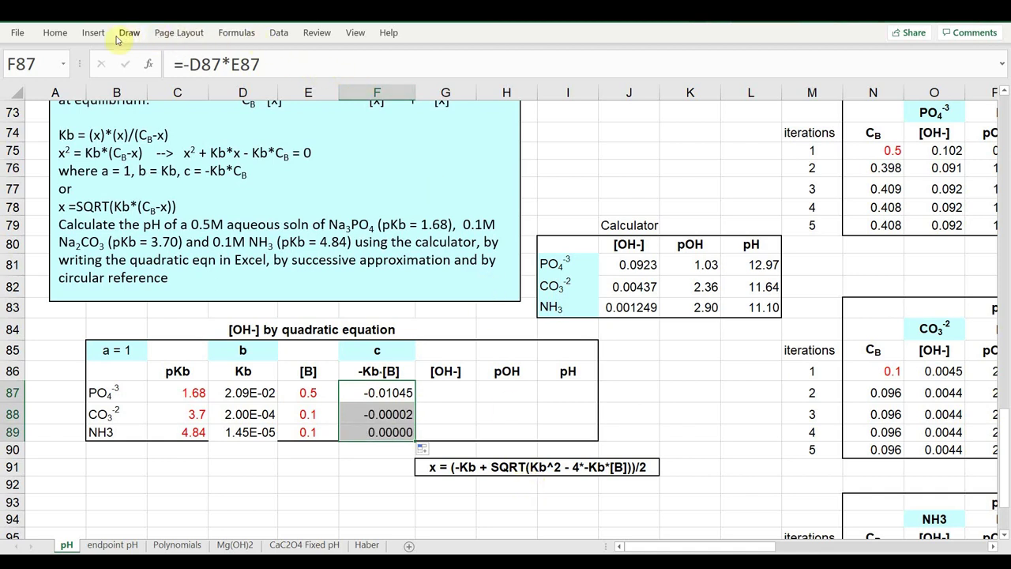
{"action": "left_click", "coordinate": [54, 33]}
{"action": "left_click", "coordinate": [525, 60]}
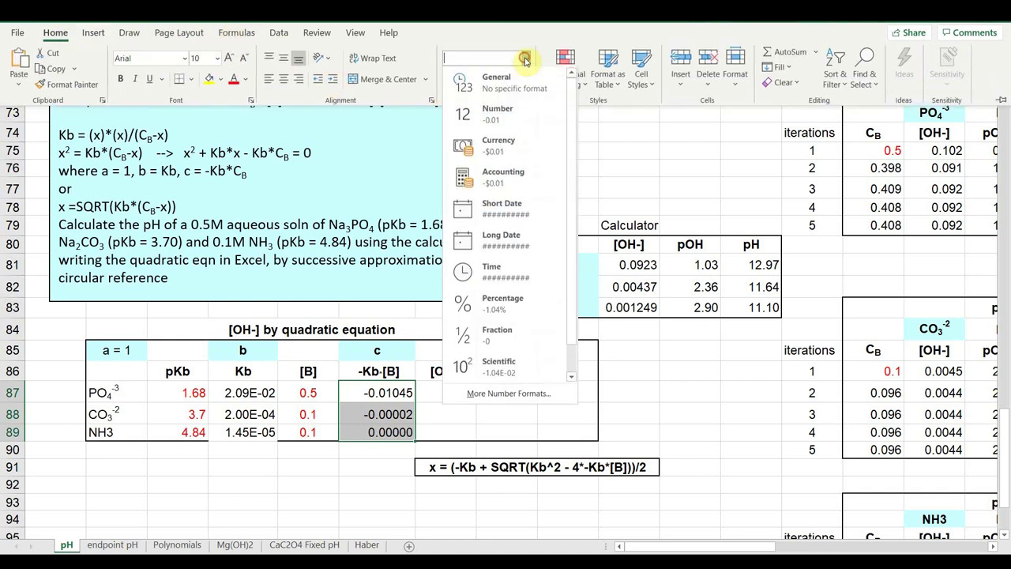
{"action": "left_click", "coordinate": [496, 365]}
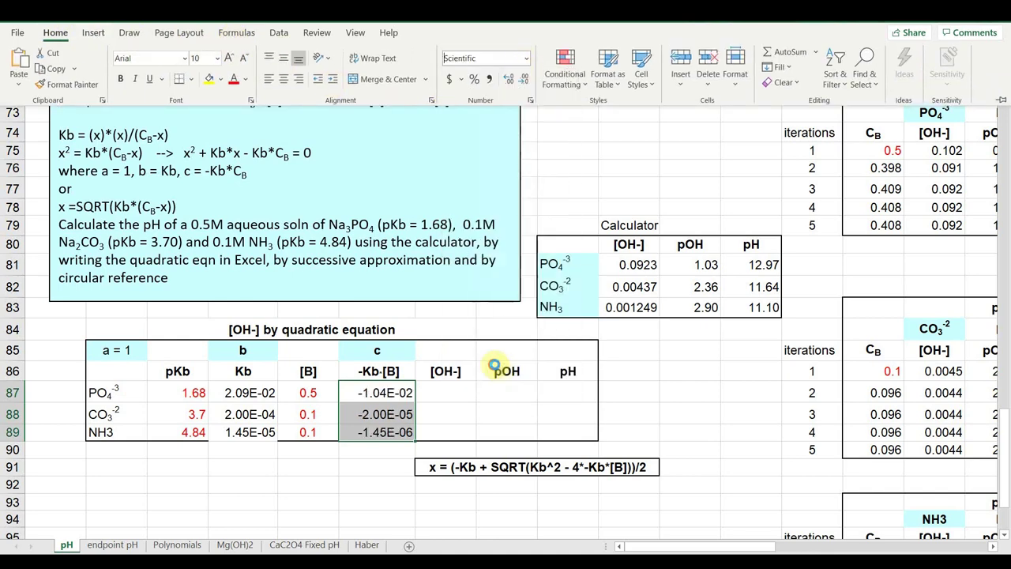
Calculate [OH-] for the phosphate ion in G87 with the positive quadratic root formula =(-D87+SQRT(D87^2-4*F87))/2
{"action": "left_click", "coordinate": [465, 395]}
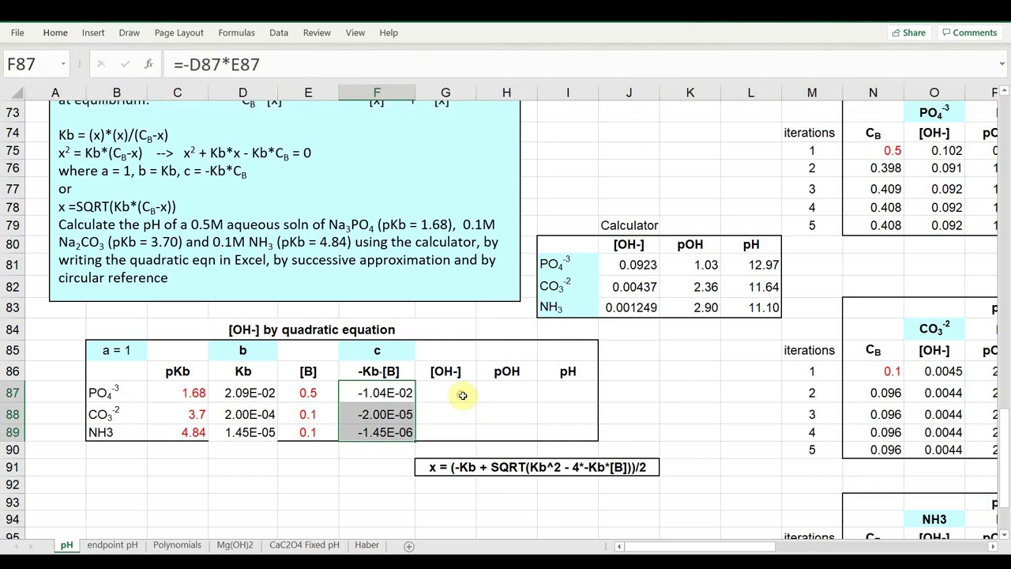
{"action": "left_click", "coordinate": [464, 395]}
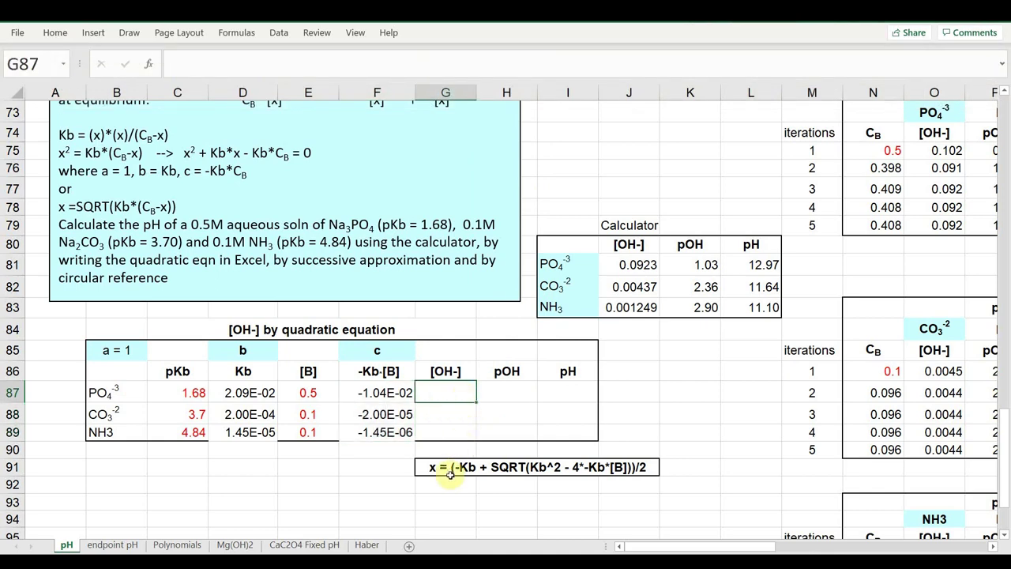
{"action": "type", "text": "="}
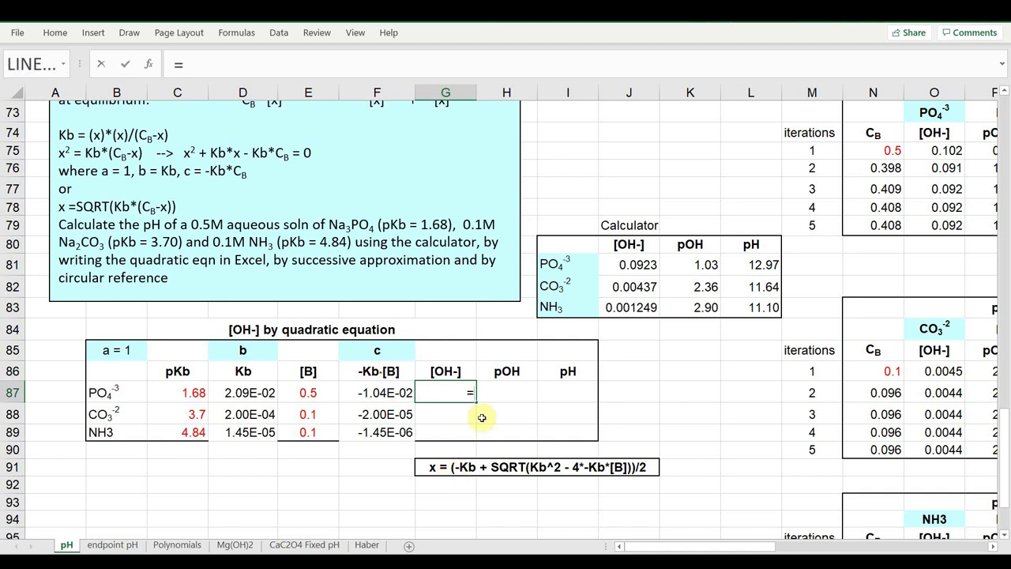
{"action": "type", "text": "(-"}
{"action": "left_click", "coordinate": [261, 392]}
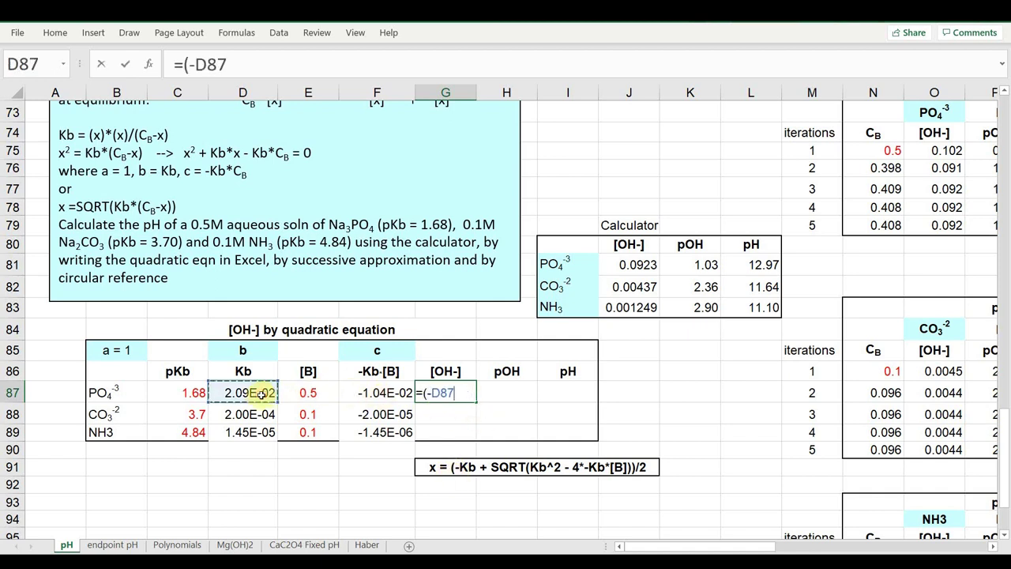
{"action": "type", "text": "+sqrt"}
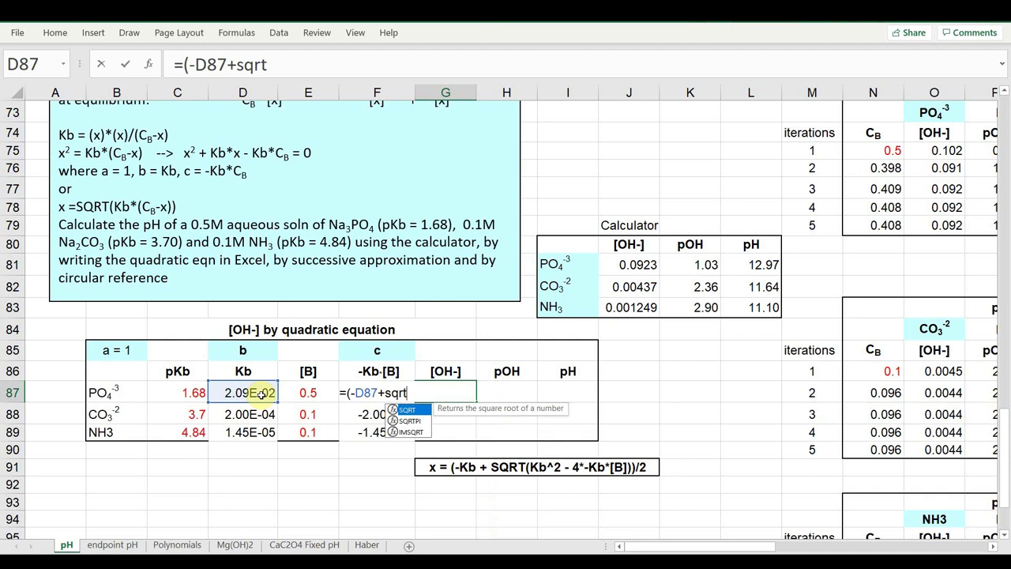
{"action": "key", "text": "Tab"}
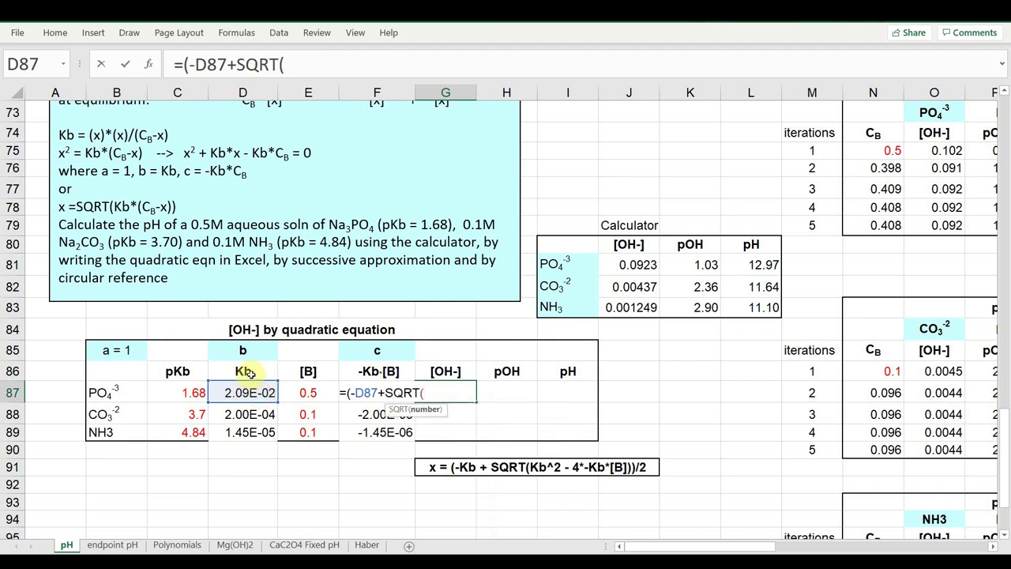
{"action": "left_click", "coordinate": [247, 390]}
{"action": "type", "text": "^2-"}
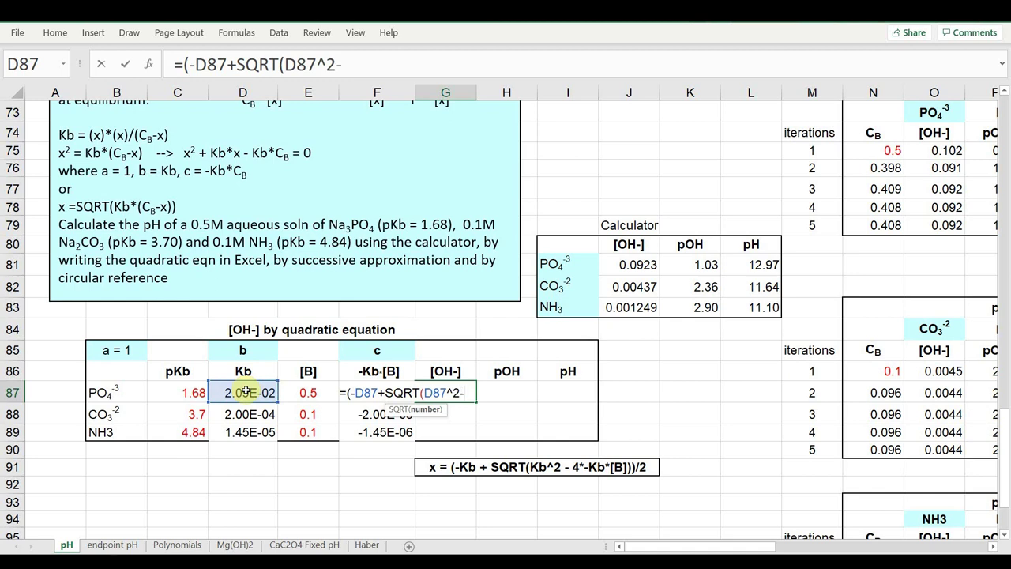
{"action": "type", "text": "4*"}
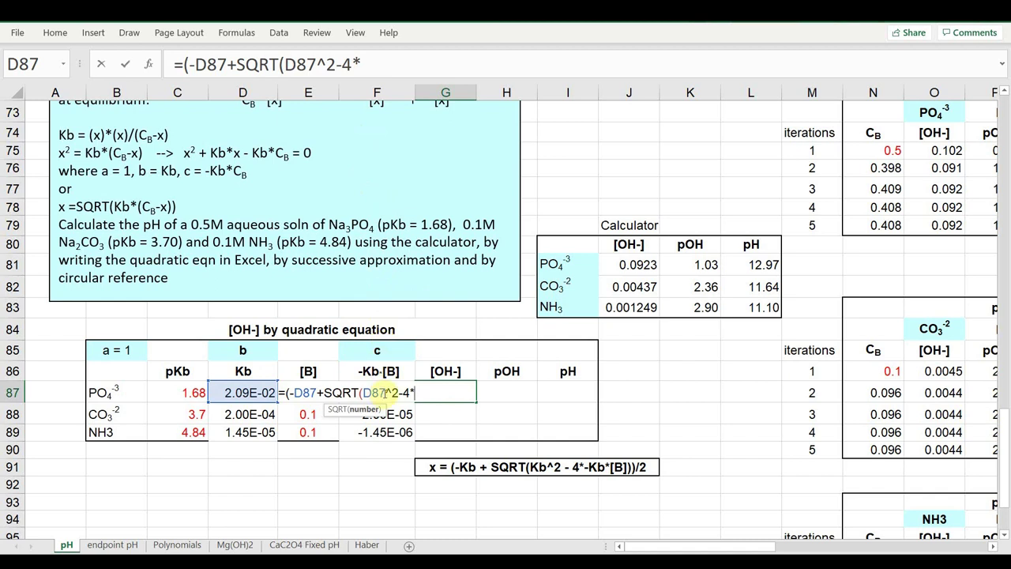
{"action": "type", "text": "f87"}
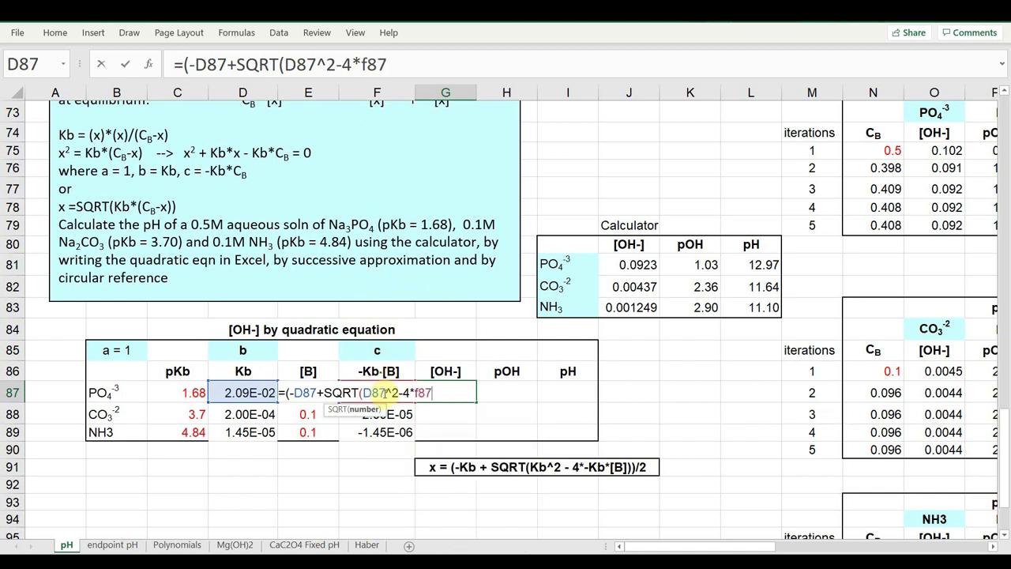
{"action": "type", "text": "))/2"}
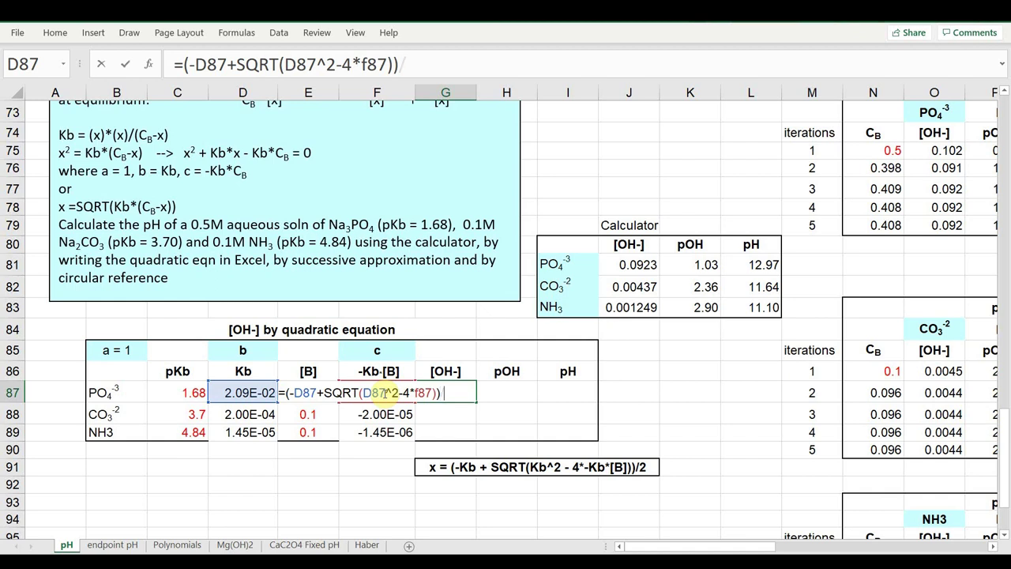
{"action": "key", "text": "Return"}
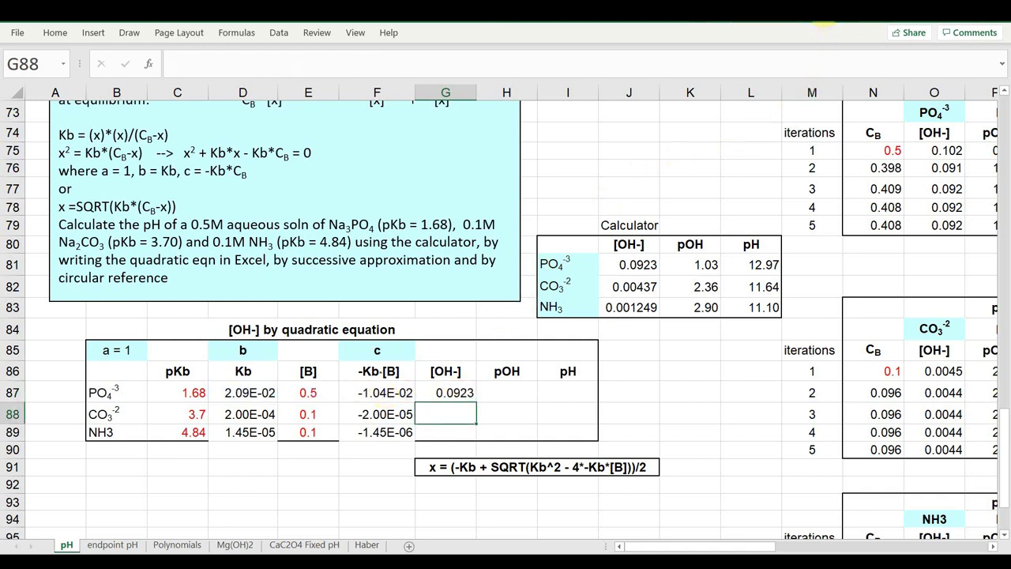
Calculate the pOH of the phosphate solution in H87 with the formula =-LOG(G87)
{"action": "left_click", "coordinate": [553, 393]}
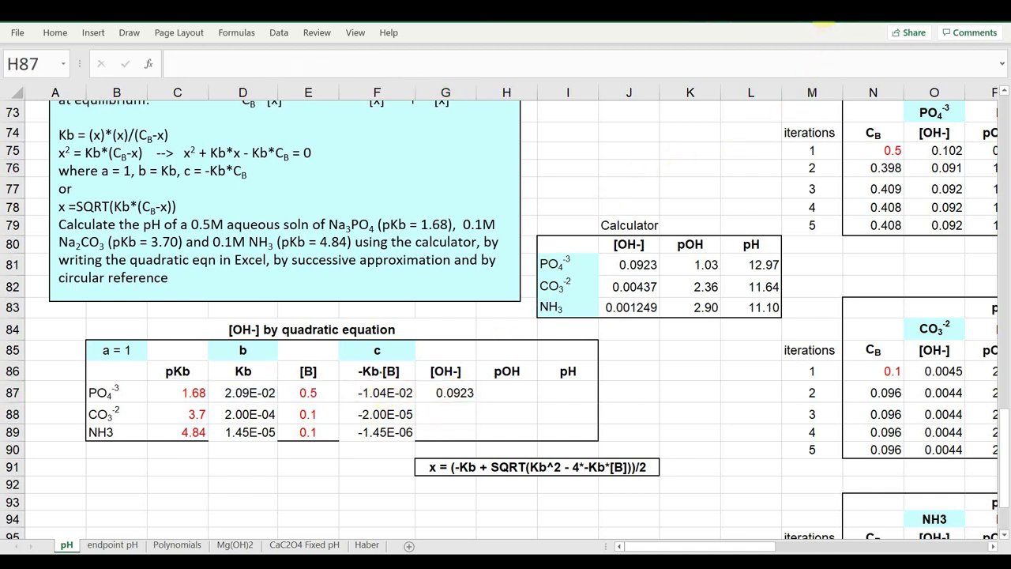
{"action": "left_click", "coordinate": [501, 396]}
{"action": "type", "text": "=-log"}
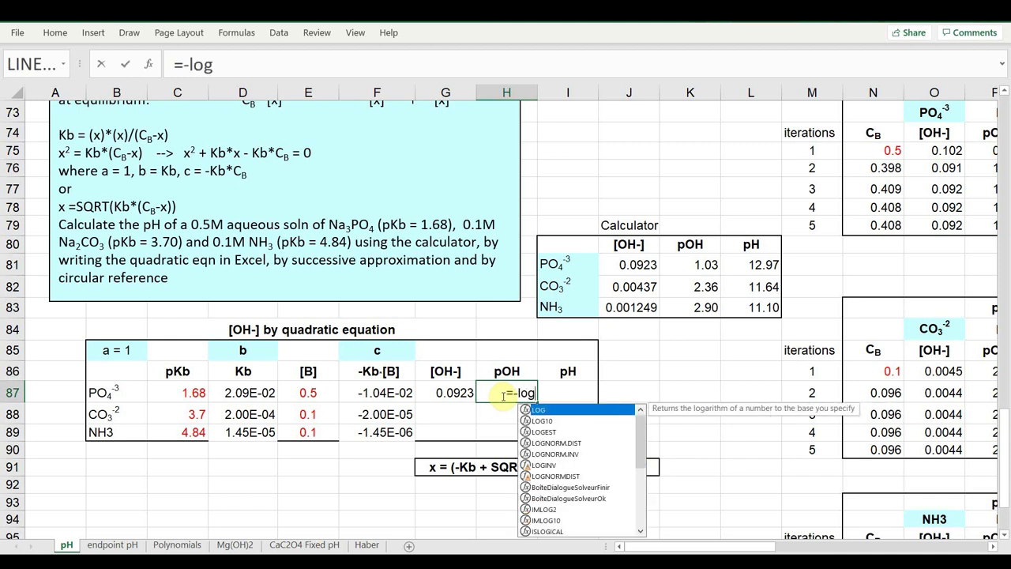
{"action": "key", "text": "Tab"}
{"action": "left_click", "coordinate": [447, 392]}
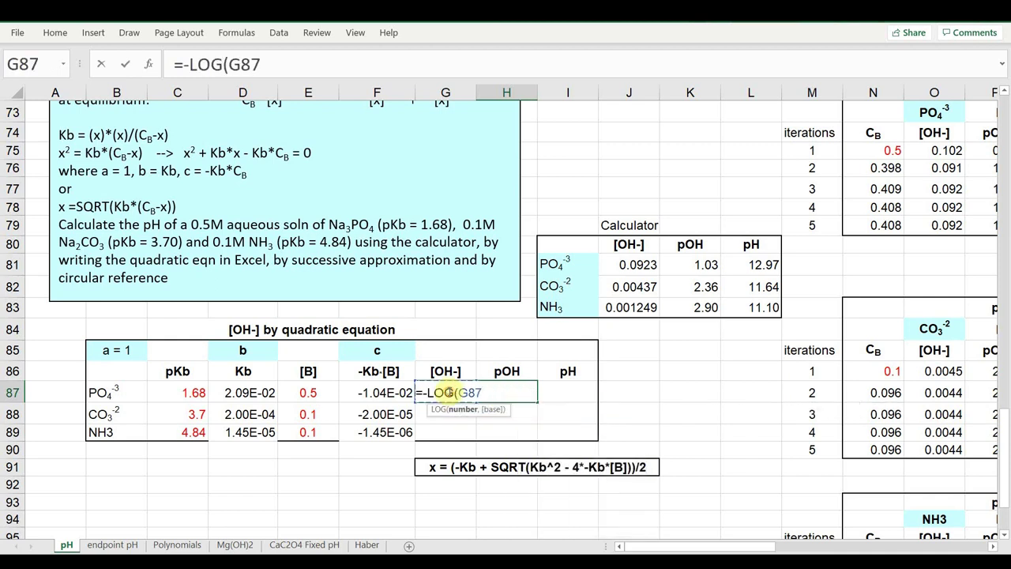
{"action": "type", "text": ")"}
{"action": "key", "text": "Return"}
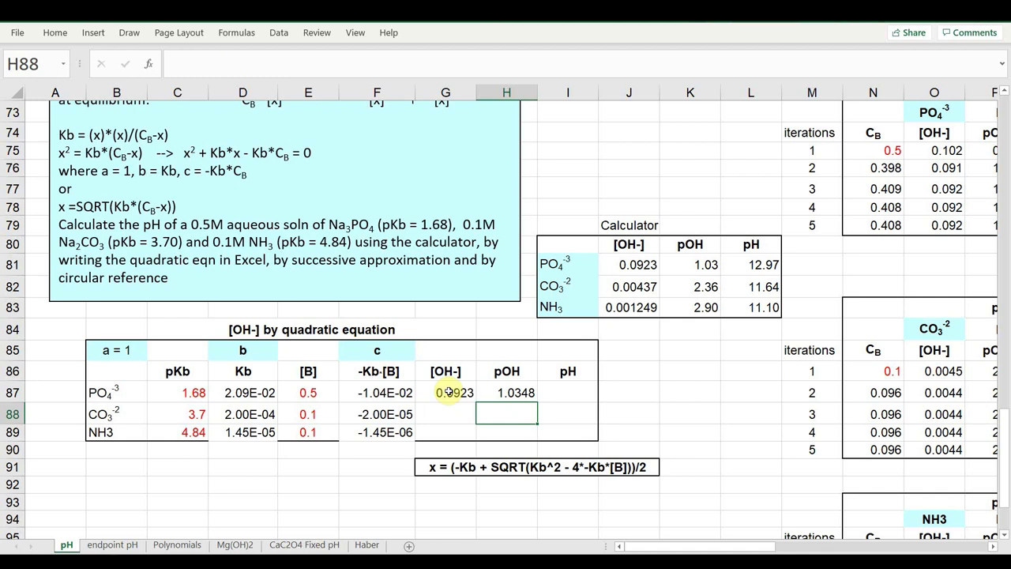
Calculate the phosphate pH in I87 with =14-H87, and fill G87:I87 down through row 89 for carbonate and ammonia
{"action": "double_click", "coordinate": [556, 398]}
{"action": "type", "text": "=14-"}
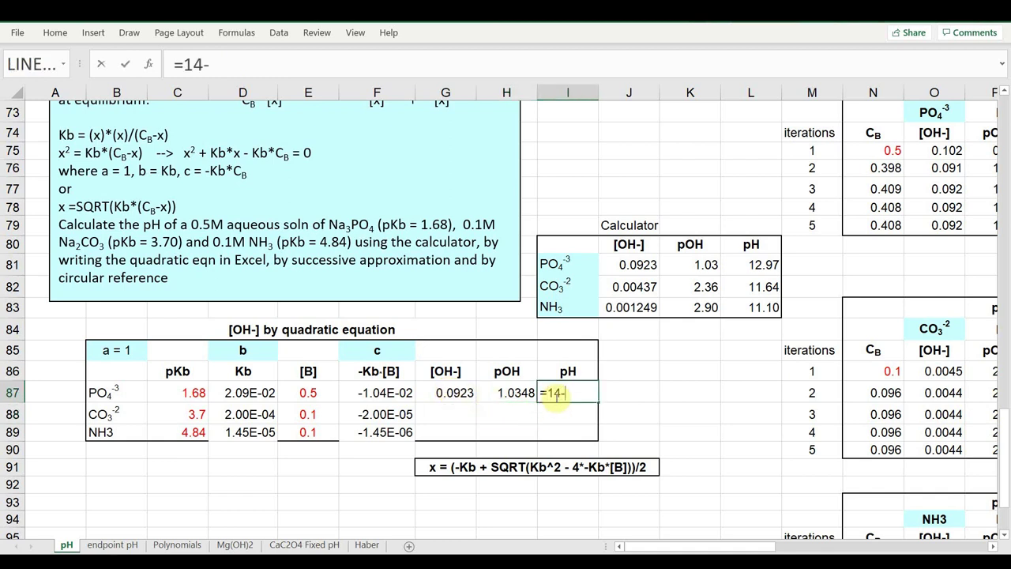
{"action": "type", "text": "p"}
{"action": "key", "text": "BackSpace"}
{"action": "left_click", "coordinate": [513, 393]}
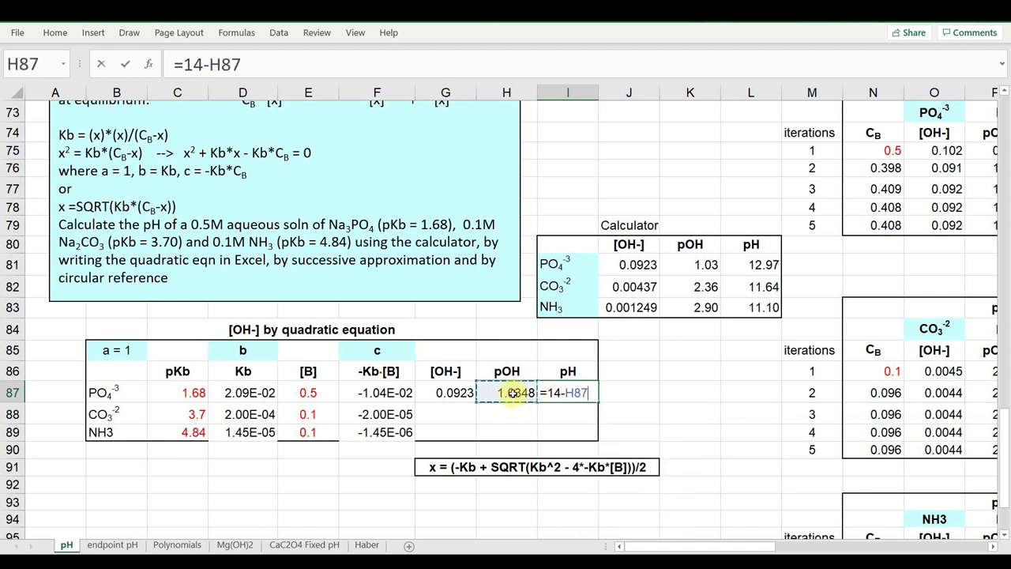
{"action": "key", "text": "Return"}
{"action": "mouse_move", "coordinate": [456, 393]}
{"action": "left_mouse_down"}
{"action": "mouse_move", "coordinate": [554, 392]}
{"action": "mouse_move", "coordinate": [594, 437]}
{"action": "mouse_move", "coordinate": [685, 434]}
{"action": "left_mouse_up"}
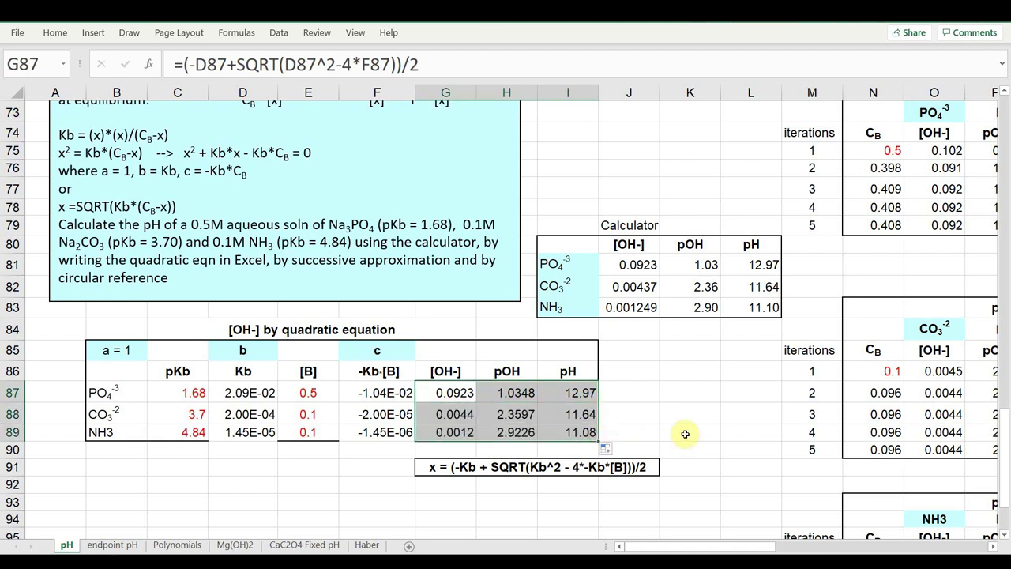
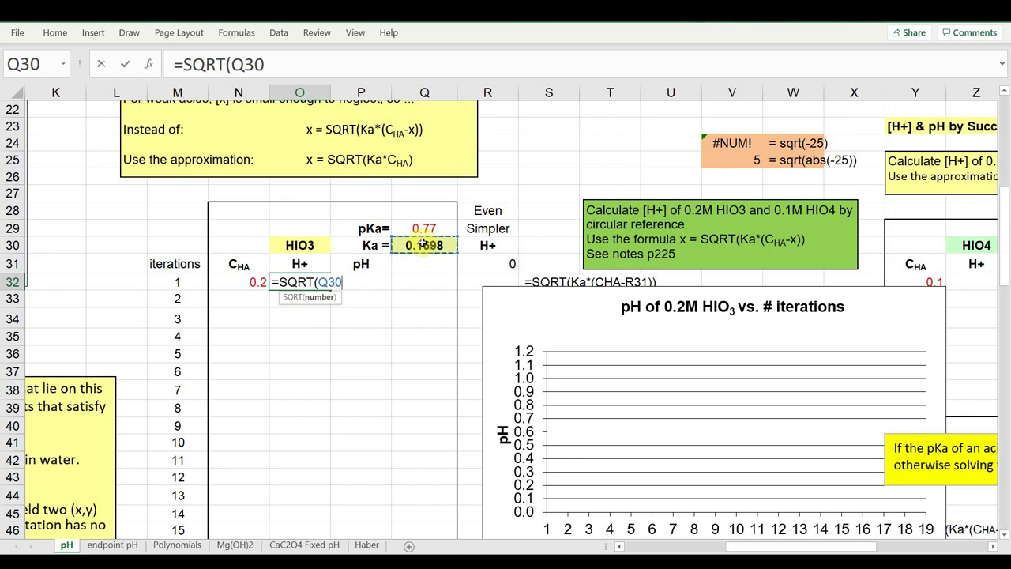
Complete the first-iteration [H+] formula for HIO3 in O32 as =SQRT($Q$30*N32), with an absolute reference to Ka
{"action": "key", "text": "F4"}
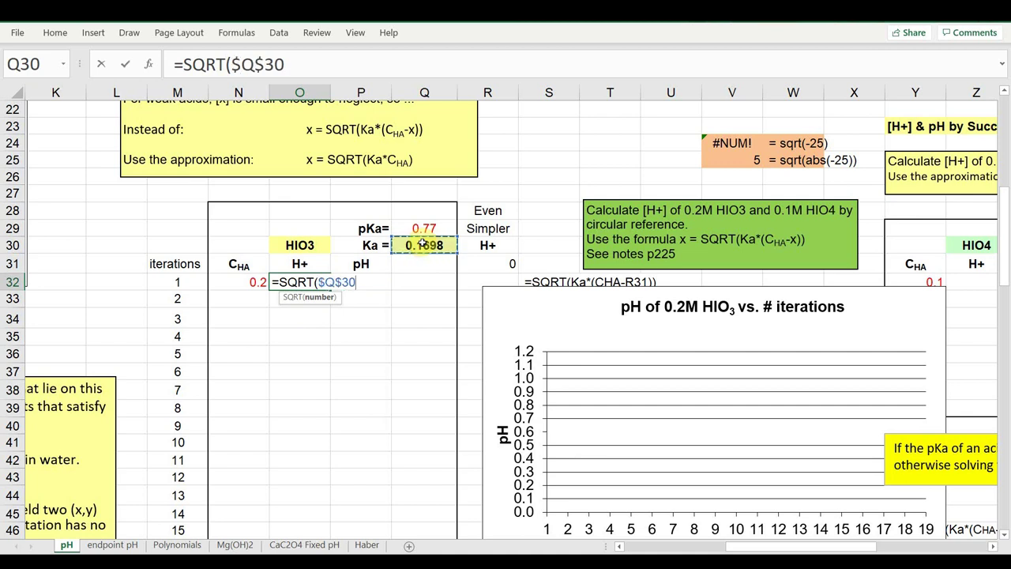
{"action": "type", "text": "*"}
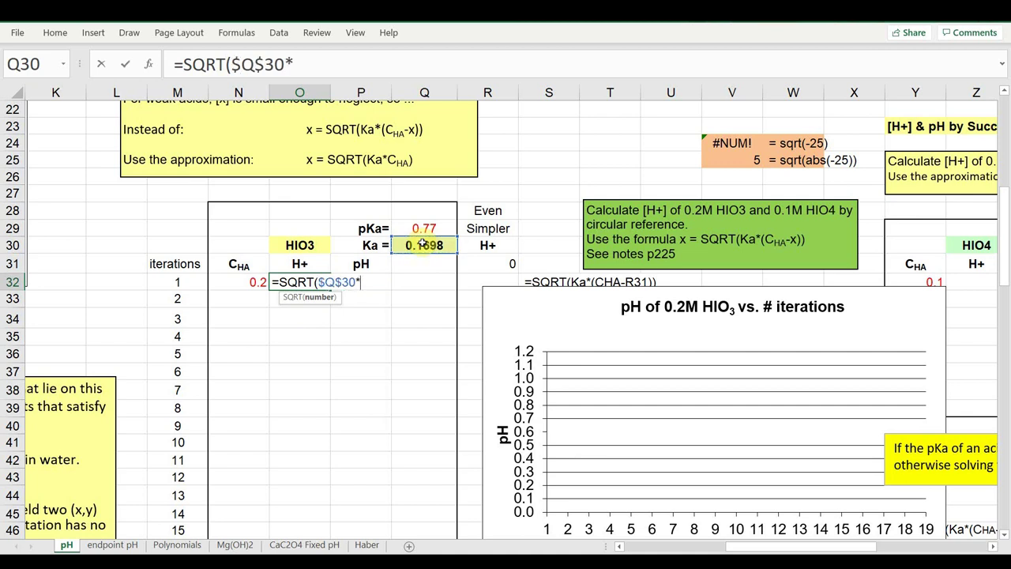
{"action": "left_click", "coordinate": [246, 282]}
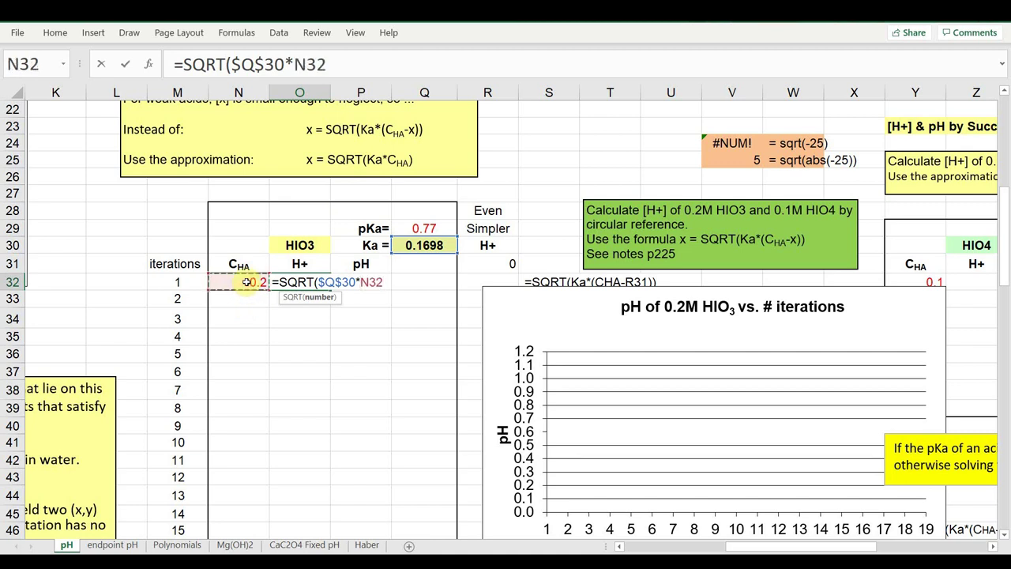
{"action": "type", "text": ")"}
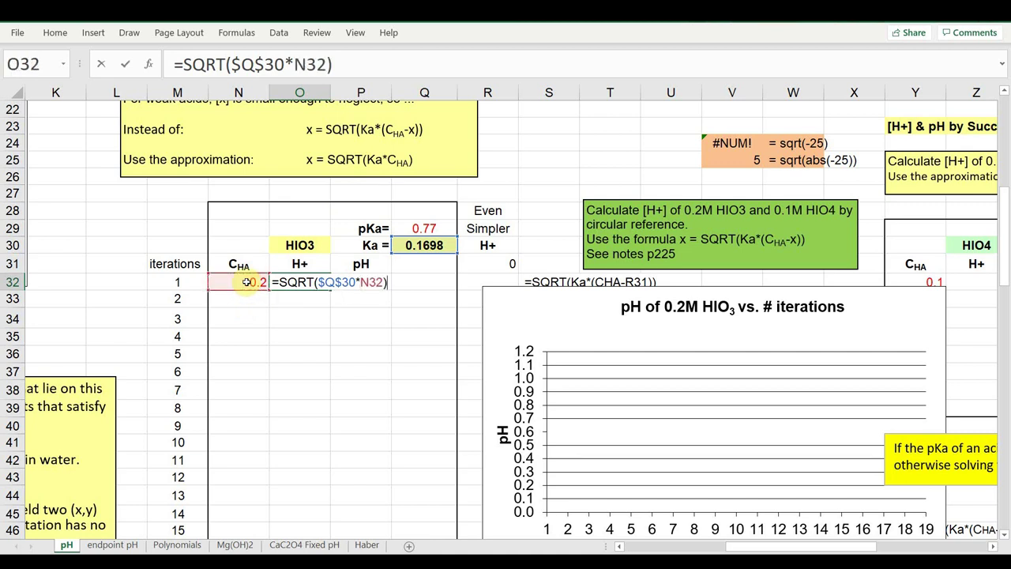
{"action": "key", "text": "Return"}
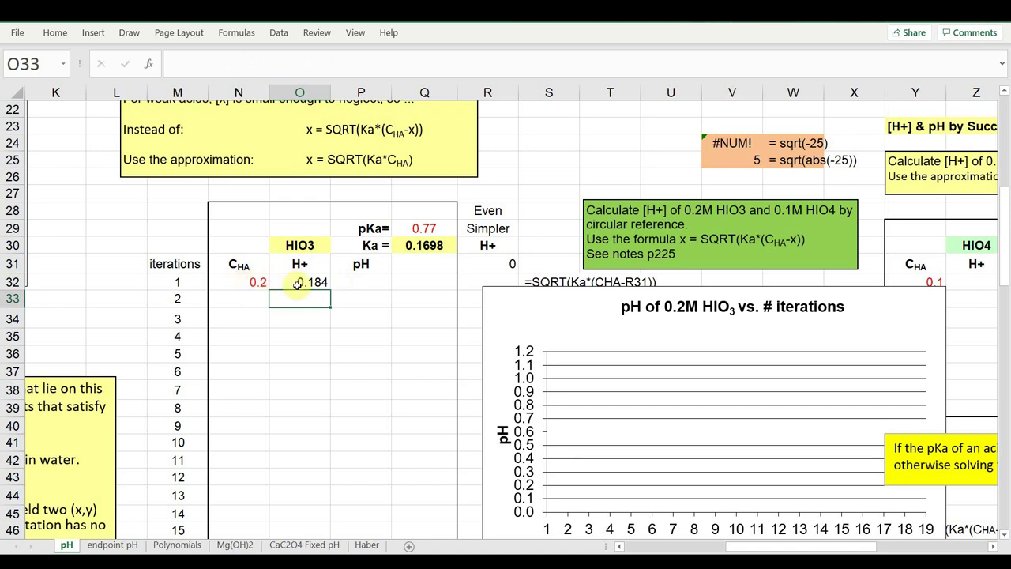
Calculate the first-iteration pH of HIO3 in P32 with the formula =-LOG(O32)
{"action": "left_click", "coordinate": [352, 282]}
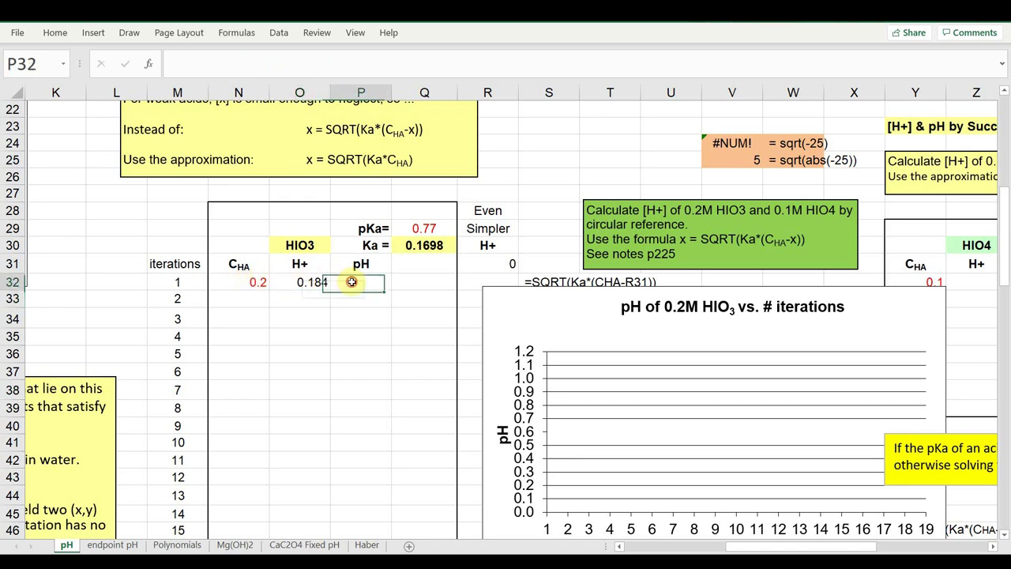
{"action": "type", "text": "=-lo"}
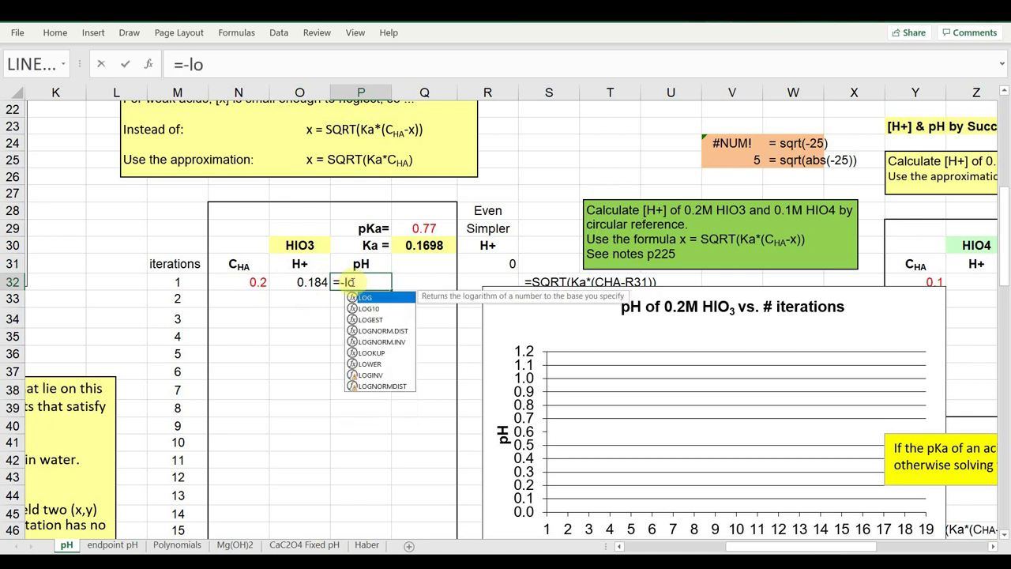
{"action": "key", "text": "Tab"}
{"action": "left_click", "coordinate": [320, 282]}
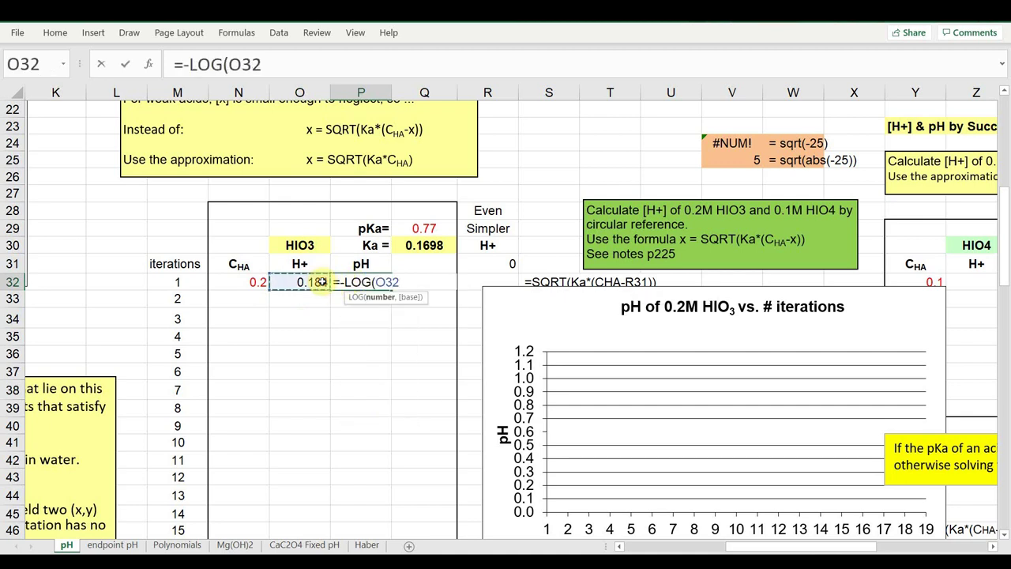
{"action": "type", "text": ")"}
{"action": "key", "text": "Return"}
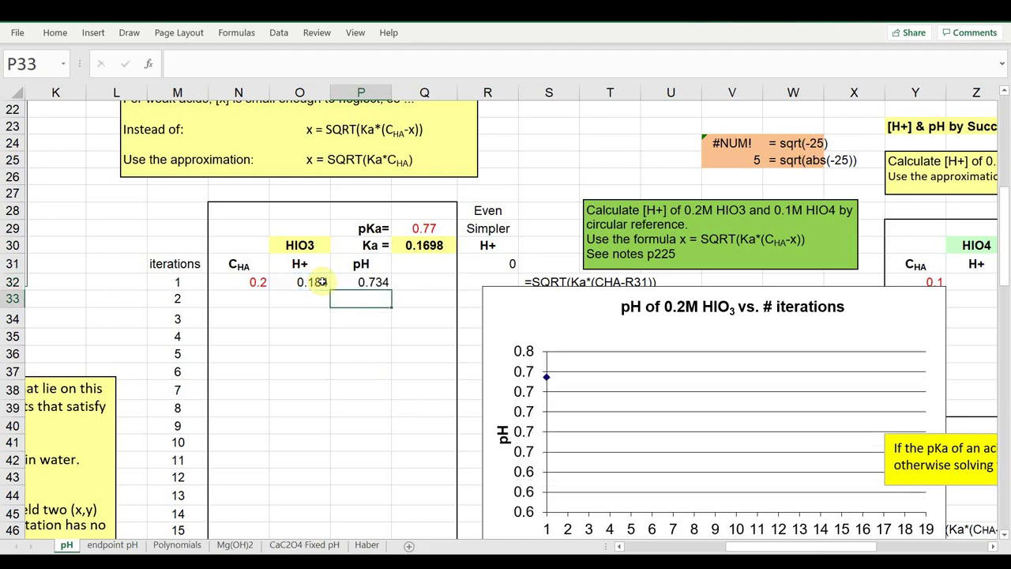
Calculate the second-iteration HIO3 concentration in N33 with the formula =.2-O32
{"action": "scroll", "coordinate": [348, 313], "scroll_direction": "up", "scroll_amount": 1}
{"action": "scroll", "coordinate": [348, 313], "scroll_direction": "up", "scroll_amount": 1}
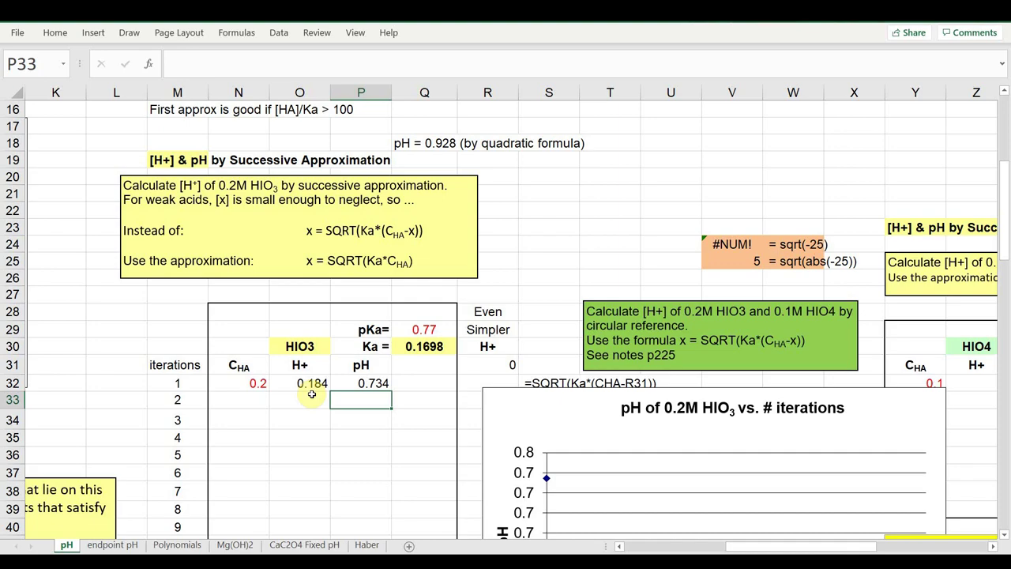
{"action": "scroll", "coordinate": [312, 394], "scroll_direction": "down", "scroll_amount": 3}
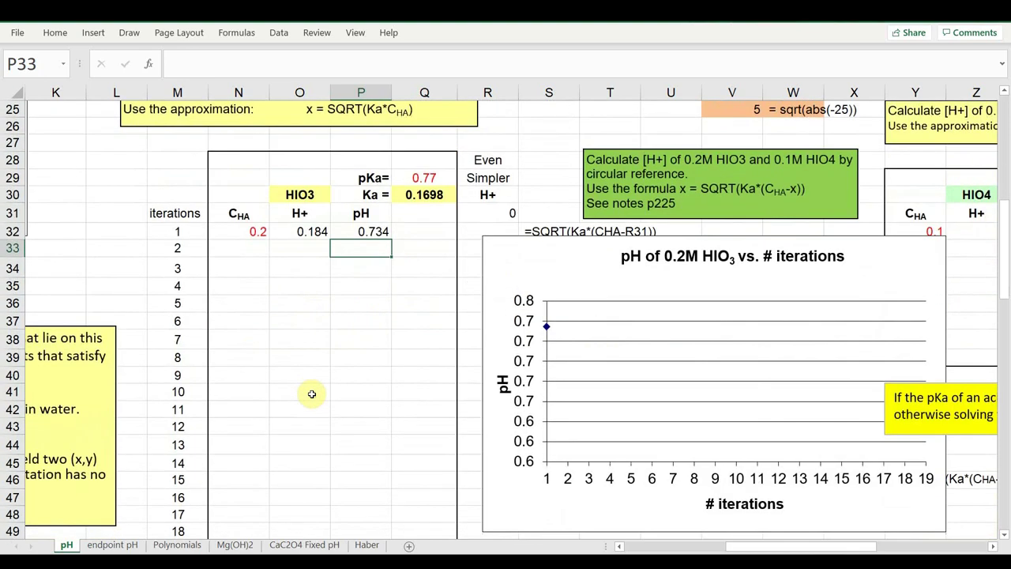
{"action": "left_click", "coordinate": [247, 252]}
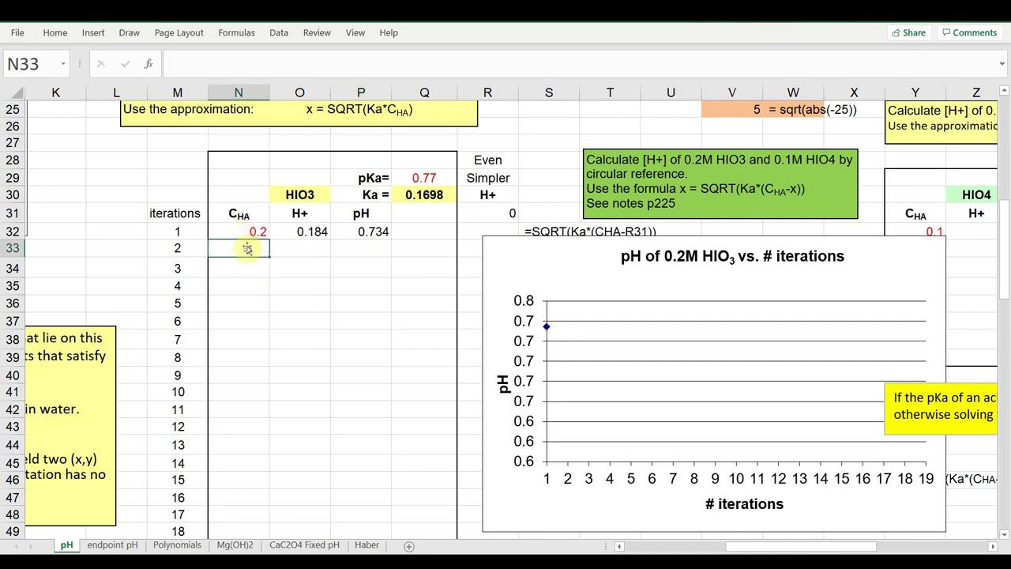
{"action": "scroll", "coordinate": [340, 257], "scroll_direction": "up", "scroll_amount": 1}
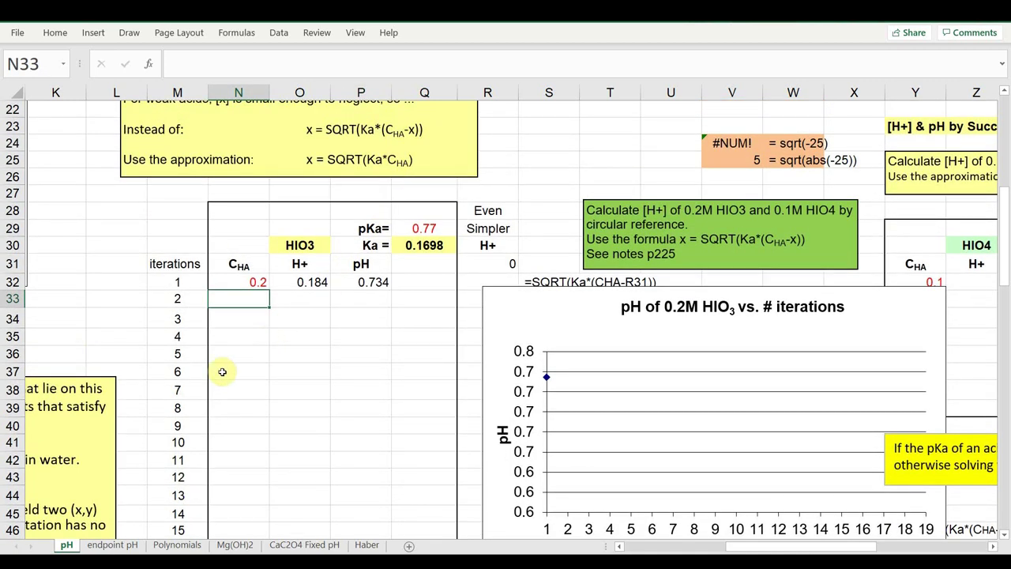
{"action": "type", "text": "=.2-"}
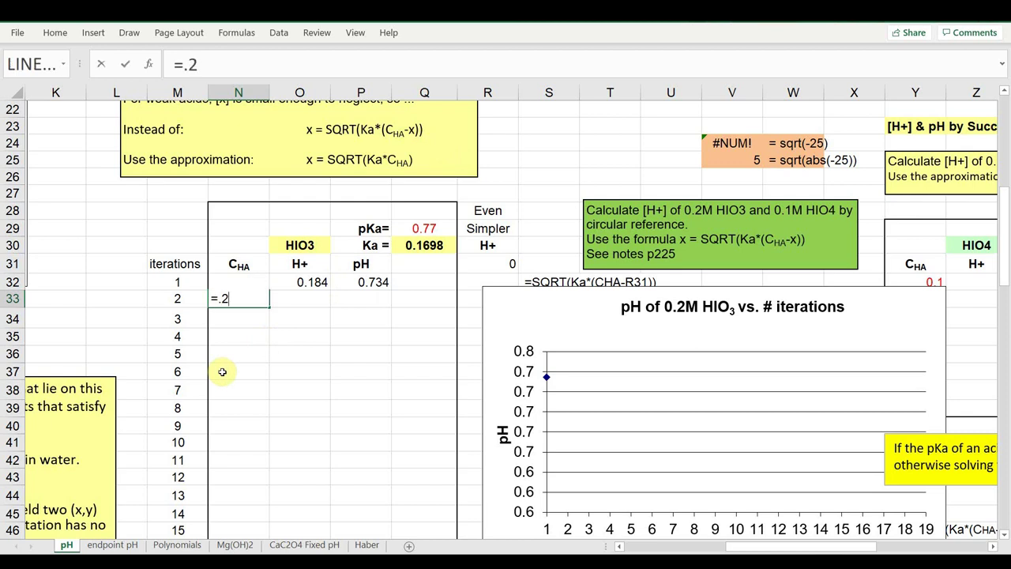
{"action": "left_click", "coordinate": [295, 282]}
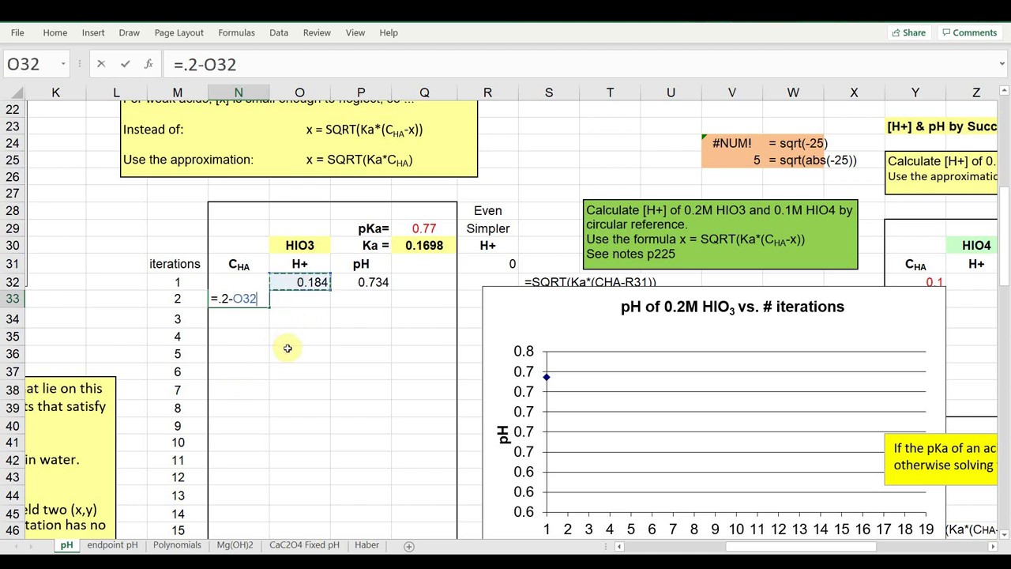
{"action": "key", "text": "Return"}
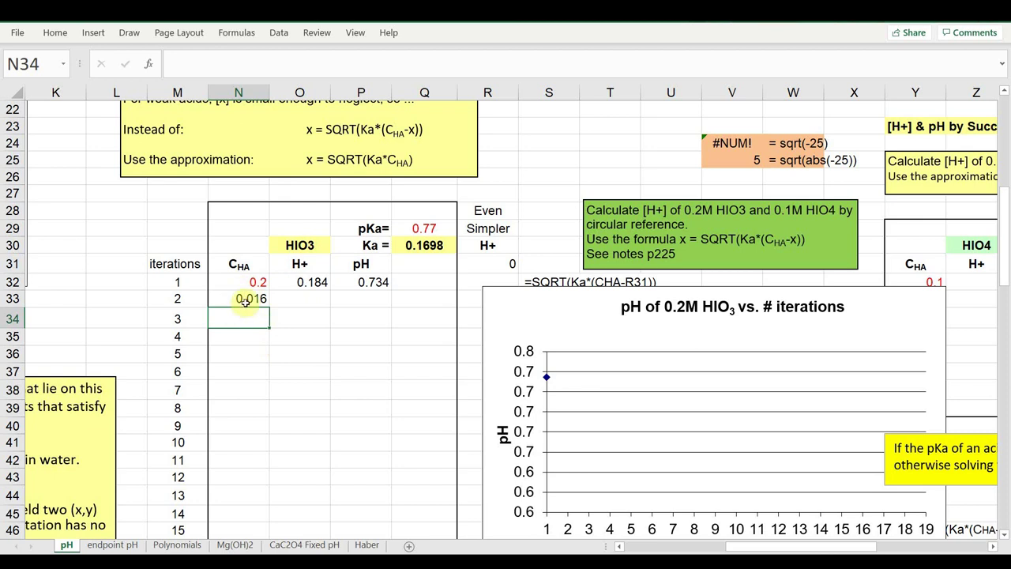
Fill the H+ and pH formulas from O32:P32 down to row 33 for the second iteration
{"action": "left_click_drag", "start_coordinate": [307, 282], "coordinate": [393, 304]}
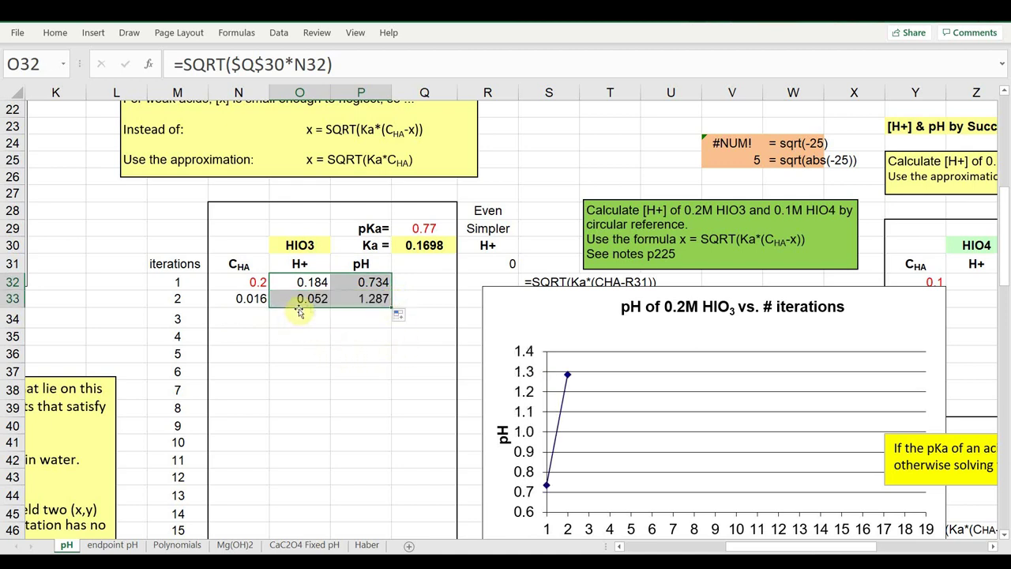
{"action": "scroll", "coordinate": [384, 339], "scroll_direction": "up", "scroll_amount": 3}
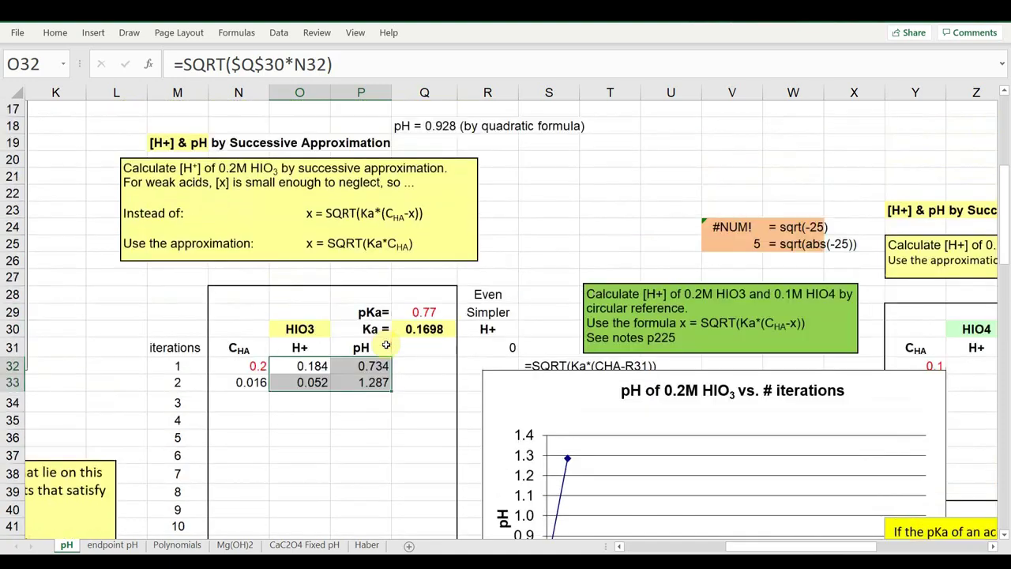
{"action": "scroll", "coordinate": [362, 367], "scroll_direction": "down", "scroll_amount": 3}
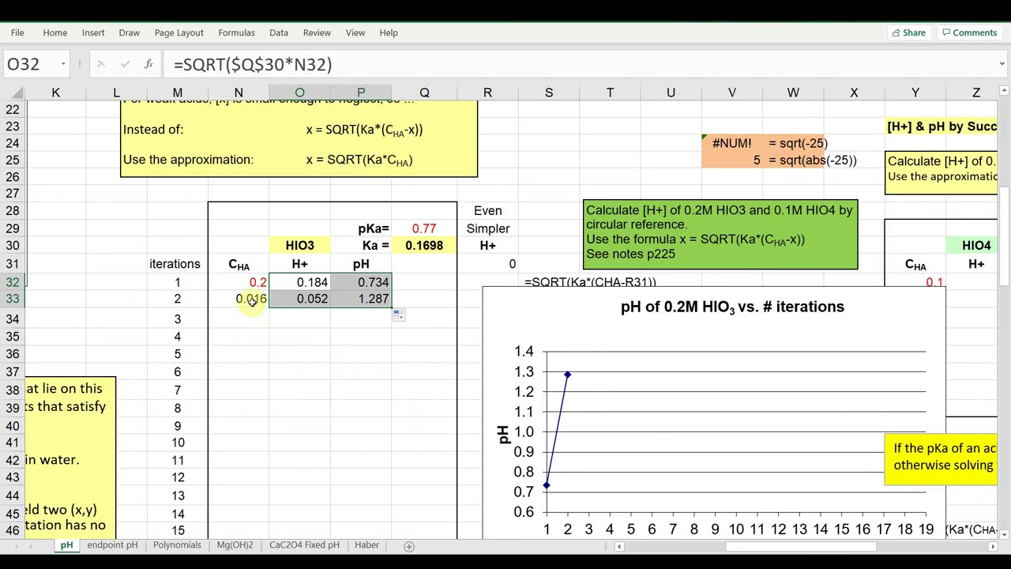
Build the third HIO3 iteration by filling the concentration formula in N33 and the H+ and pH formulas in O33:P33 down to row 34
{"action": "left_click", "coordinate": [251, 301]}
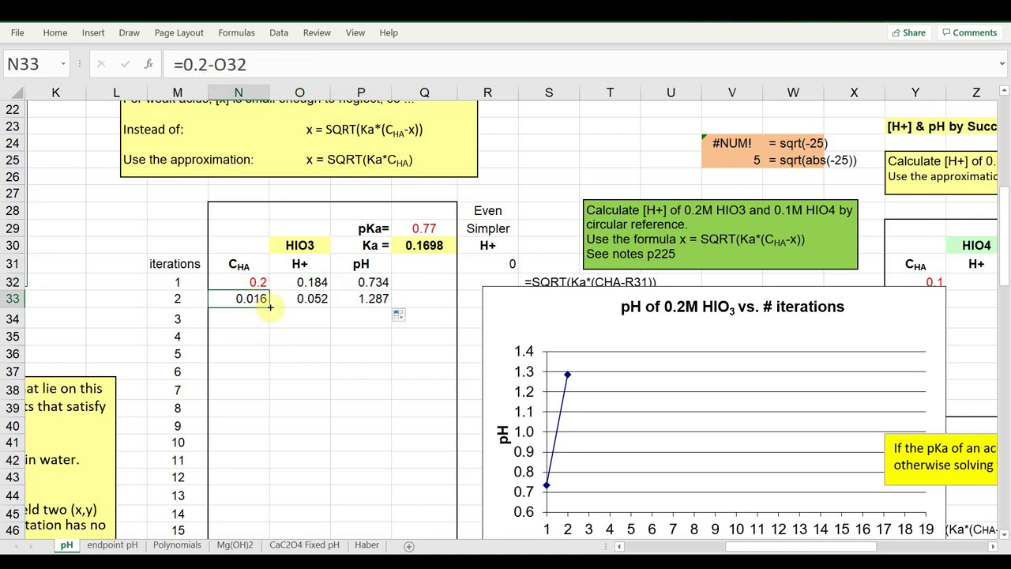
{"action": "left_click_drag", "start_coordinate": [269, 308], "coordinate": [271, 324]}
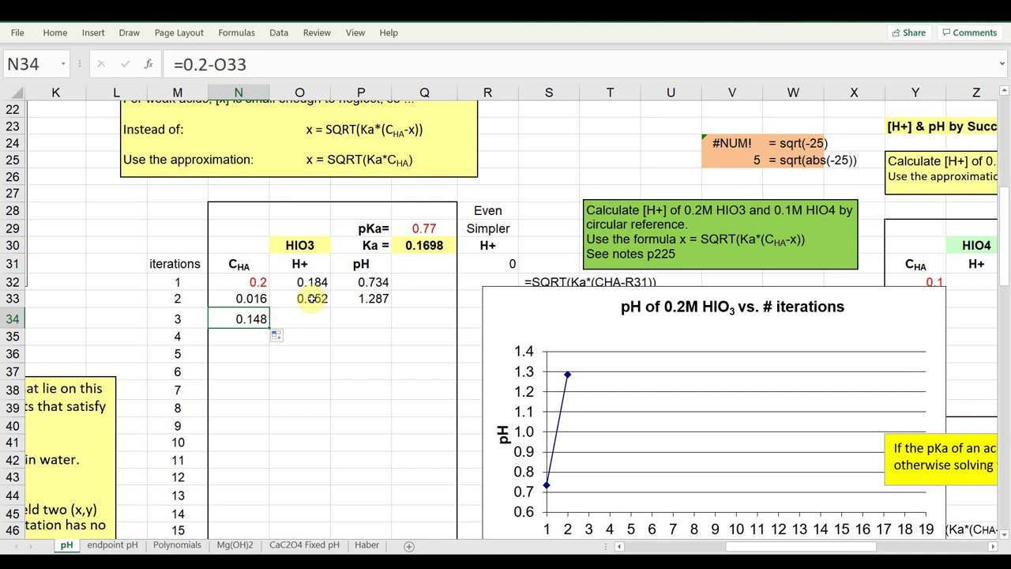
{"action": "left_click_drag", "start_coordinate": [310, 300], "coordinate": [385, 325]}
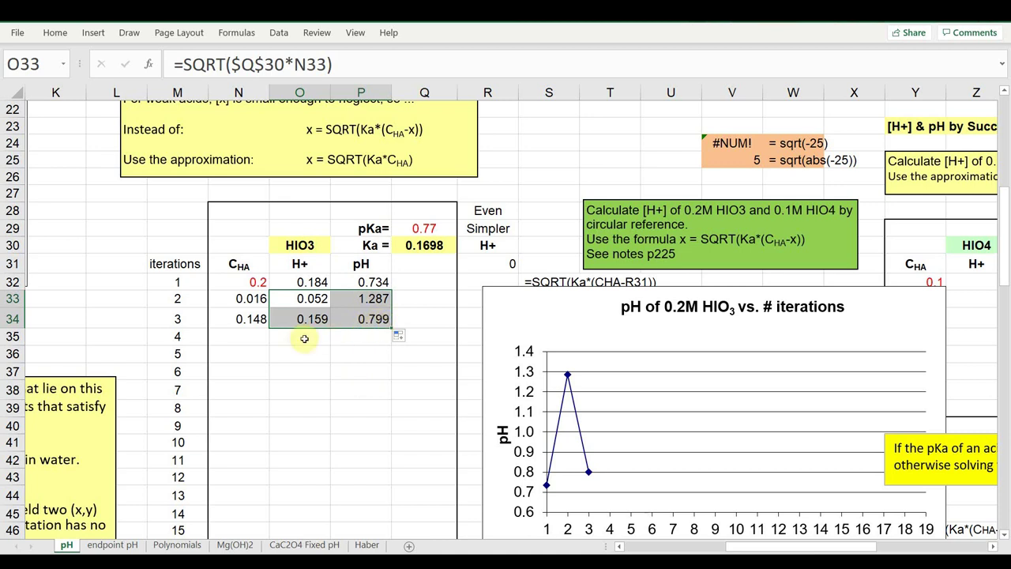
Build the fourth HIO3 iteration by extending the concentration, H+ and pH formulas from row 34 to row 35
{"action": "left_click", "coordinate": [252, 319]}
{"action": "left_click_drag", "start_coordinate": [269, 327], "coordinate": [237, 340]}
{"action": "left_click", "coordinate": [236, 336]}
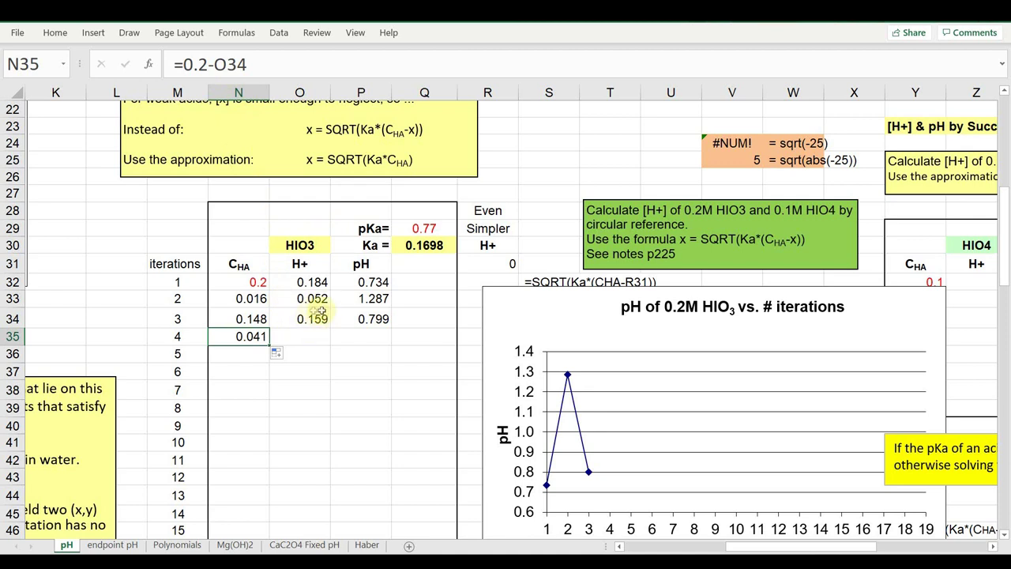
{"action": "left_click_drag", "start_coordinate": [312, 318], "coordinate": [381, 347]}
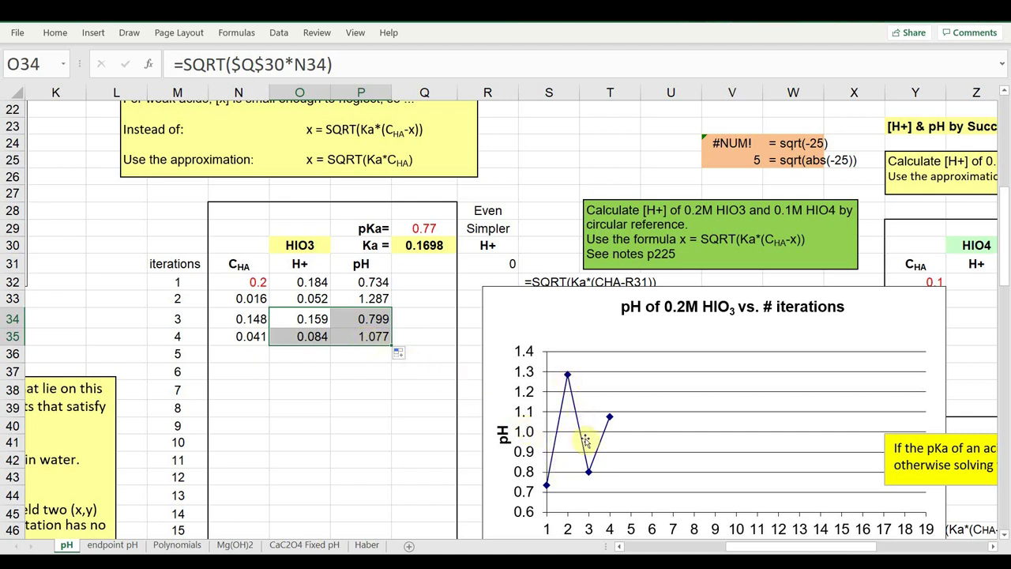
Fill the concentration, H+ and pH formulas from N35:P35 down through row 50 to complete all 19 HIO3 iterations
{"action": "left_click_drag", "start_coordinate": [260, 340], "coordinate": [371, 366]}
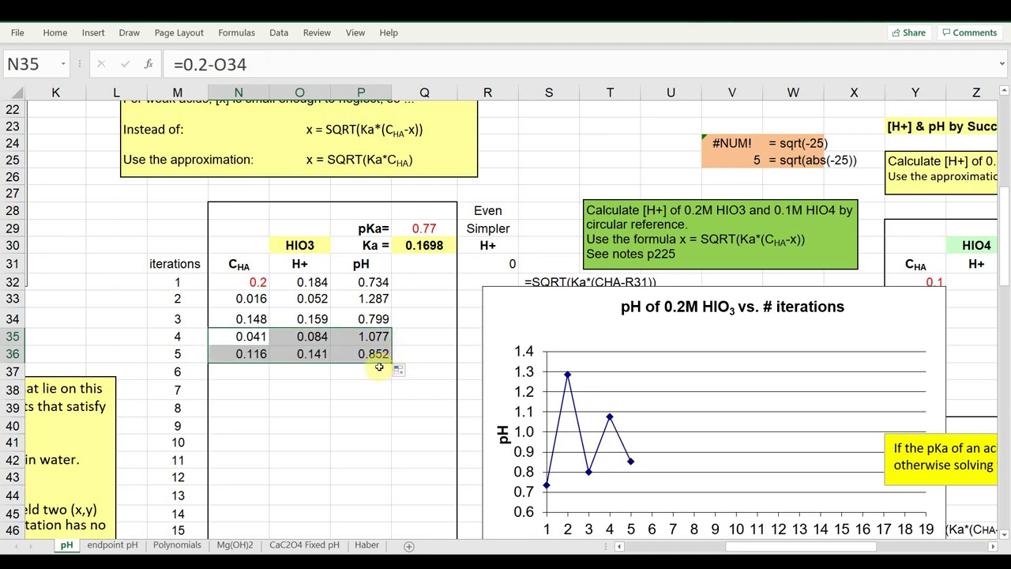
{"action": "left_click_drag", "start_coordinate": [241, 353], "coordinate": [375, 371]}
{"action": "scroll", "coordinate": [331, 408], "scroll_direction": "down", "scroll_amount": 2}
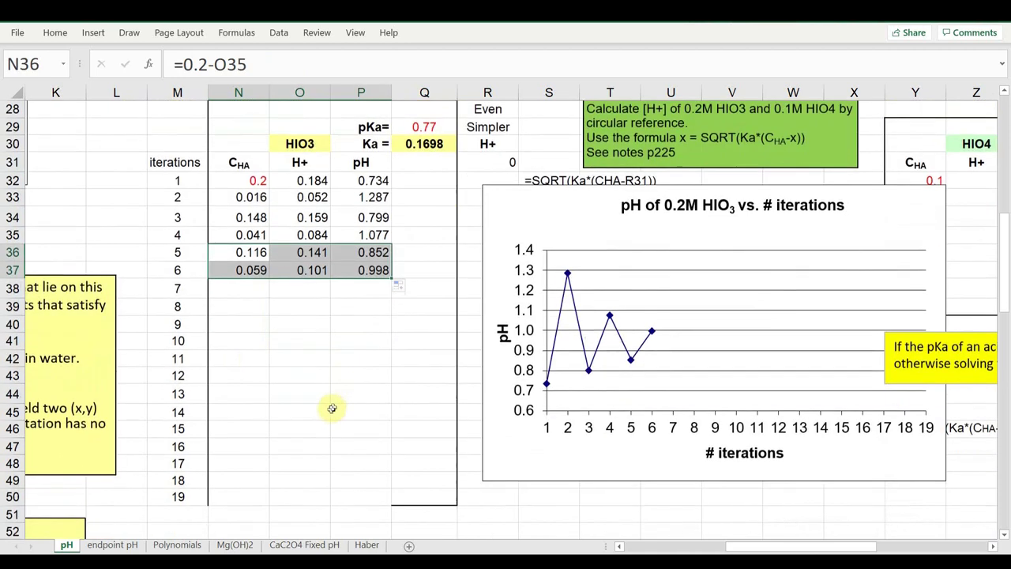
{"action": "double_click", "coordinate": [391, 278]}
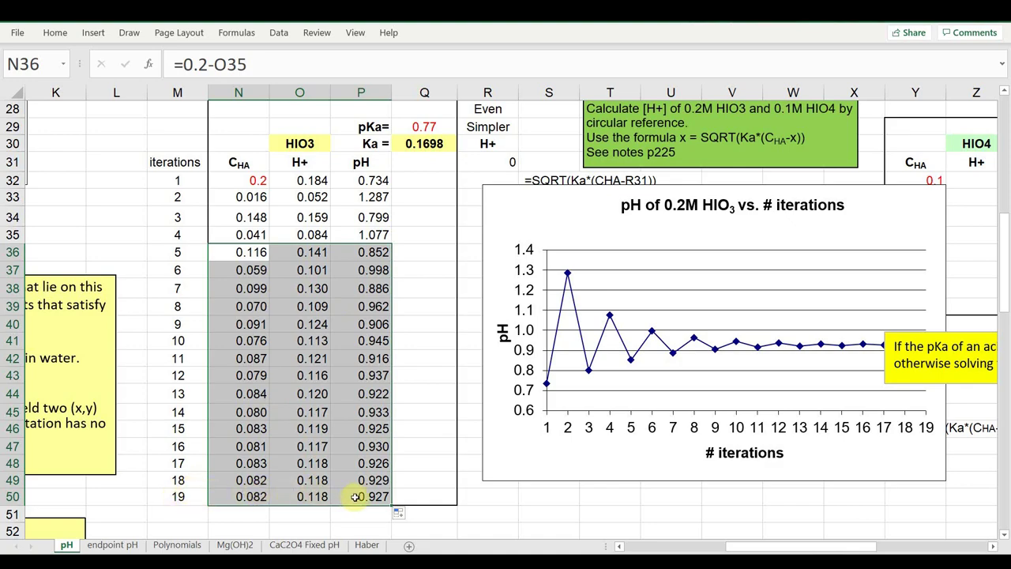
{"action": "scroll", "coordinate": [355, 496], "scroll_direction": "up", "scroll_amount": 4}
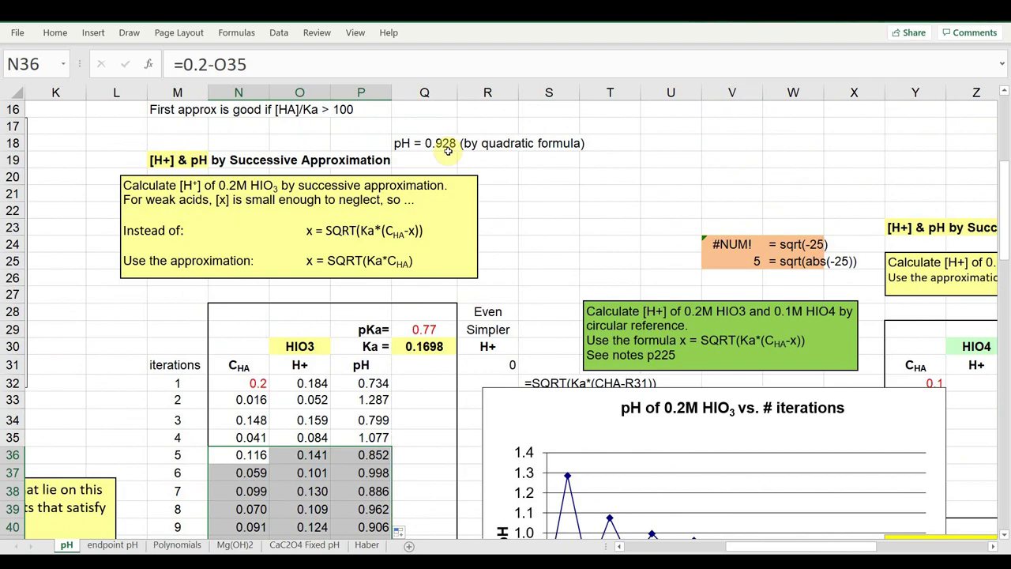
{"action": "scroll", "coordinate": [427, 251], "scroll_direction": "down", "scroll_amount": 3}
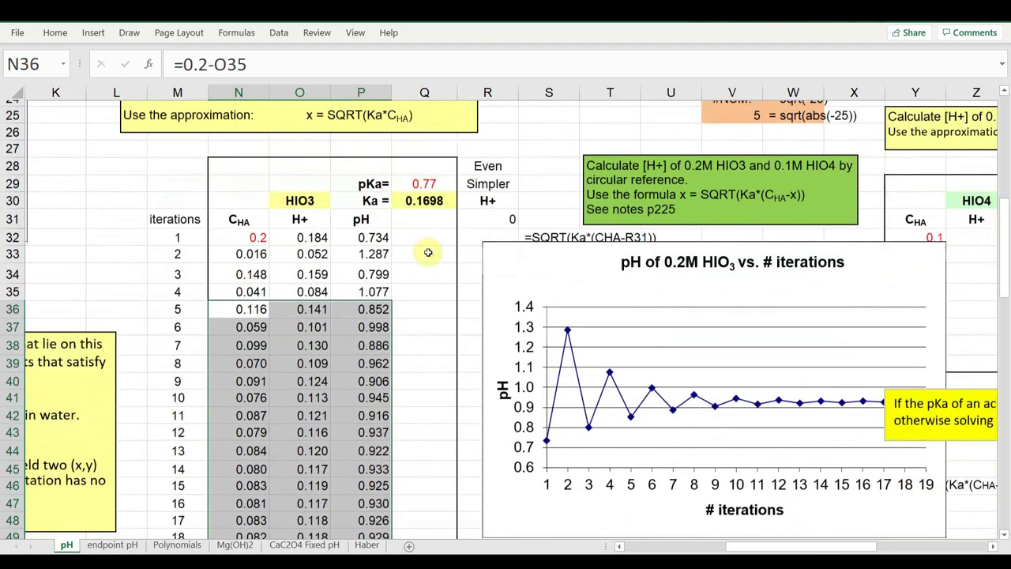
Move the yellow pKa note text box off the HIO3 pH chart so the last iterations are uncovered
{"action": "scroll", "coordinate": [427, 252], "scroll_direction": "down", "scroll_amount": 1}
{"action": "left_click", "coordinate": [920, 386]}
{"action": "left_click_drag", "start_coordinate": [919, 385], "coordinate": [991, 399]}
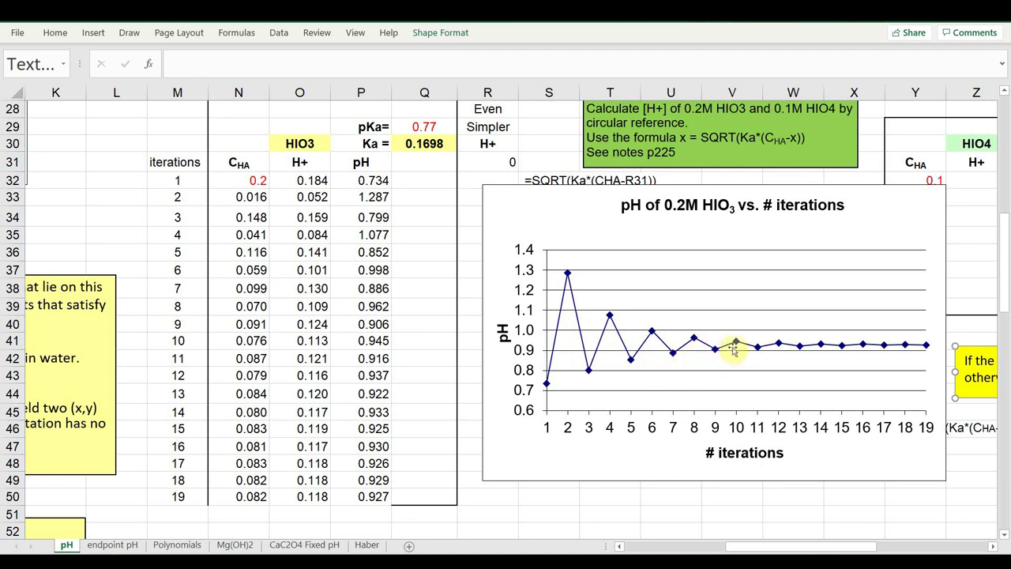
{"action": "mouse_move", "coordinate": [885, 351]}
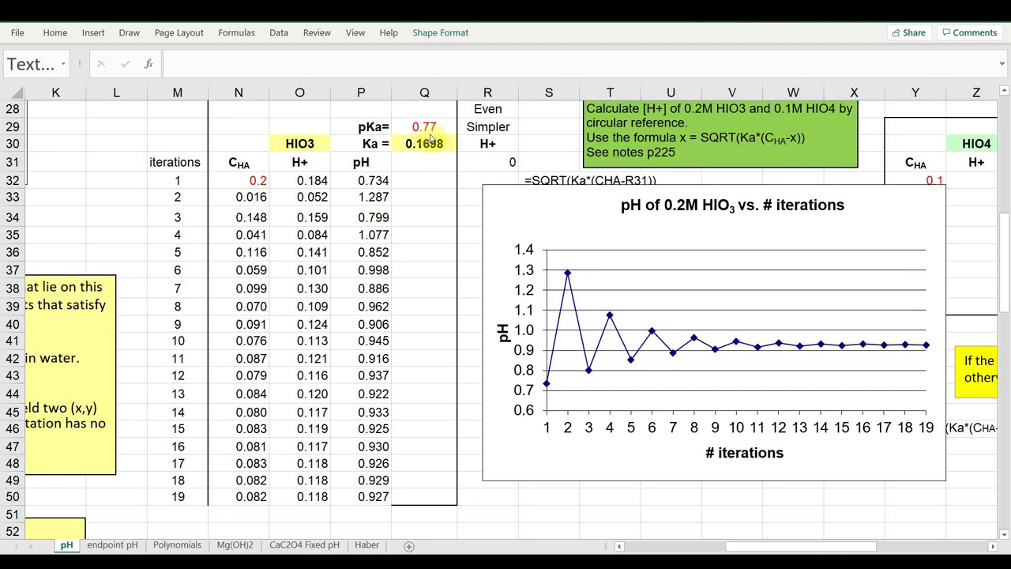
Calculate the first-iteration [H+] for HIO4 in Z32 with =SQRT($AB$30*Y32), using an absolute reference to Ka
{"action": "scroll", "coordinate": [402, 168], "scroll_direction": "up", "scroll_amount": 2}
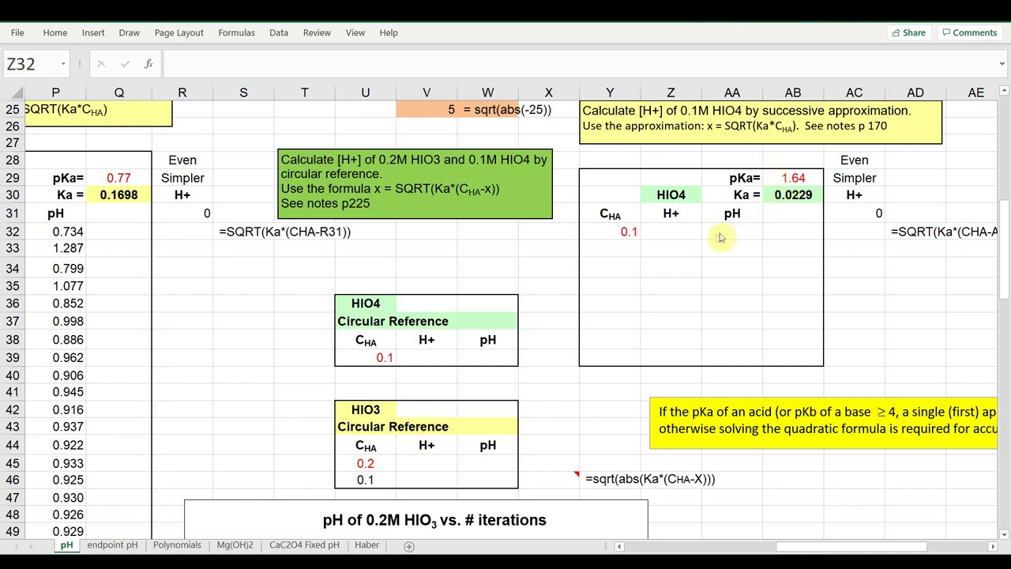
{"action": "left_click", "coordinate": [673, 229]}
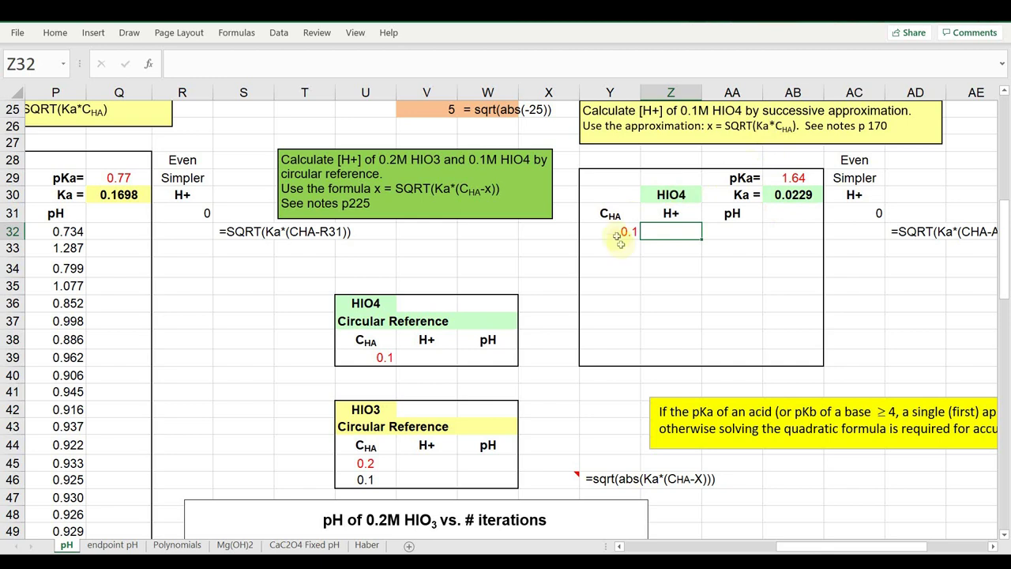
{"action": "type", "text": "=sqr"}
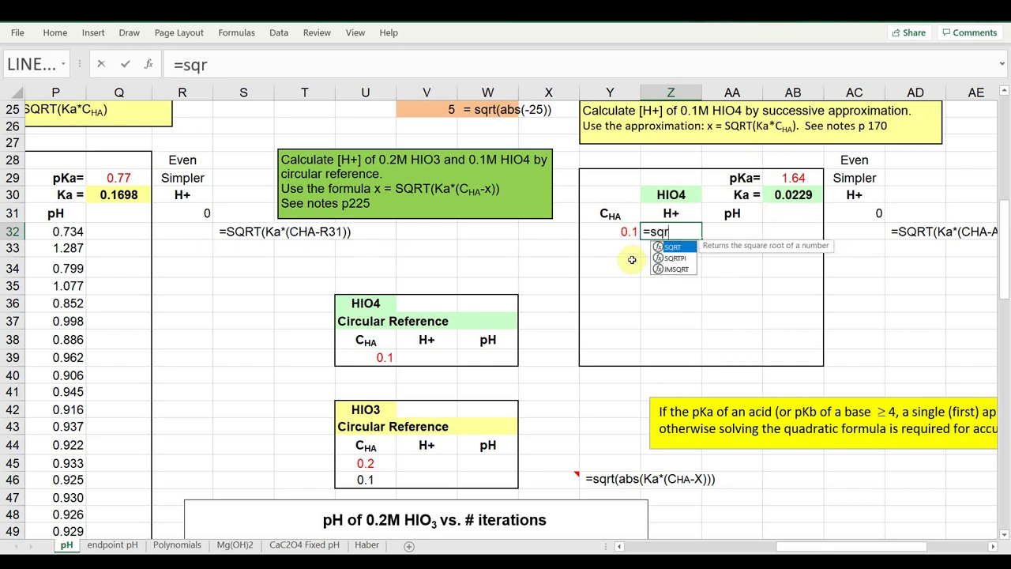
{"action": "key", "text": "Tab"}
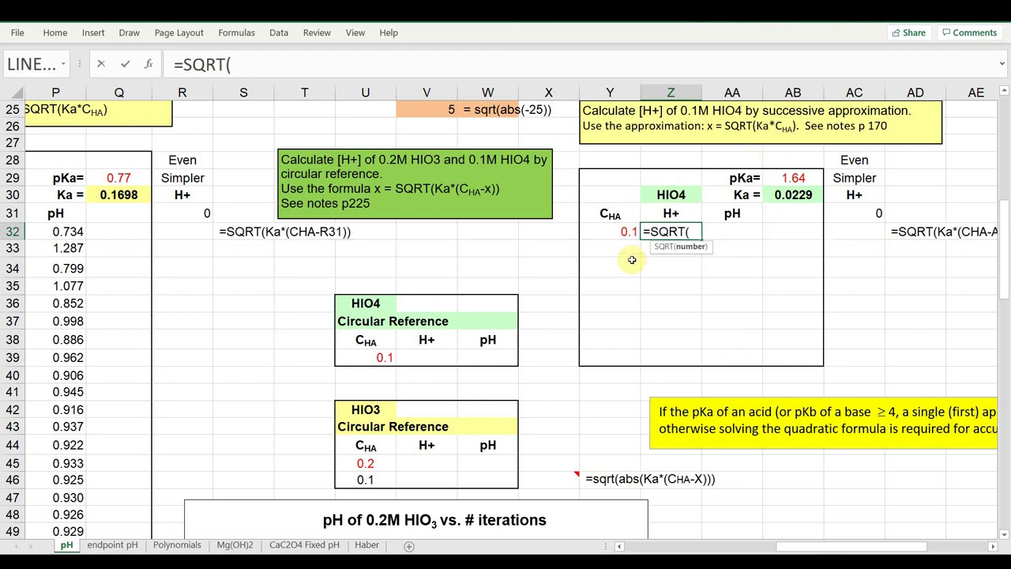
{"action": "left_click", "coordinate": [792, 196]}
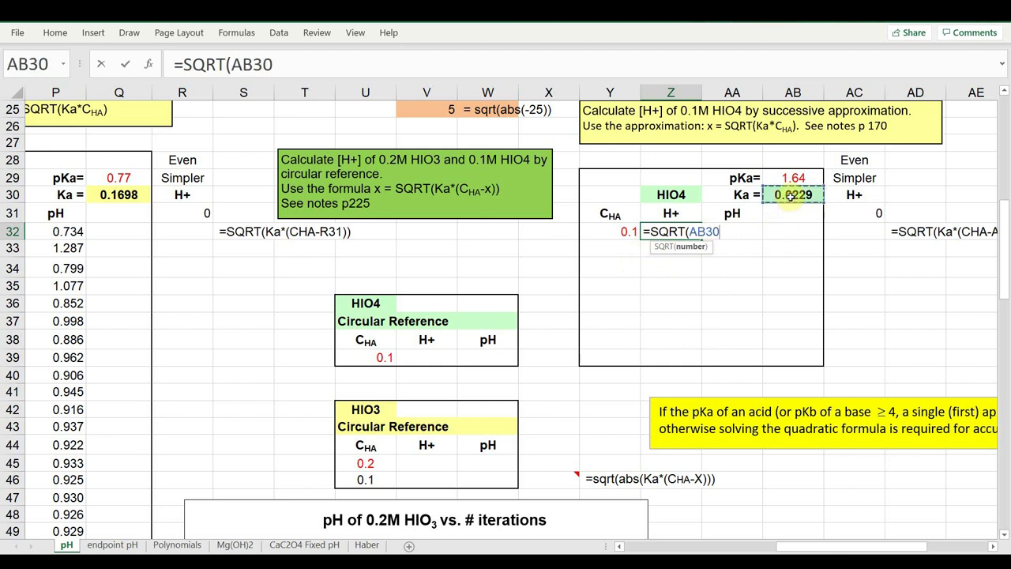
{"action": "type", "text": "*"}
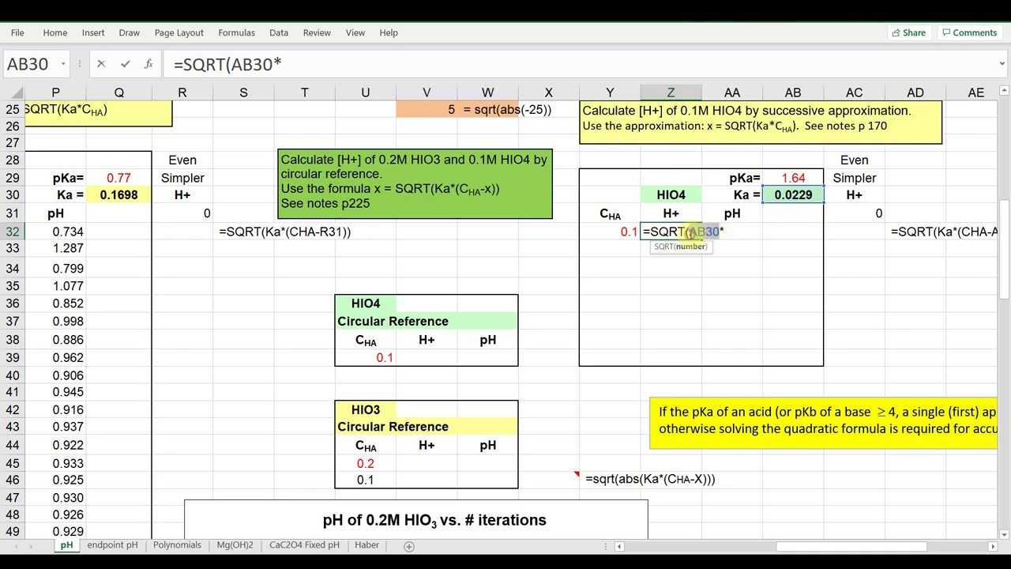
{"action": "key", "text": "F4"}
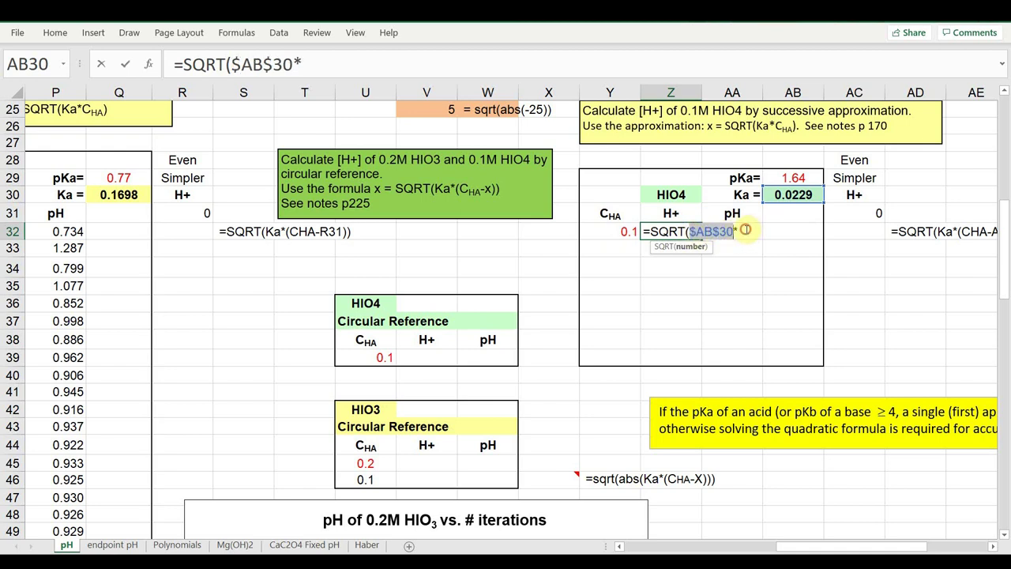
{"action": "key", "text": "Right"}
{"action": "left_click", "coordinate": [628, 231]}
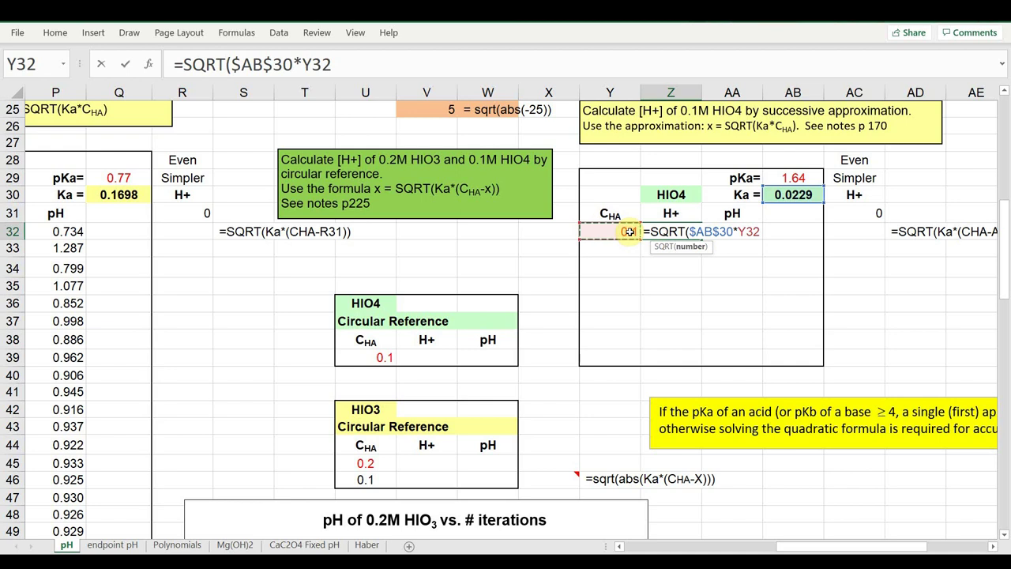
{"action": "type", "text": ")"}
{"action": "key", "text": "Return"}
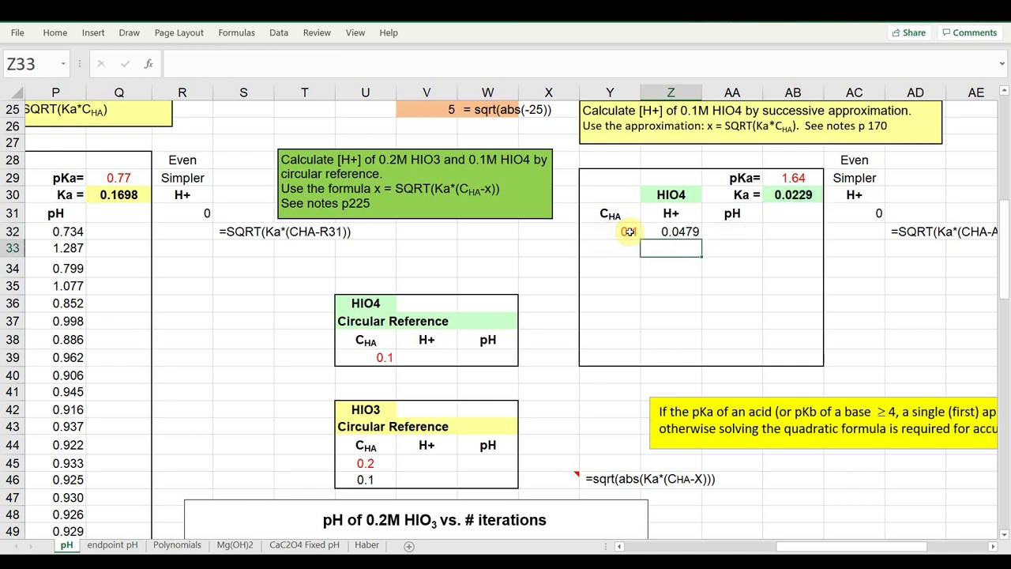
Calculate the second-iteration HIO4 concentration in Y33 with =.1-Z32
{"action": "key", "text": "Up"}
{"action": "key", "text": "Left"}
{"action": "left_click", "coordinate": [618, 250]}
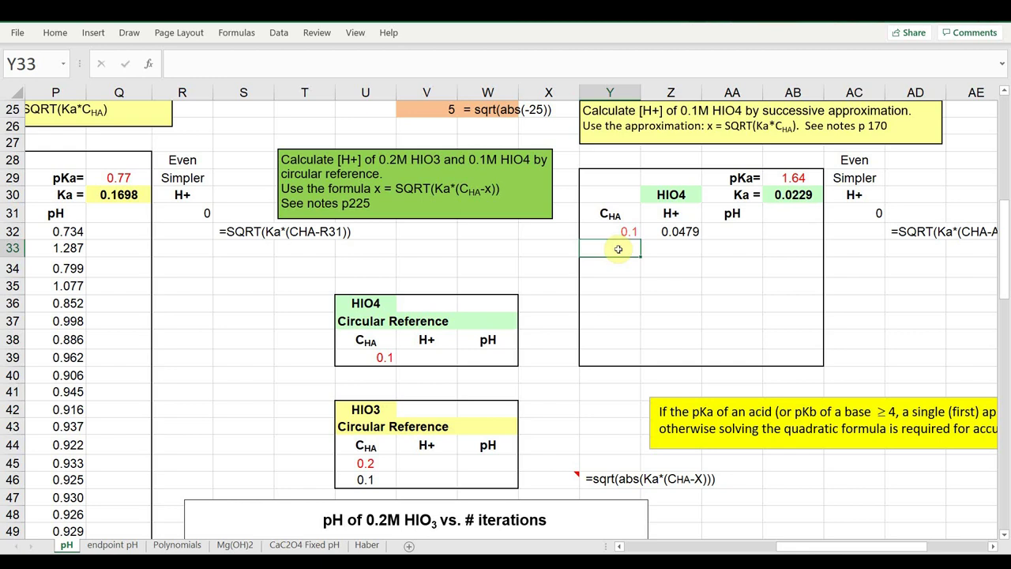
{"action": "type", "text": "=.1-"}
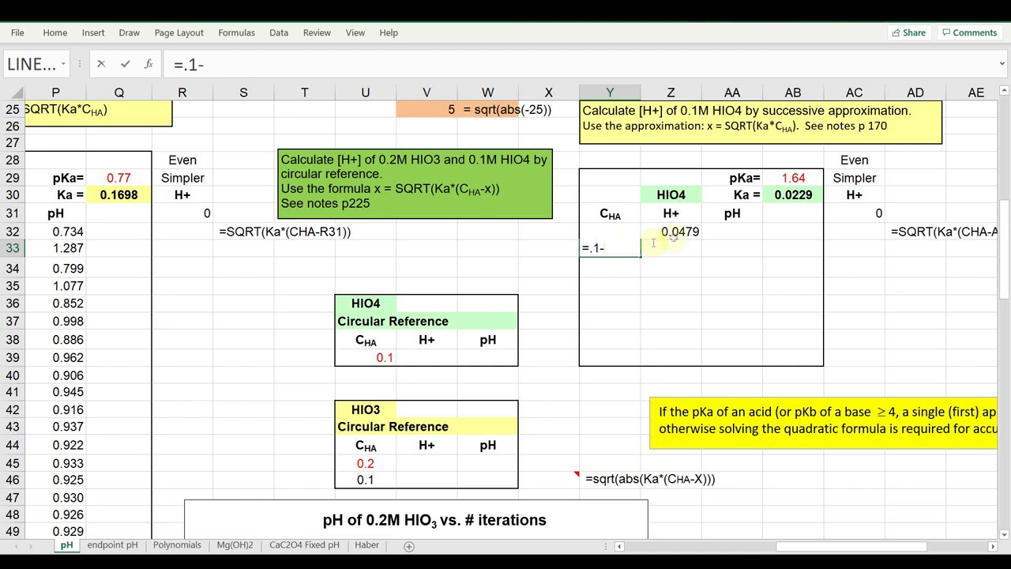
{"action": "left_click", "coordinate": [681, 231]}
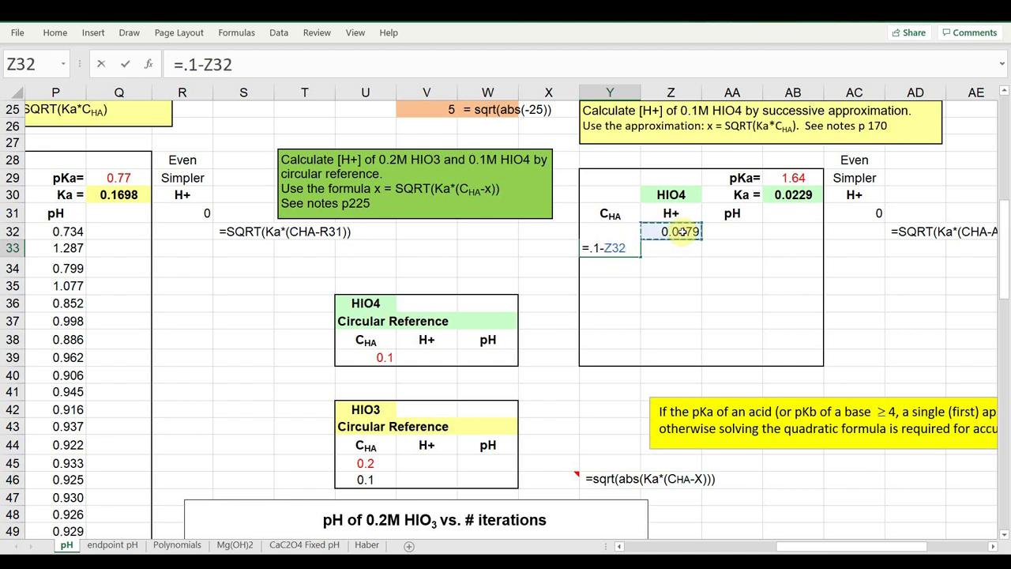
{"action": "key", "text": "Return"}
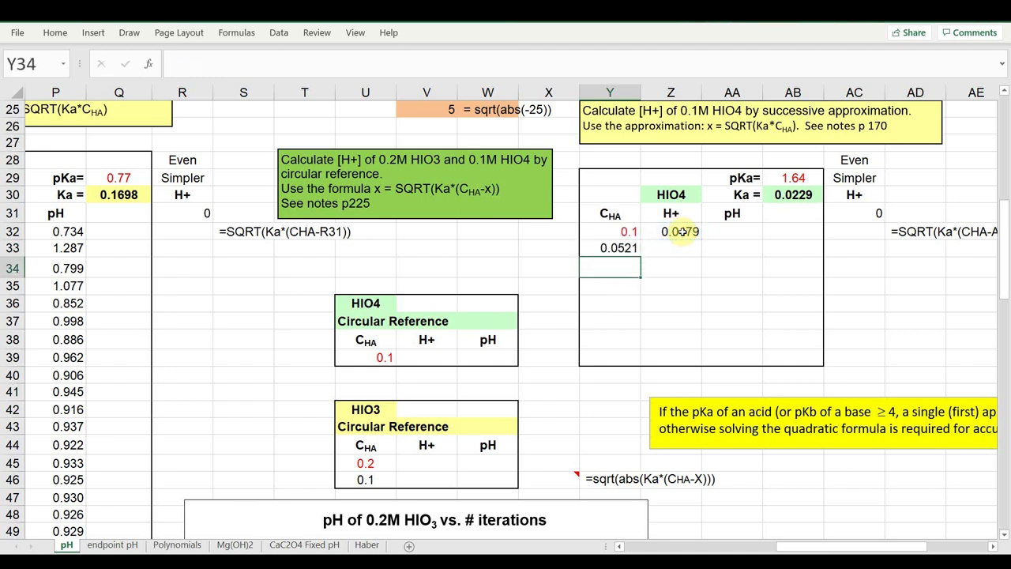
Calculate the first-iteration HIO4 pH in AA32 as the negative log of the H+ value in Z32
{"action": "left_click", "coordinate": [733, 231]}
{"action": "type", "text": "="}
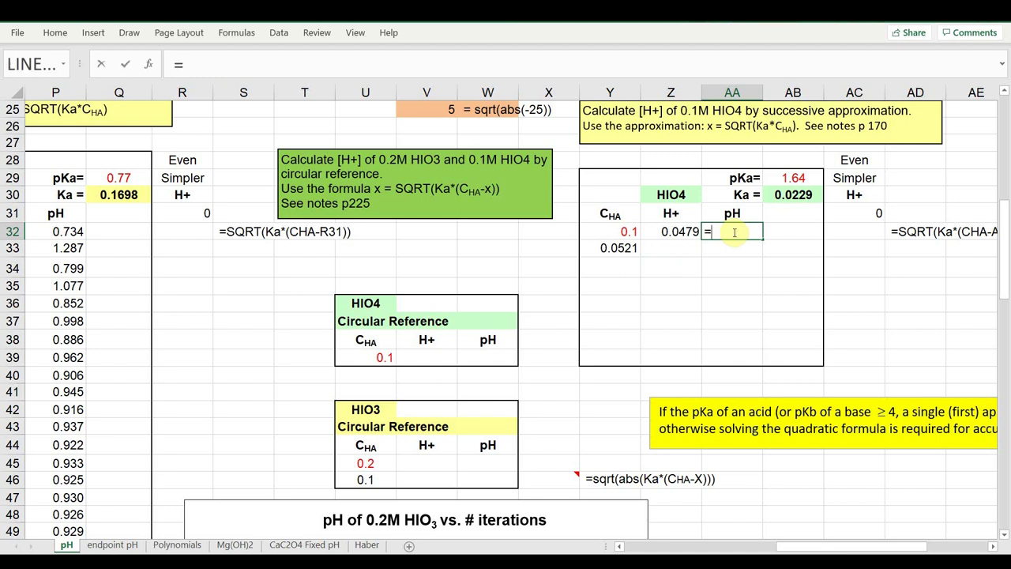
{"action": "type", "text": "-log"}
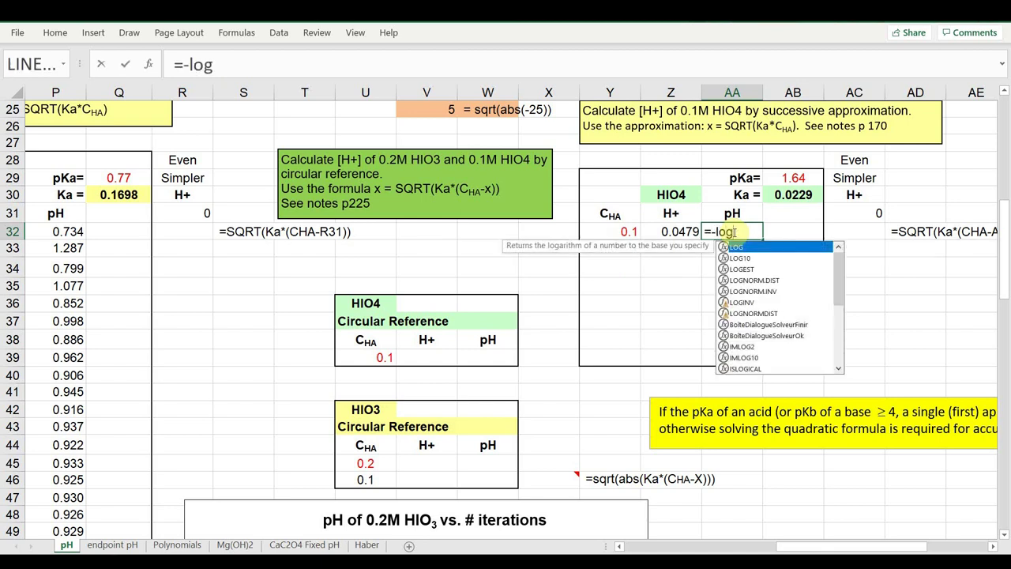
{"action": "key", "text": "Tab"}
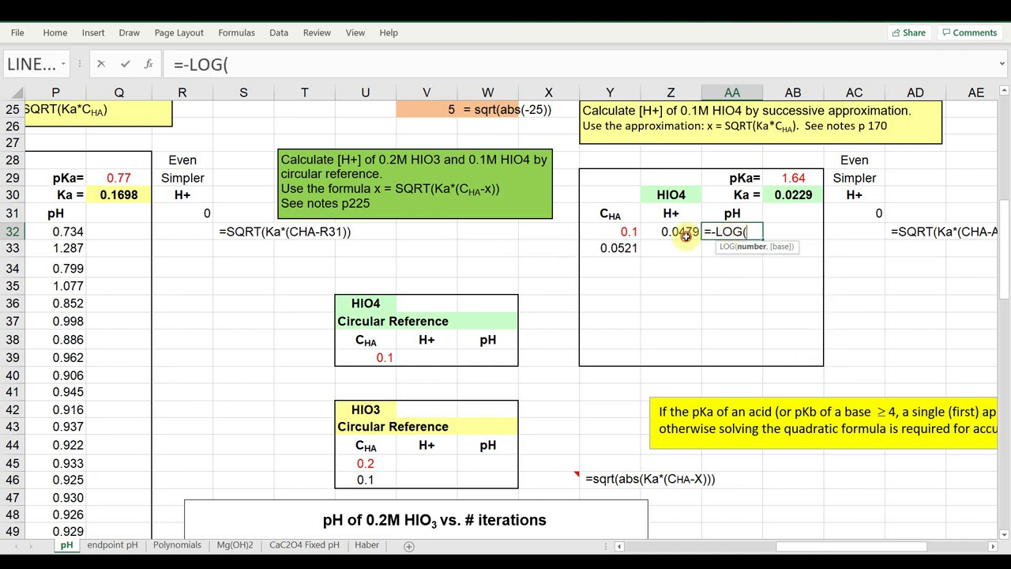
{"action": "left_click", "coordinate": [686, 233]}
{"action": "type", "text": ")"}
{"action": "key", "text": "Return"}
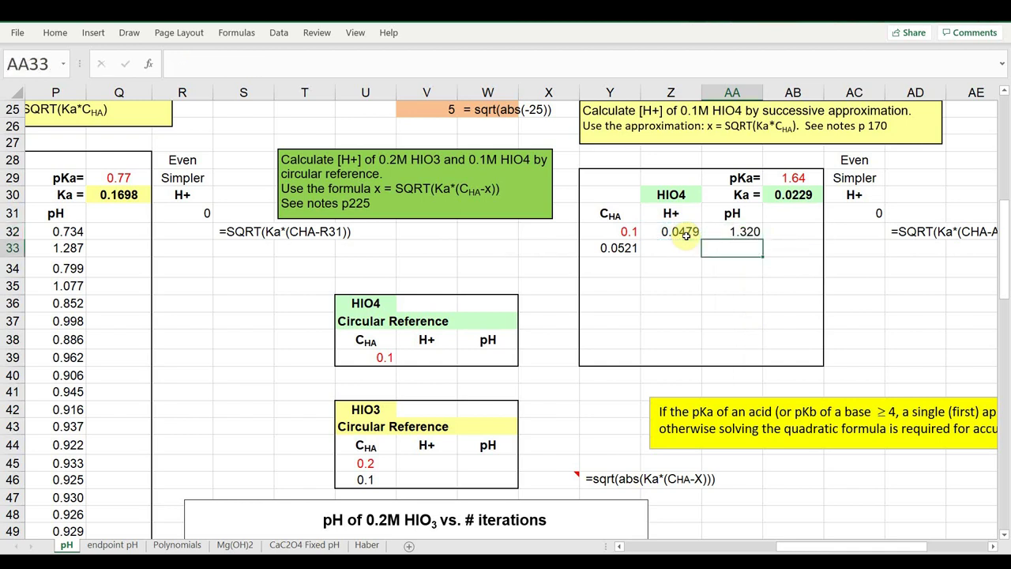
Extend the HIO4 H+ and pH formulas to row 33, and fill Y33:AA33 down through row 39
{"action": "left_click", "coordinate": [685, 231]}
{"action": "left_click_drag", "start_coordinate": [685, 231], "coordinate": [763, 256]}
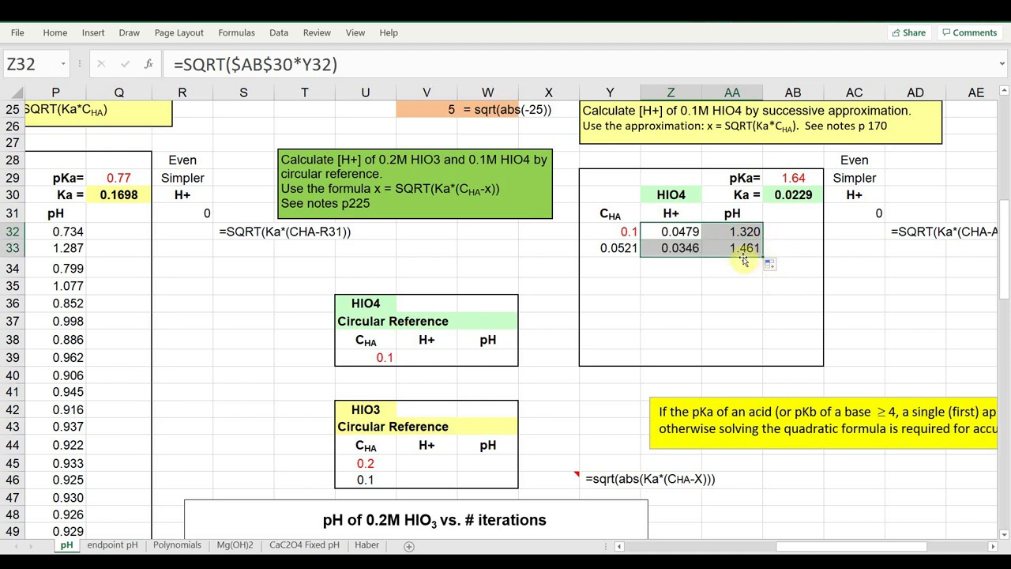
{"action": "left_click_drag", "start_coordinate": [628, 248], "coordinate": [762, 357]}
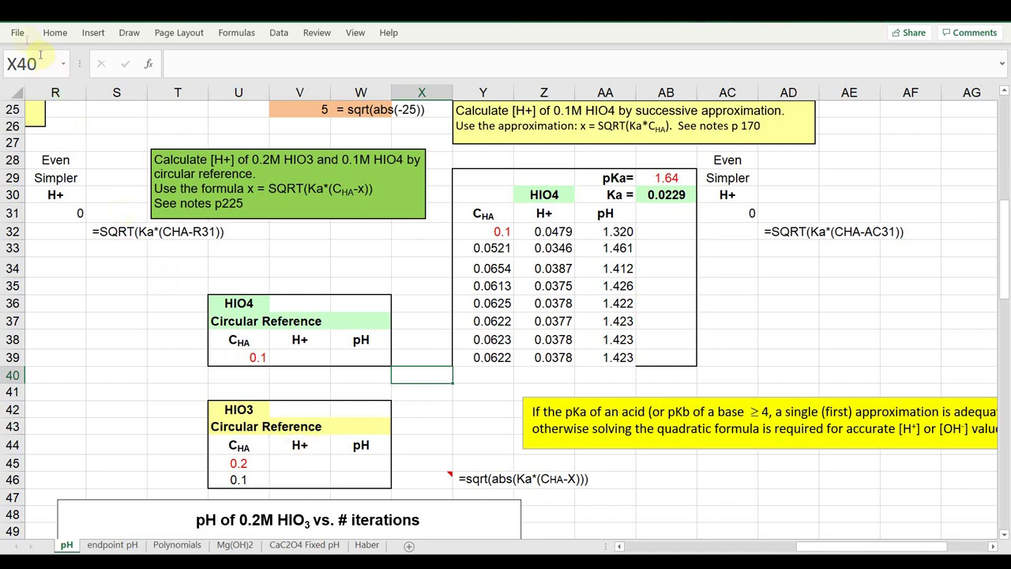
Set the maximum change for iterative calculation to 1e-15 in Excel's formula calculation options
{"action": "left_click", "coordinate": [17, 35]}
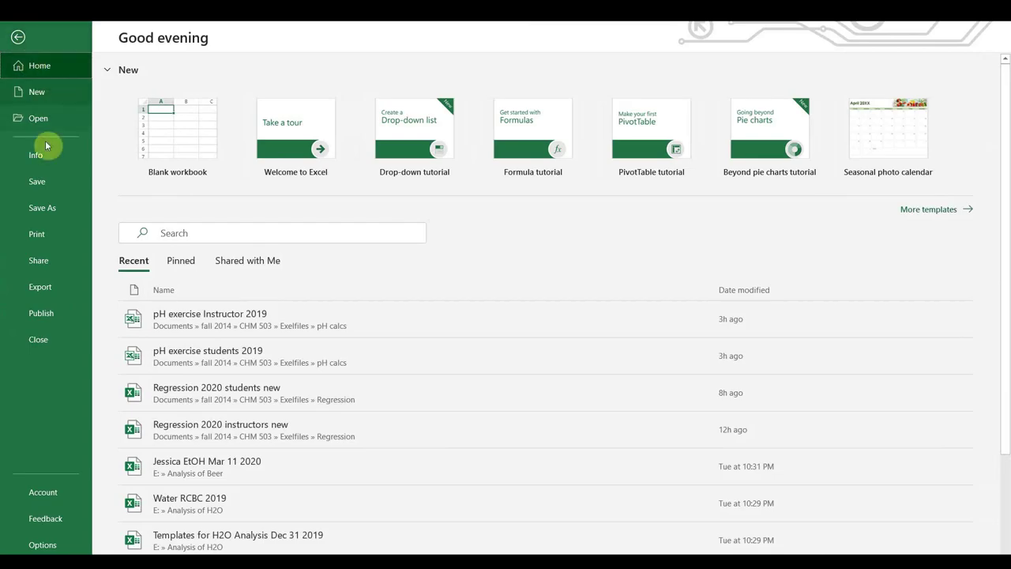
{"action": "left_click", "coordinate": [38, 545]}
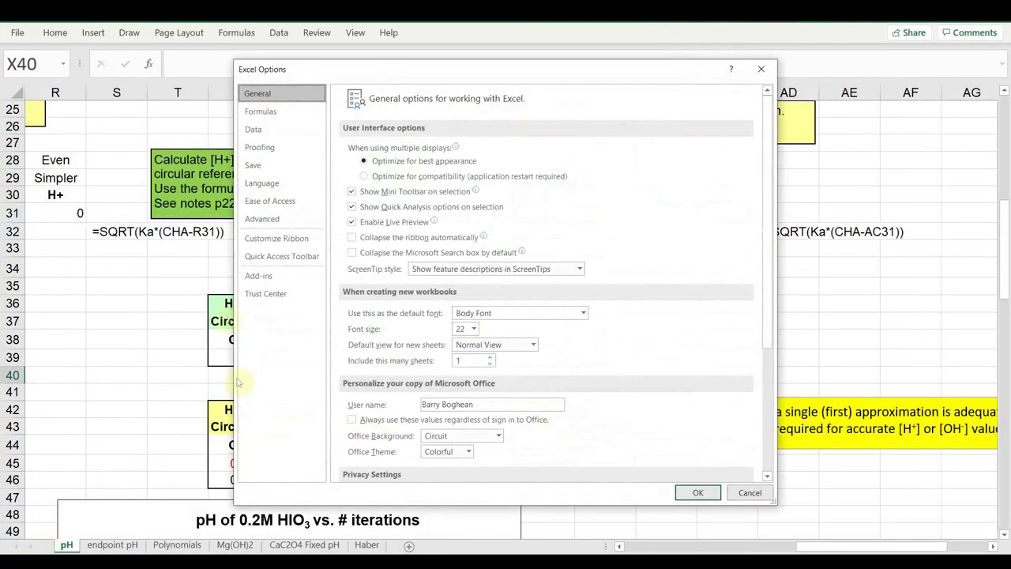
{"action": "left_click", "coordinate": [258, 112]}
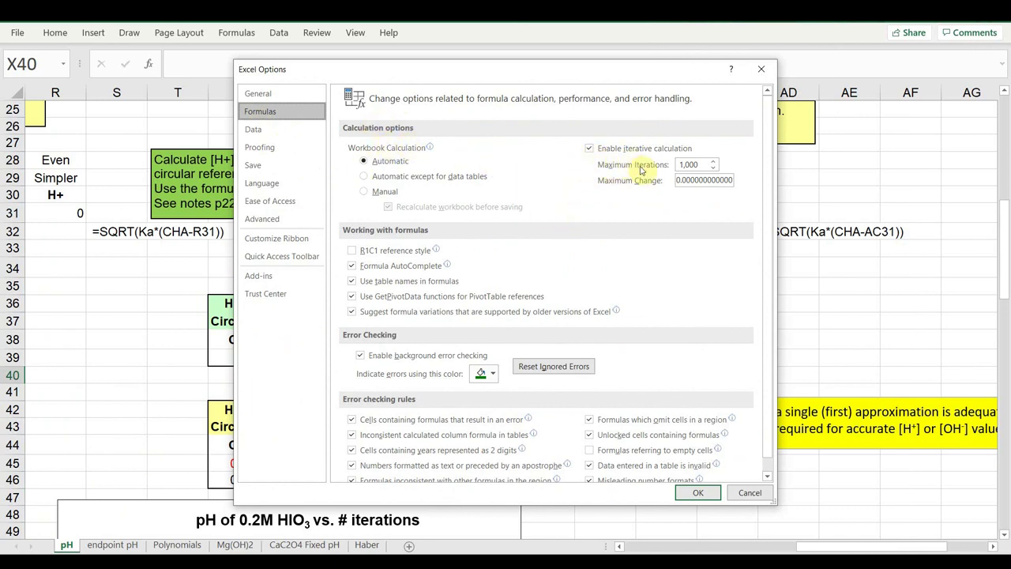
{"action": "left_click", "coordinate": [703, 180]}
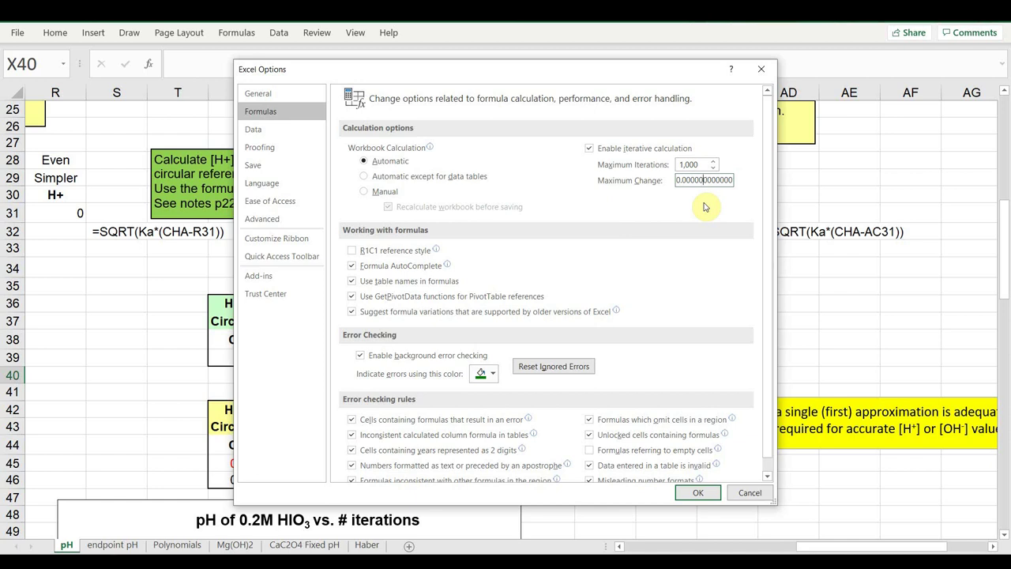
{"action": "scroll", "coordinate": [706, 207], "scroll_direction": "up", "scroll_amount": 2}
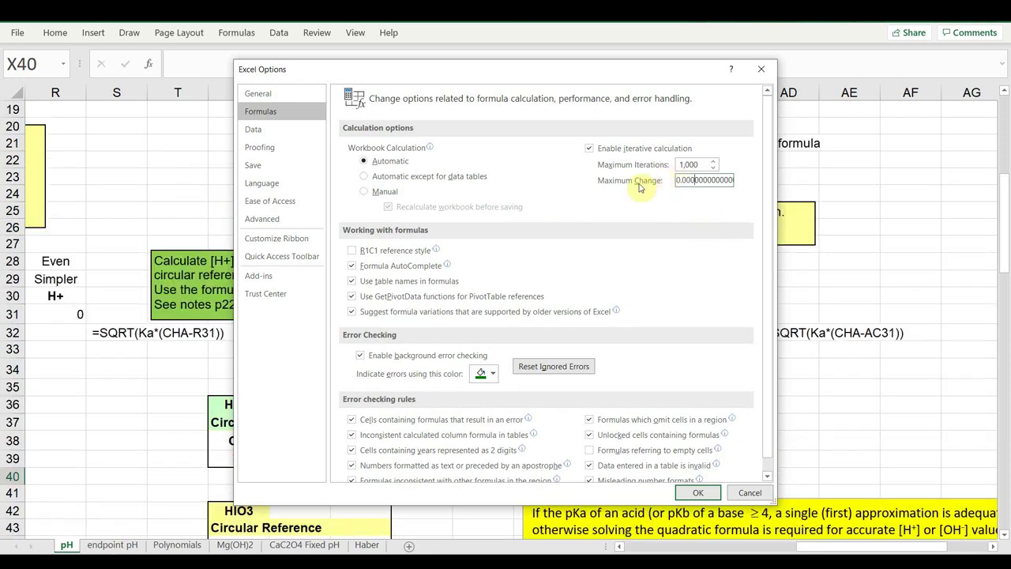
{"action": "left_click", "coordinate": [695, 181]}
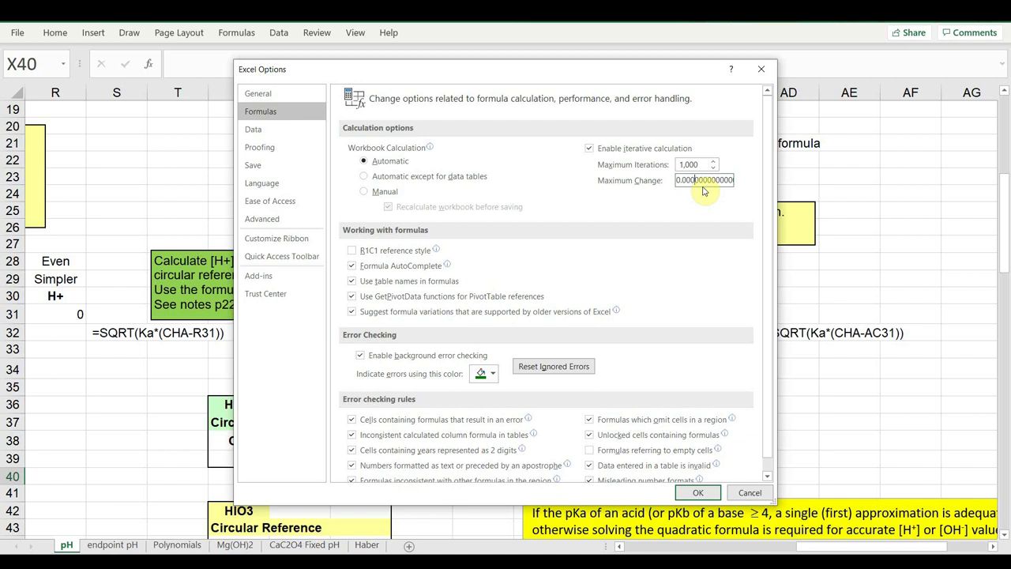
{"action": "key", "text": "ctrl+a"}
{"action": "key", "text": "BackSpace"}
{"action": "type", "text": "1e"}
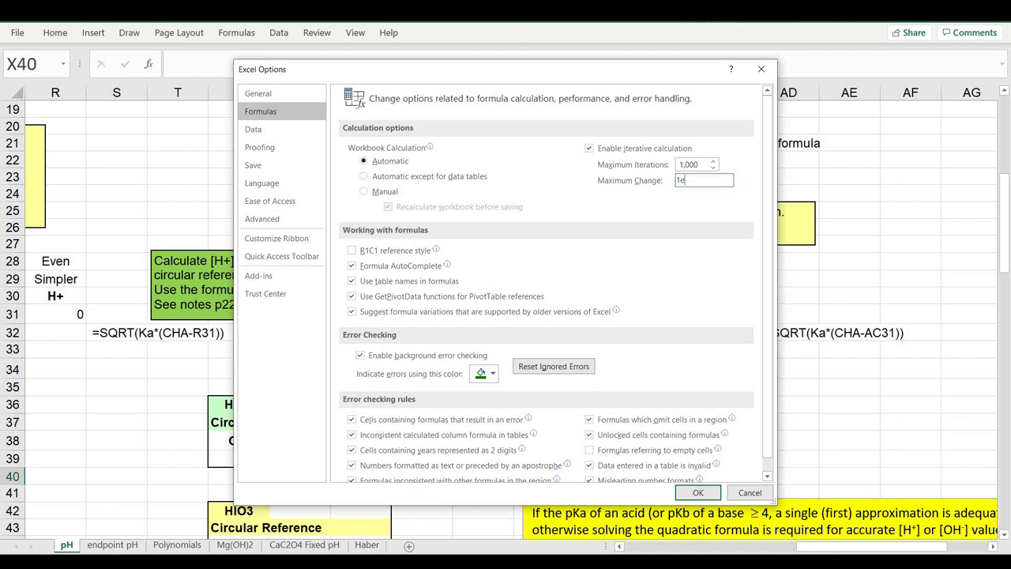
{"action": "type", "text": "-15"}
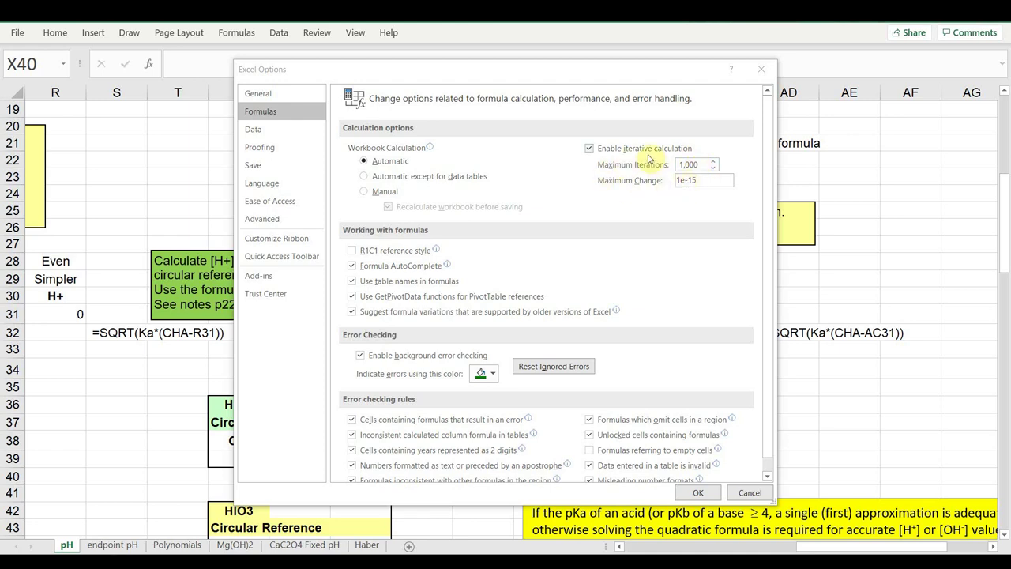
{"action": "left_click", "coordinate": [698, 492]}
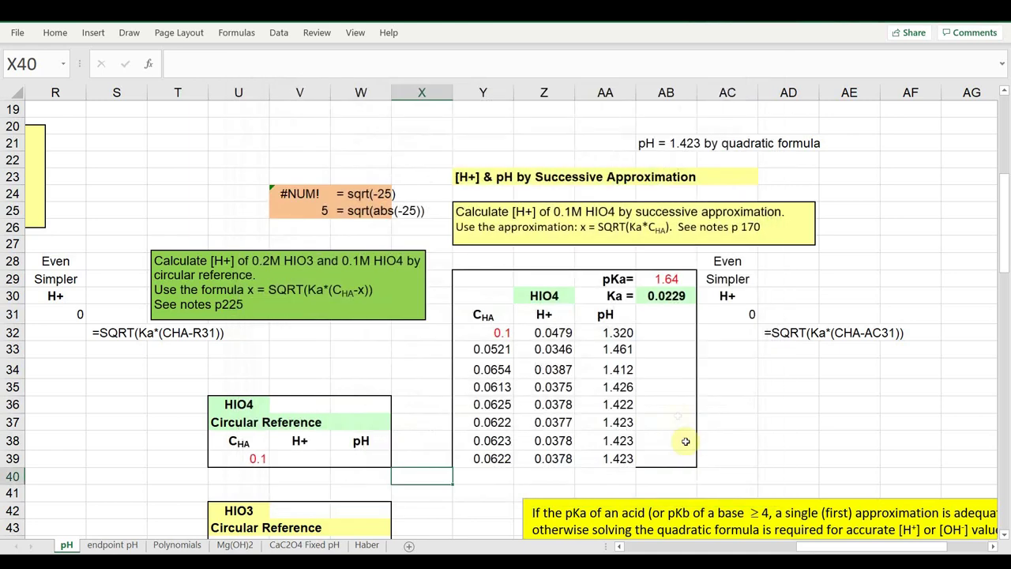
Calculate the HIO4 [H+] by circular reference in V39 with =SQRT(AB30*(.1-V39))
{"action": "left_click", "coordinate": [311, 452]}
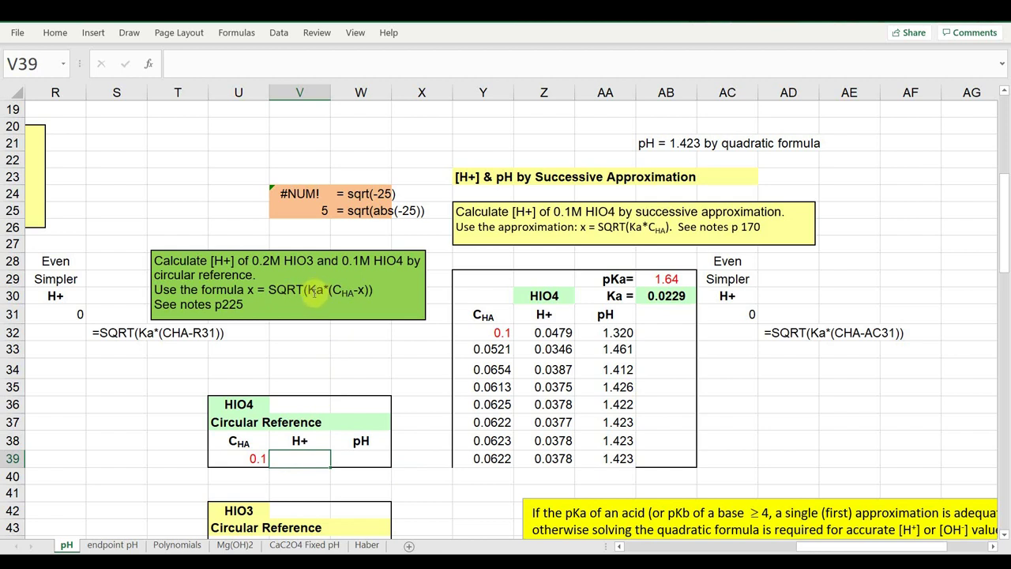
{"action": "type", "text": "=sqr"}
{"action": "key", "text": "Tab"}
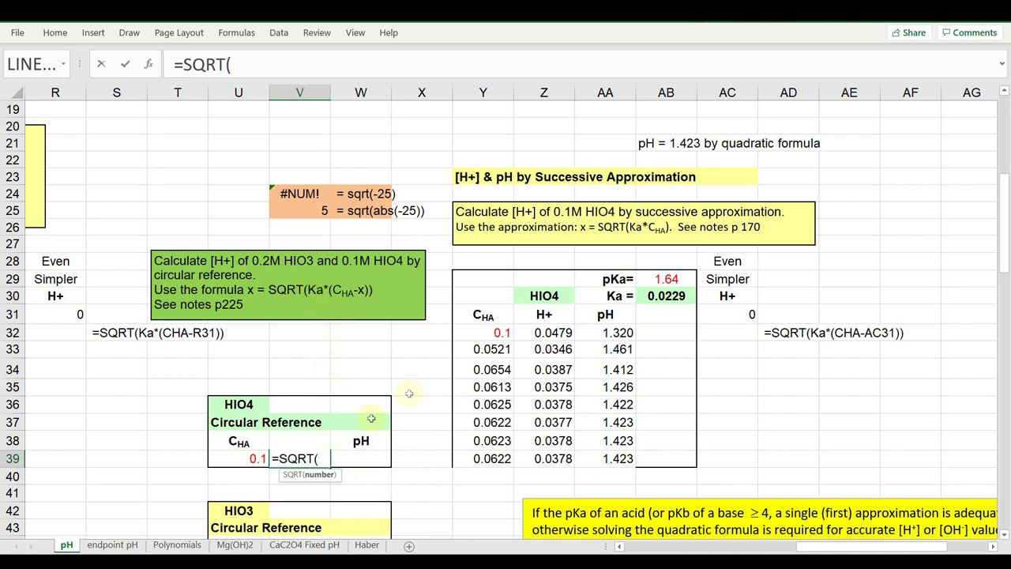
{"action": "left_click", "coordinate": [663, 297]}
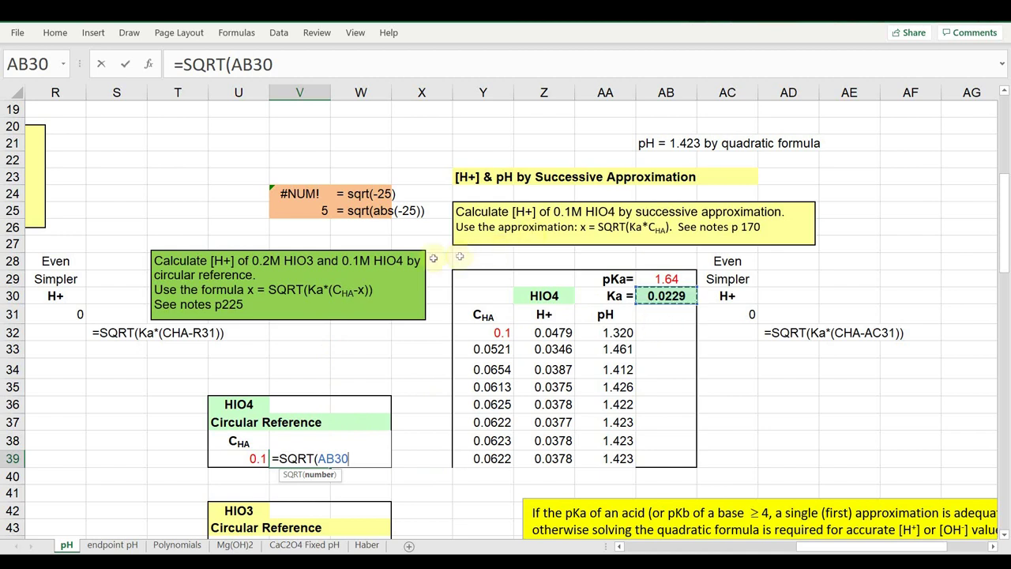
{"action": "type", "text": "*"}
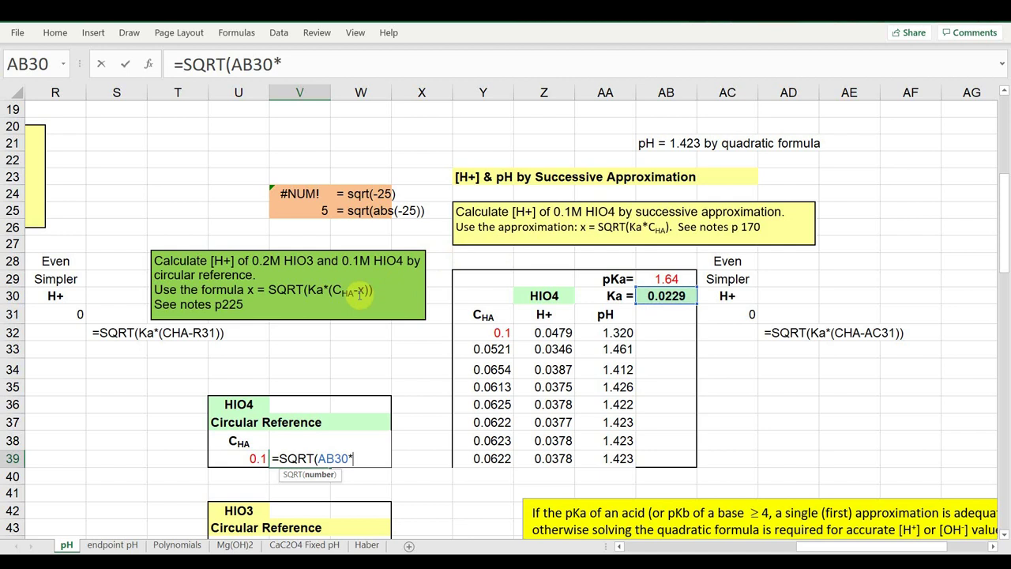
{"action": "type", "text": "("}
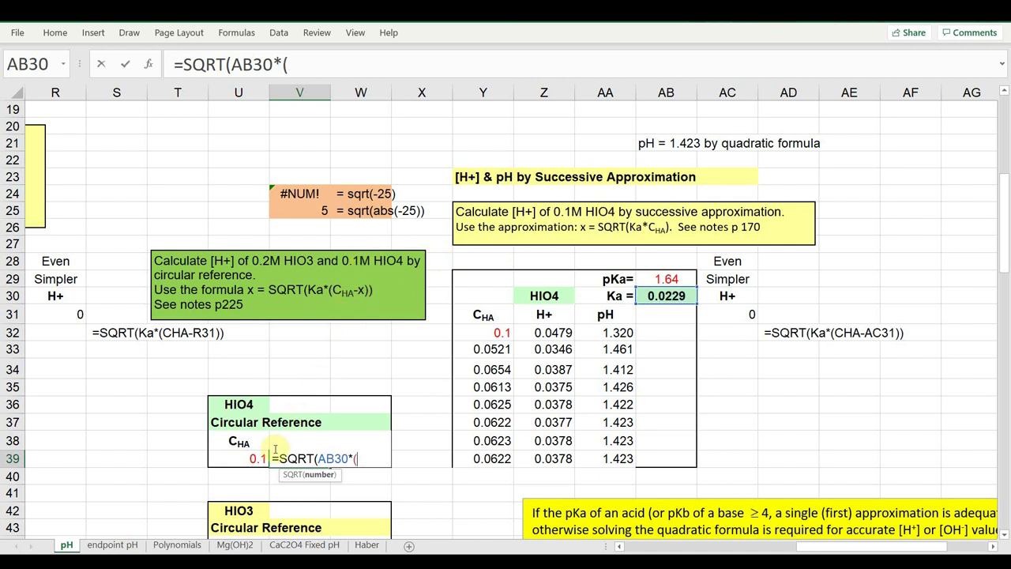
{"action": "type", "text": ".1-"}
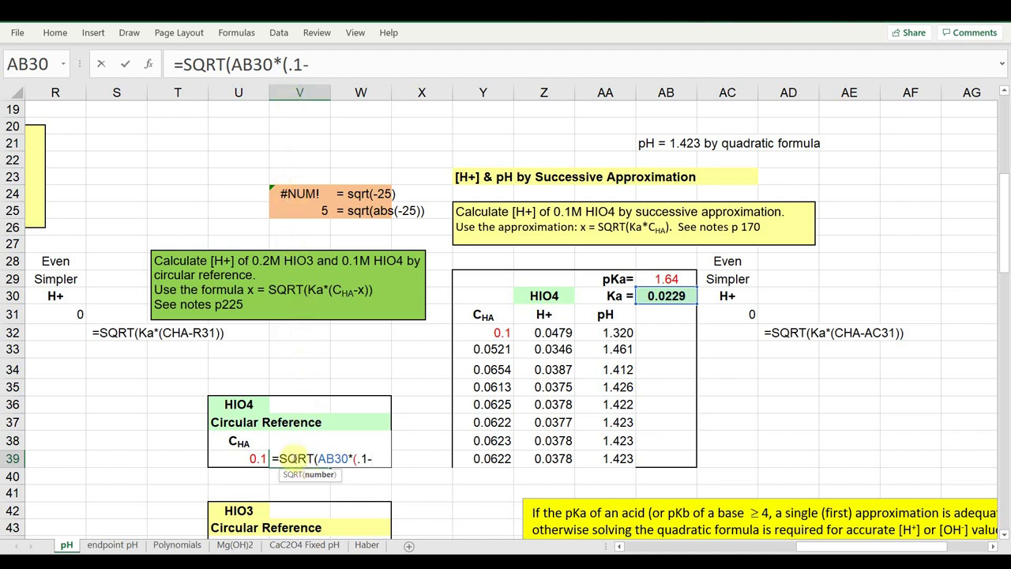
{"action": "type", "text": "v"}
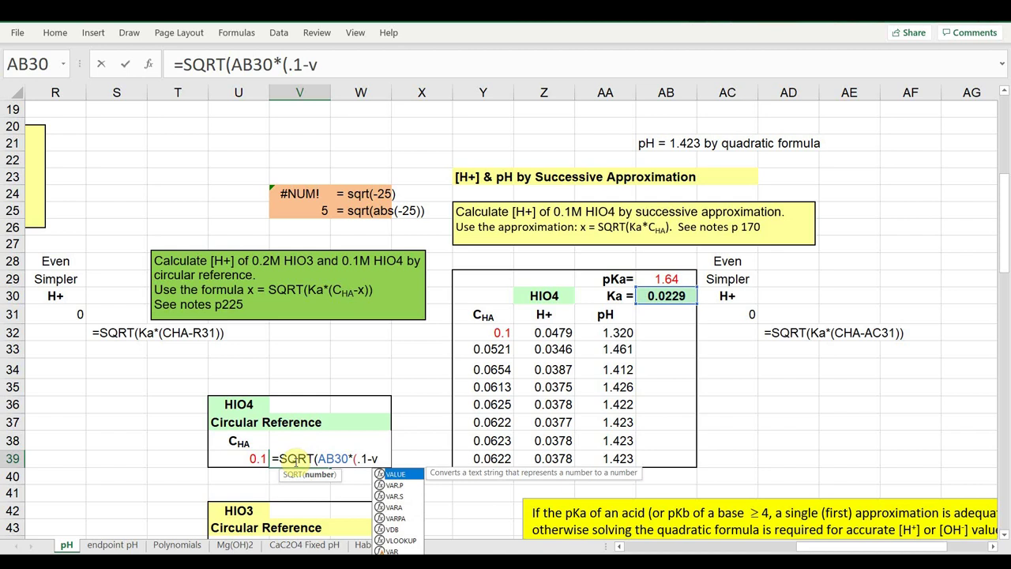
{"action": "type", "text": "39"}
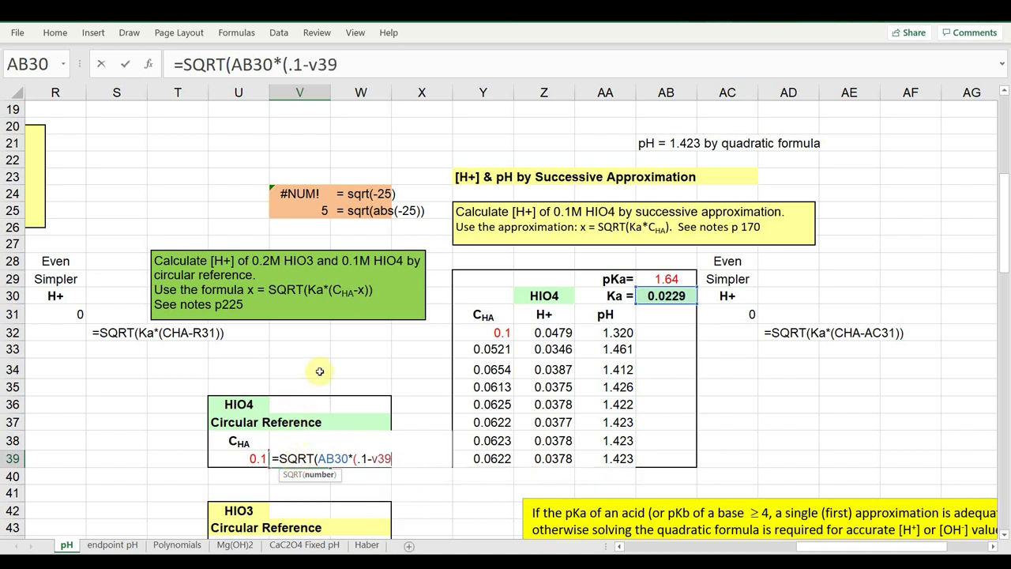
{"action": "type", "text": "))"}
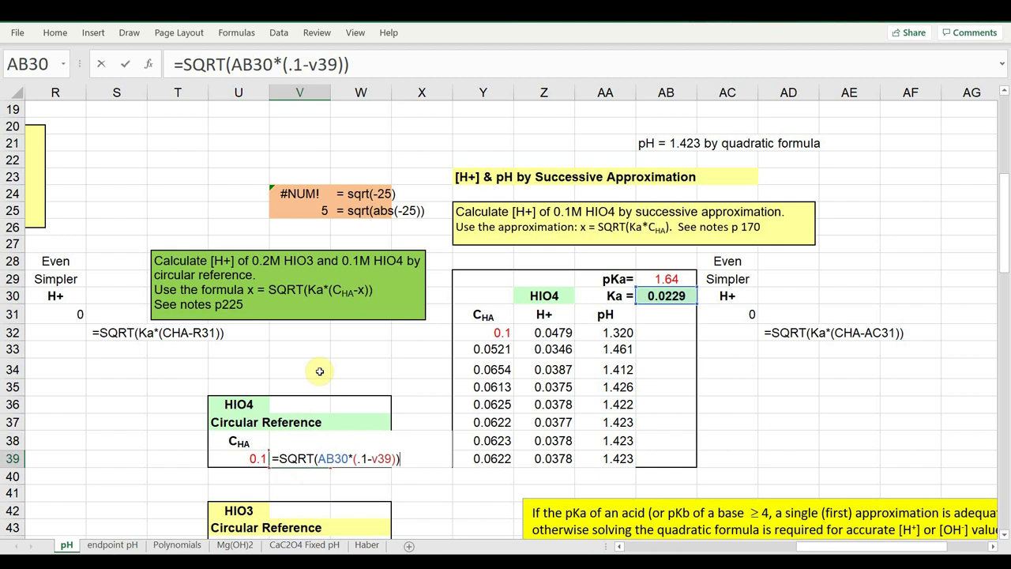
{"action": "key", "text": "Return"}
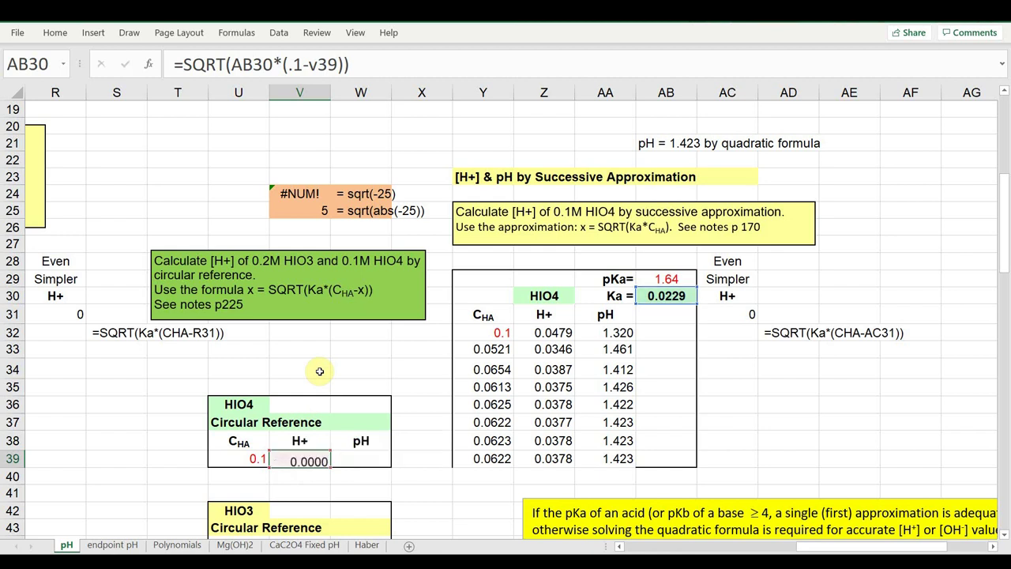
Calculate the circular-reference HIO4 pH in W39 as the negative log of the H+ value in V39
{"action": "left_click", "coordinate": [340, 461]}
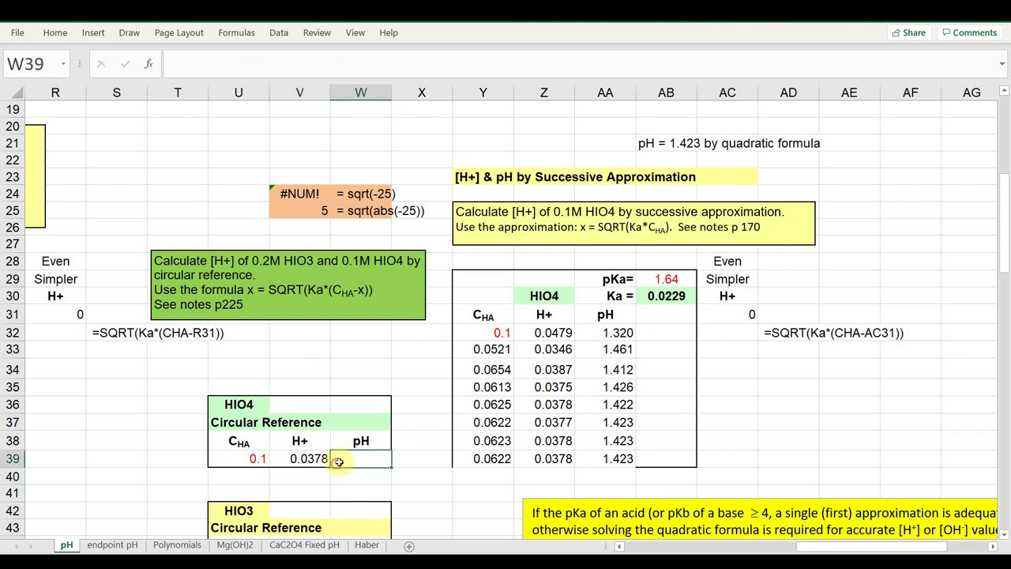
{"action": "type", "text": "=-log"}
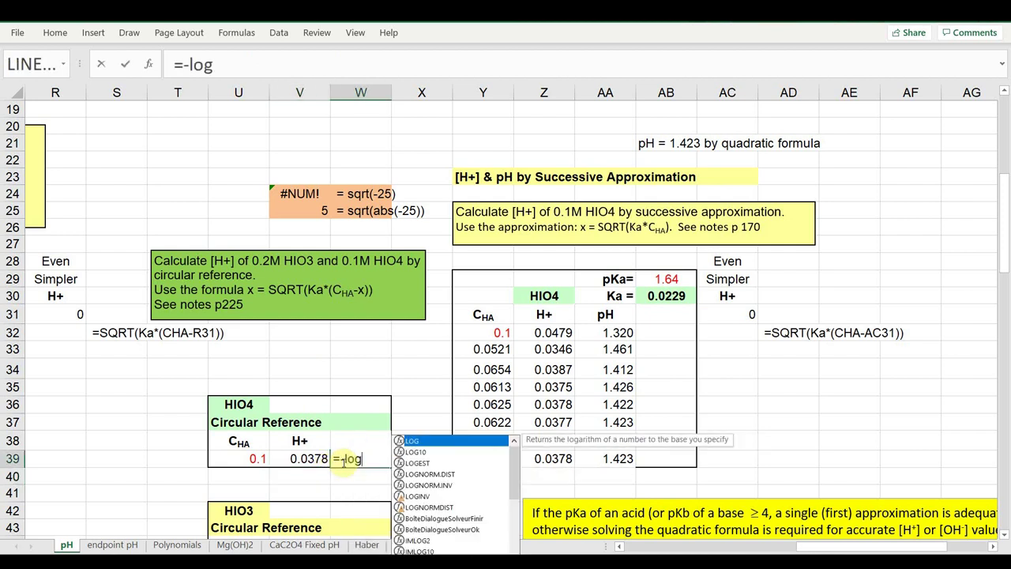
{"action": "key", "text": "Tab"}
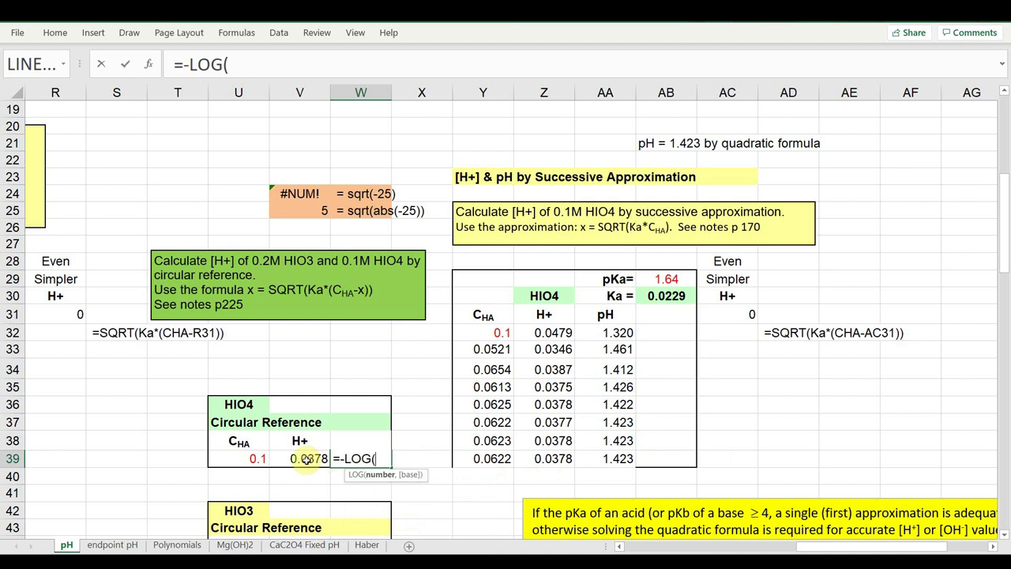
{"action": "left_click", "coordinate": [304, 458]}
{"action": "type", "text": ")"}
{"action": "key", "text": "Return"}
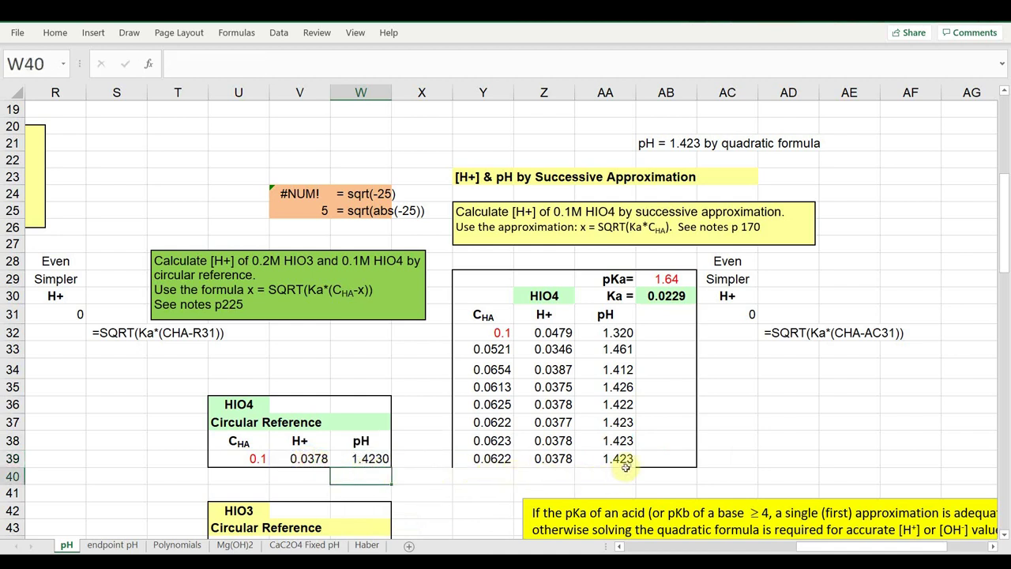
{"action": "left_click", "coordinate": [359, 462]}
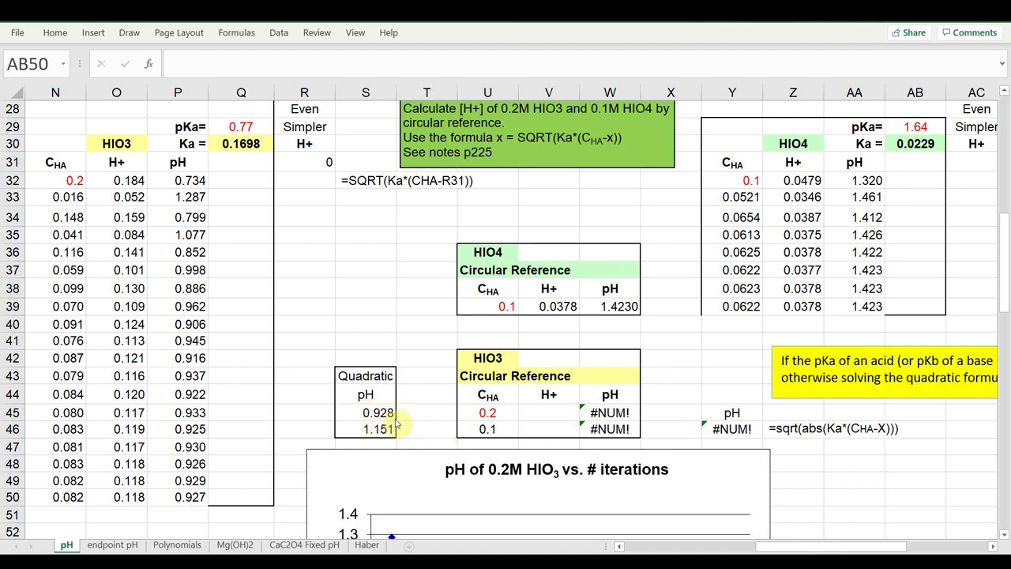
Calculate the 0.2 M HIO3 [H+] by circular reference in V45 with =SQRT(Q30*(.2-V45))
{"action": "left_click", "coordinate": [539, 410]}
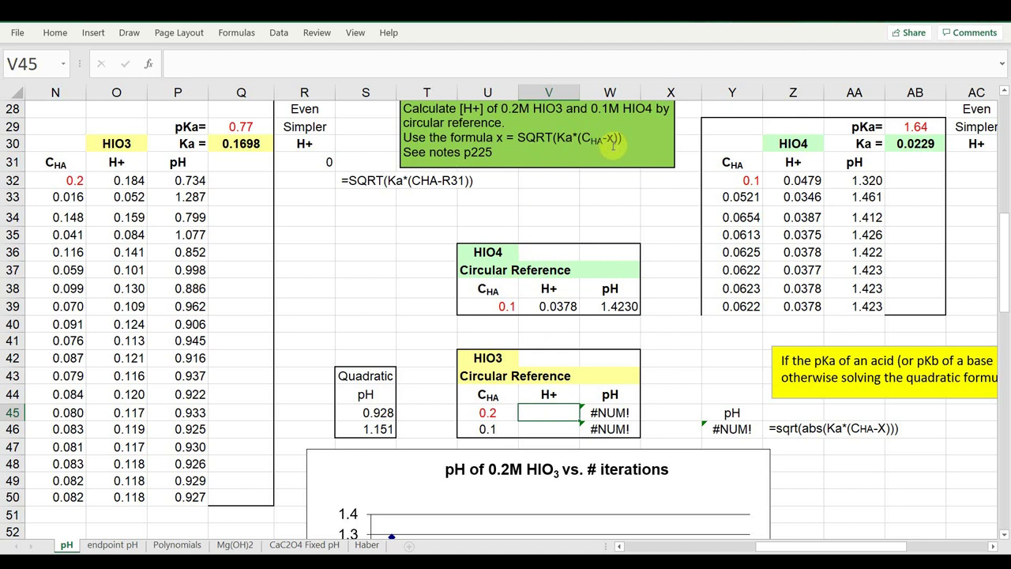
{"action": "type", "text": "=sqr"}
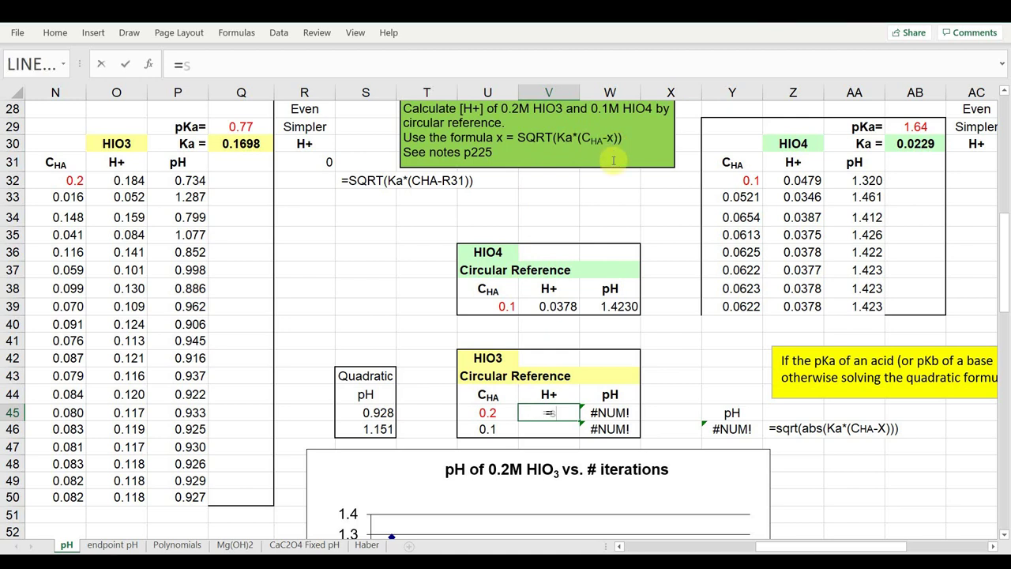
{"action": "key", "text": "Tab"}
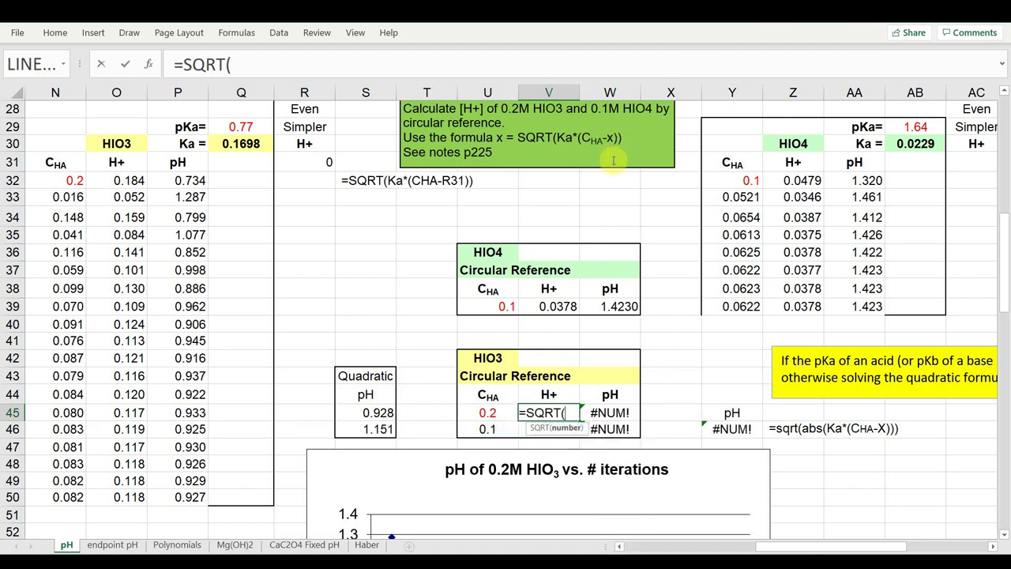
{"action": "left_click", "coordinate": [251, 144]}
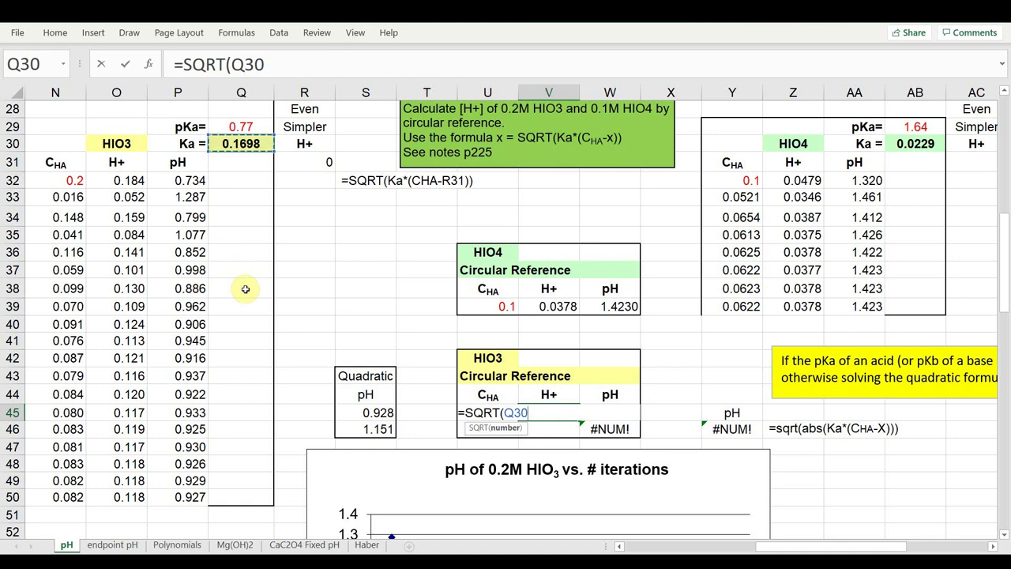
{"action": "type", "text": "*("}
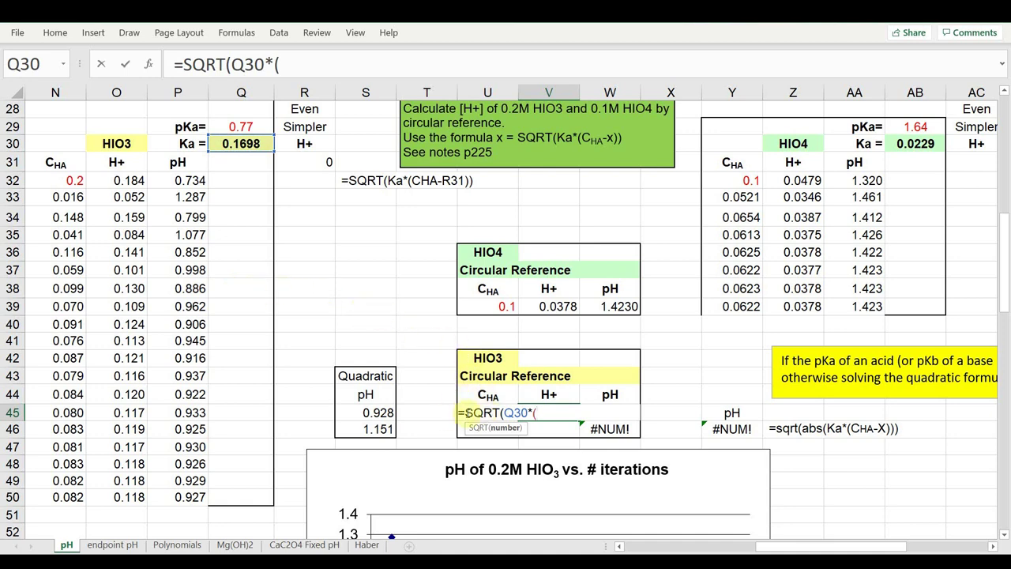
{"action": "type", "text": ".2-"}
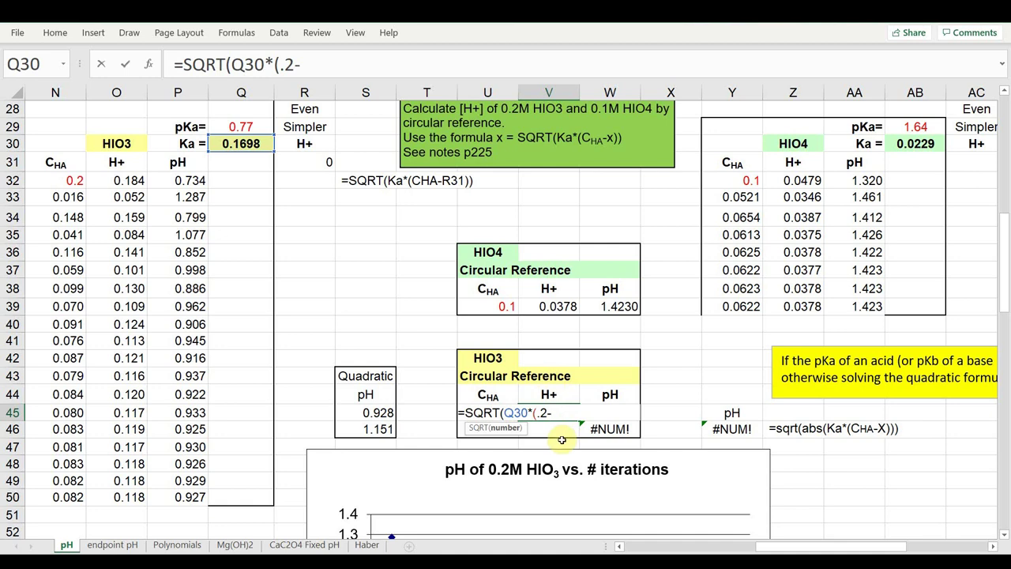
{"action": "type", "text": "v45))"}
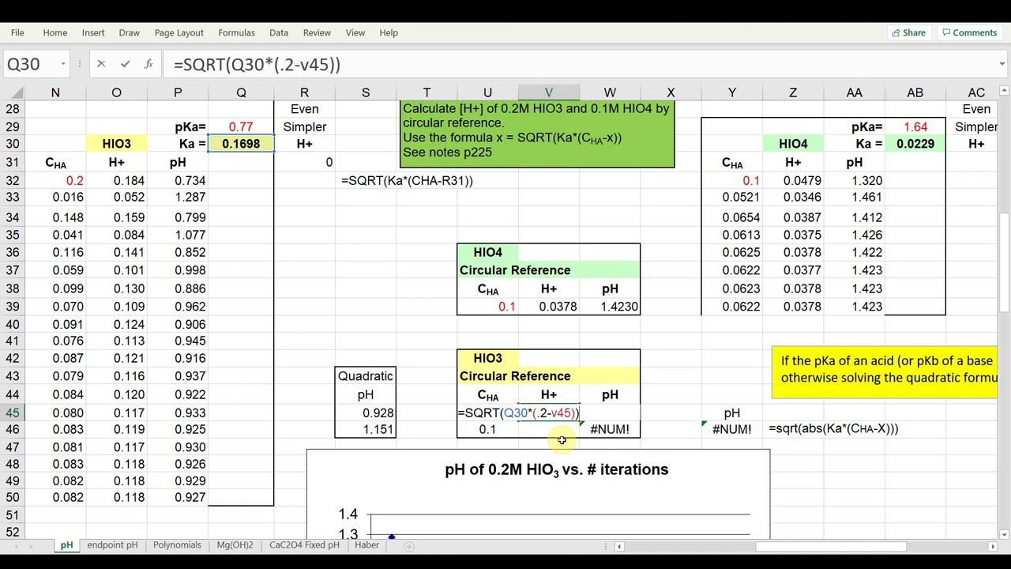
{"action": "key", "text": "Return"}
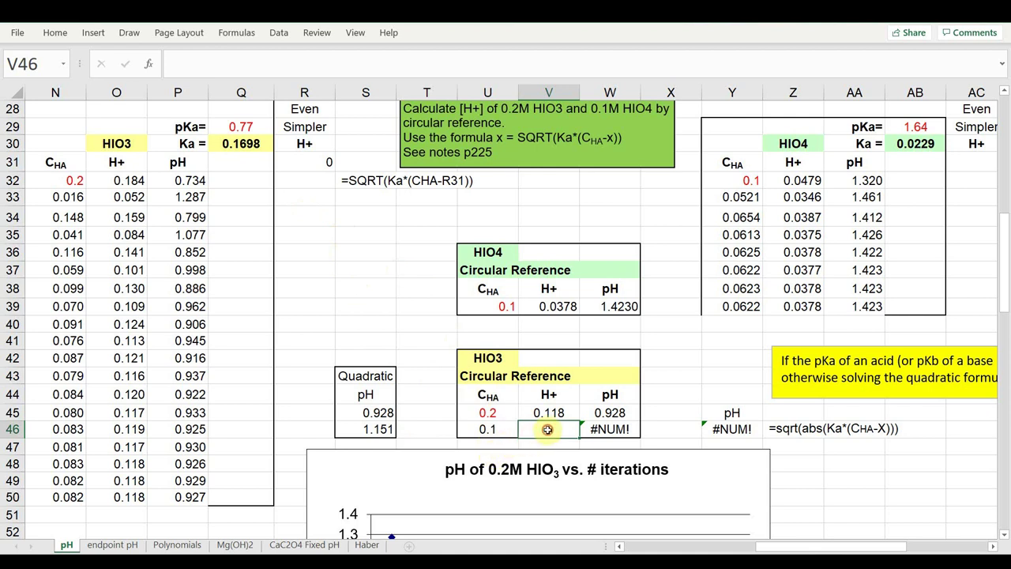
Try to calculate the 0.1 M HIO3 [H+] by circular reference in V46 with =SQRT(Q30*(.1-V46))
{"action": "type", "text": "="}
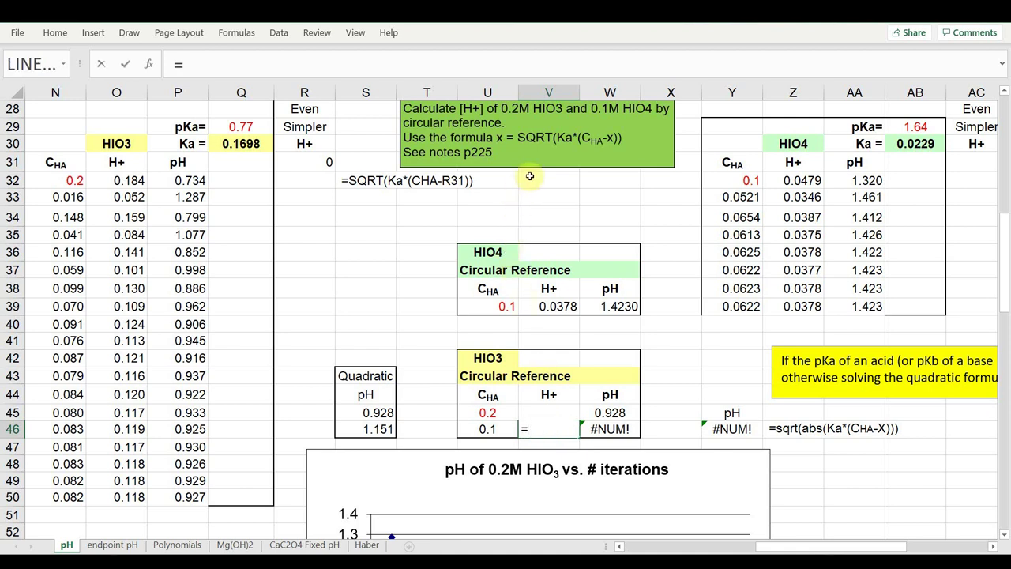
{"action": "type", "text": "sqr"}
{"action": "key", "text": "Tab"}
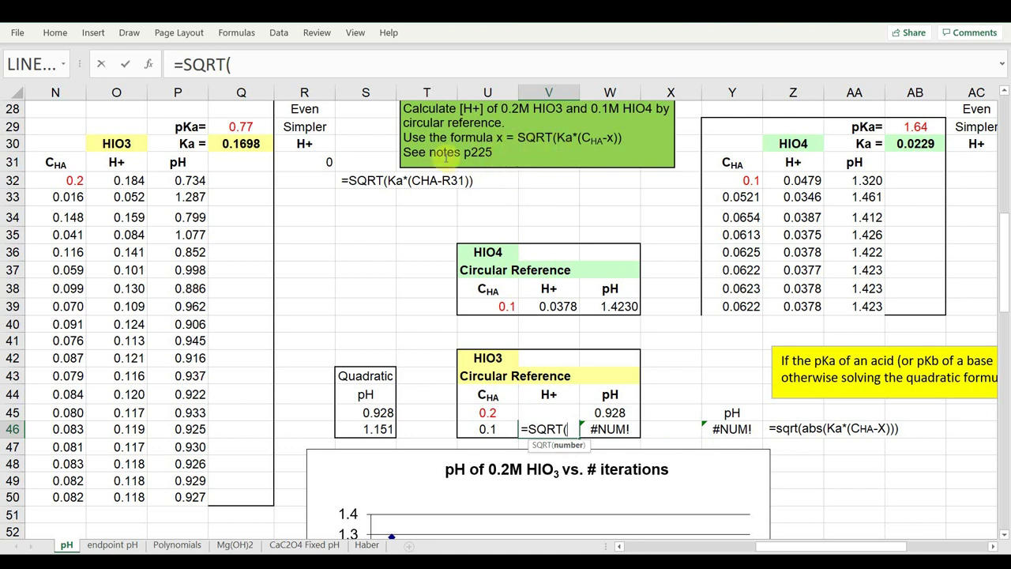
{"action": "left_click", "coordinate": [251, 145]}
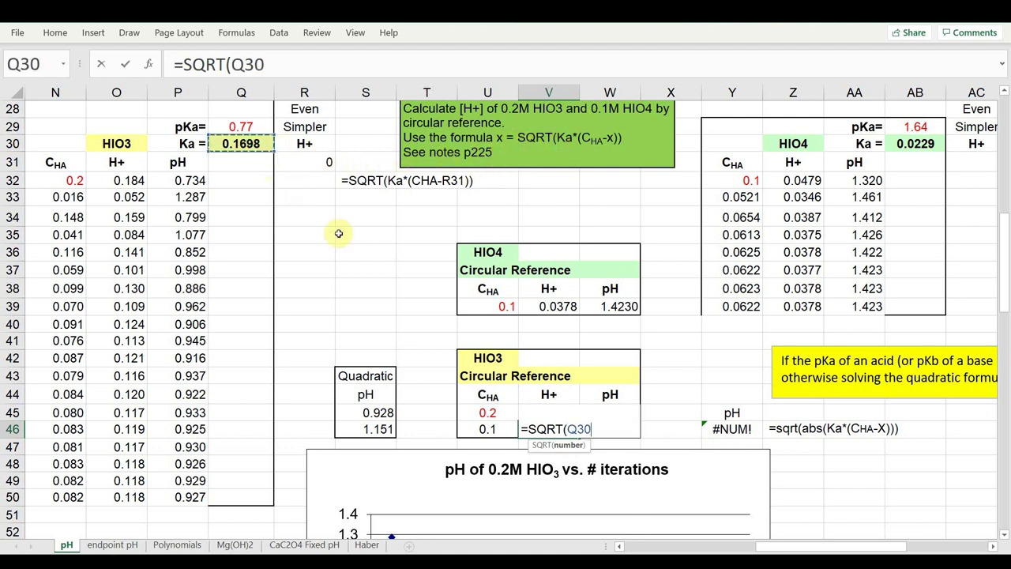
{"action": "type", "text": "*("}
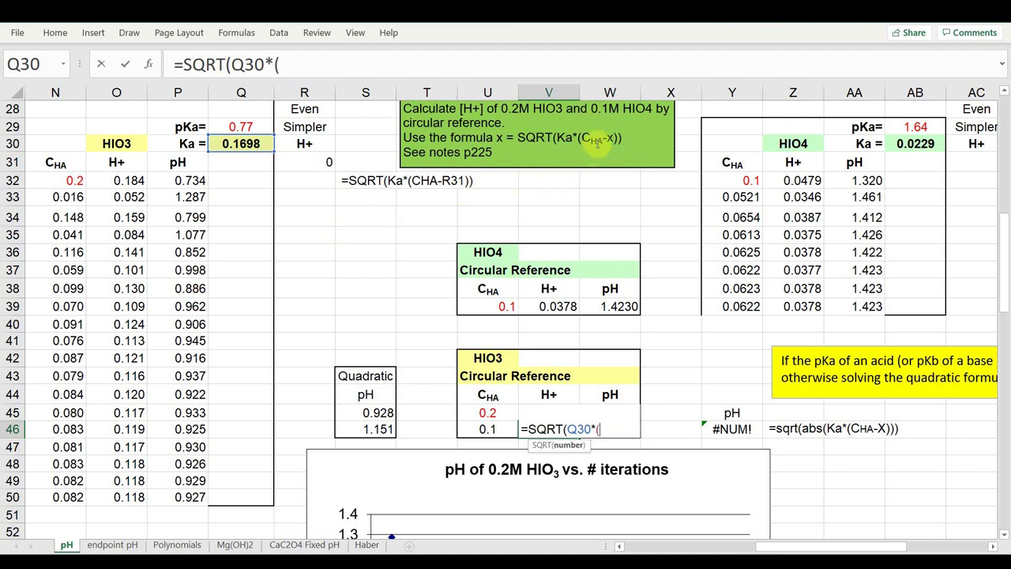
{"action": "type", "text": ".1 -"}
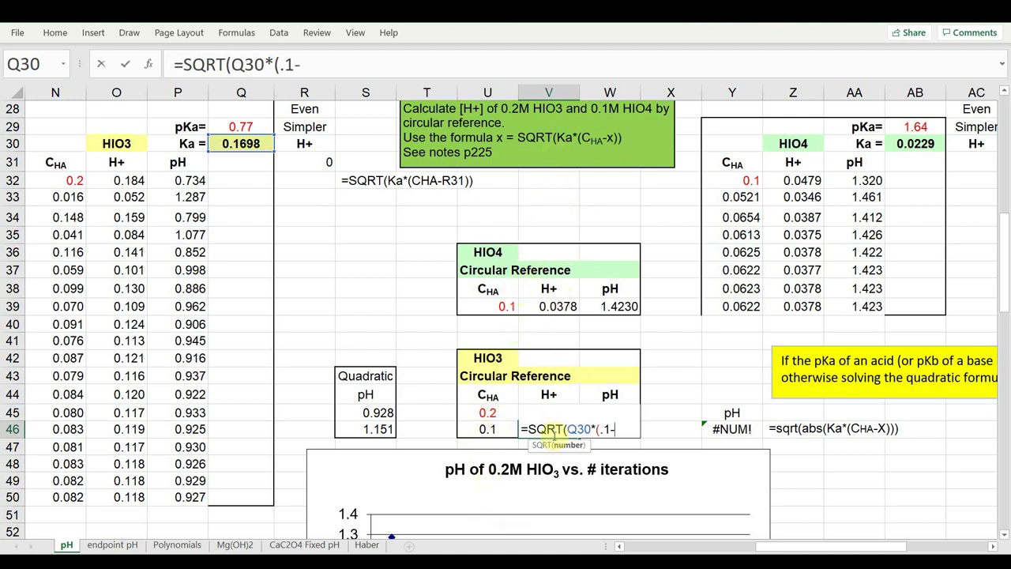
{"action": "type", "text": "v"}
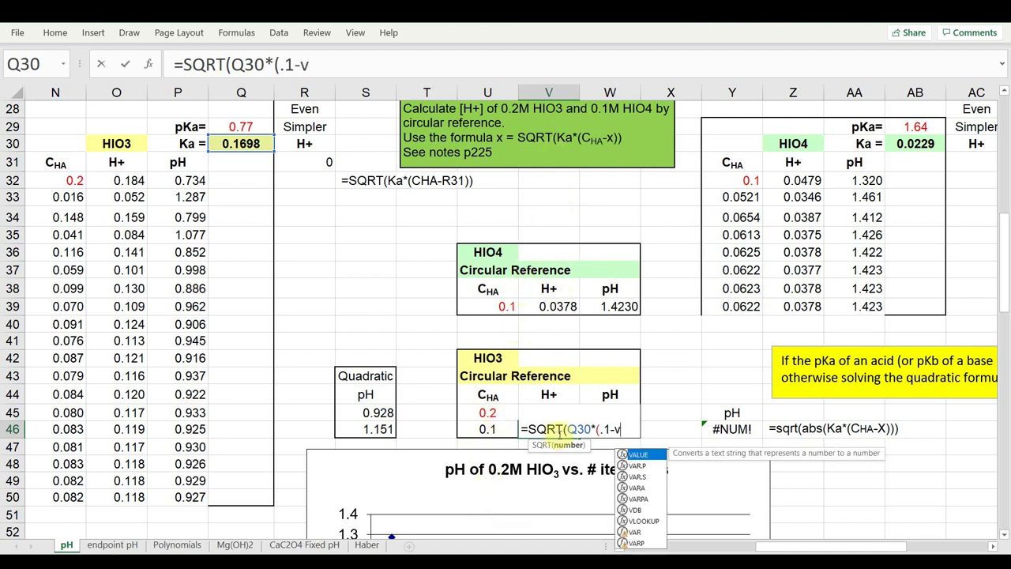
{"action": "type", "text": "46"}
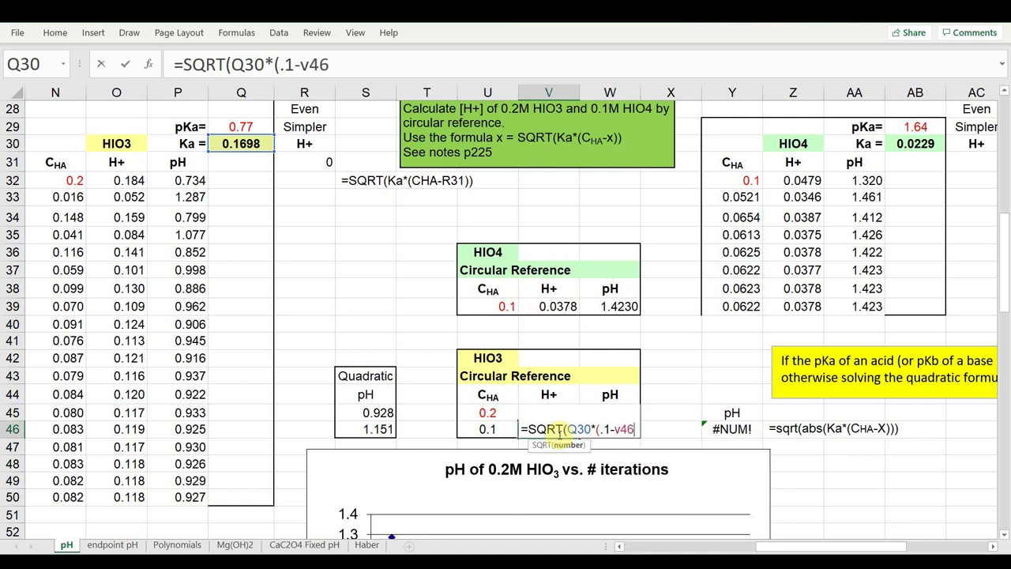
{"action": "type", "text": "))"}
{"action": "key", "text": "Return"}
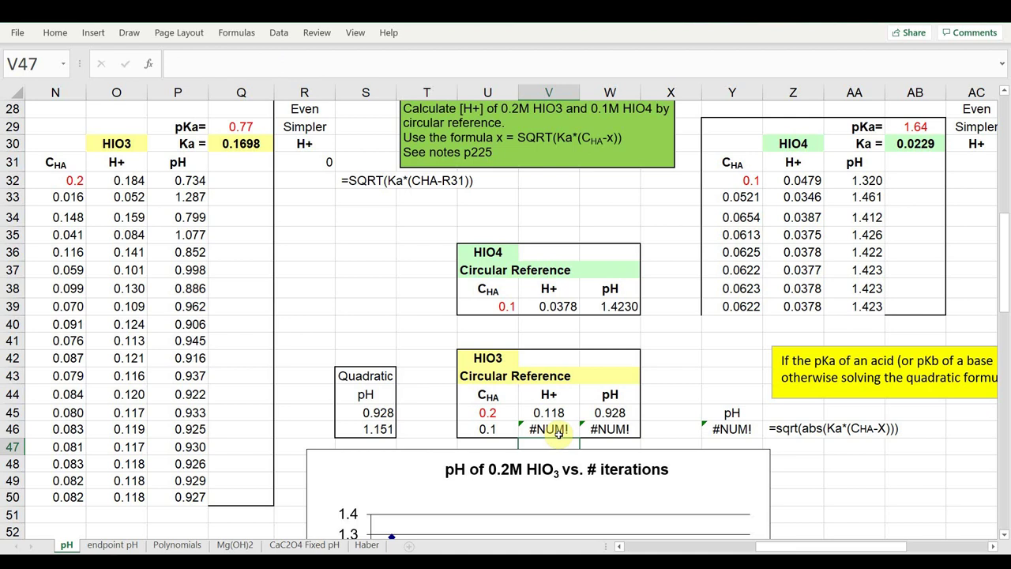
Replace the 0.1 M HIO3 [H+] formula in V46 with the absolute-value version =SQRT(ABS(Q30*(.1-V46)))
{"action": "left_click", "coordinate": [558, 432]}
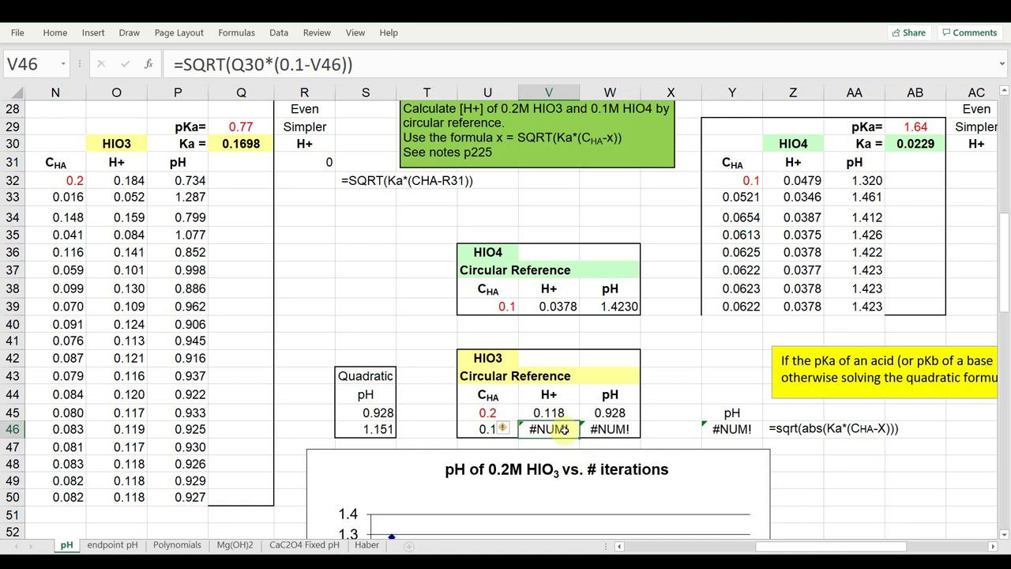
{"action": "key", "text": "Delete"}
{"action": "type", "text": "=s"}
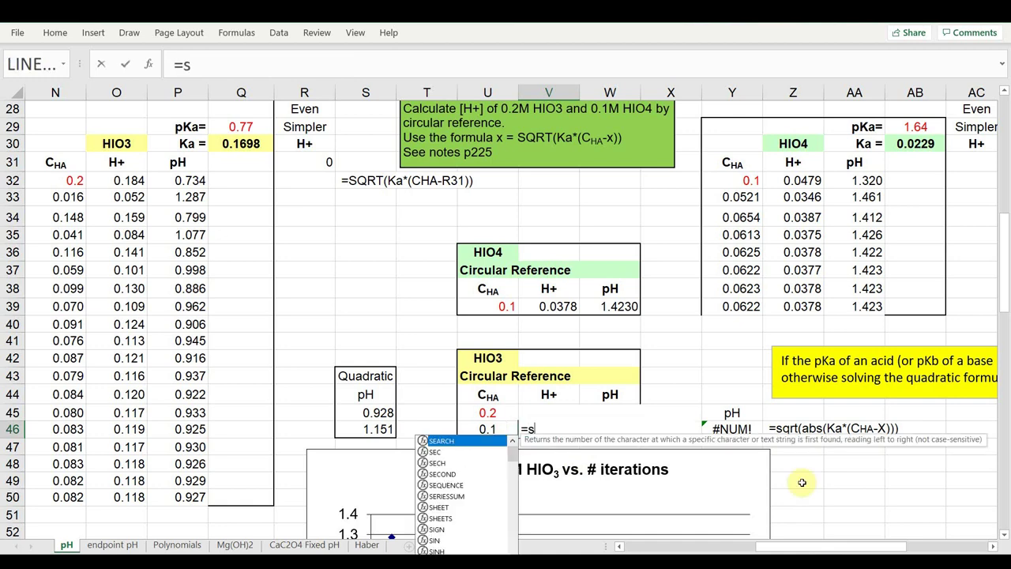
{"action": "type", "text": "qr"}
{"action": "key", "text": "Tab"}
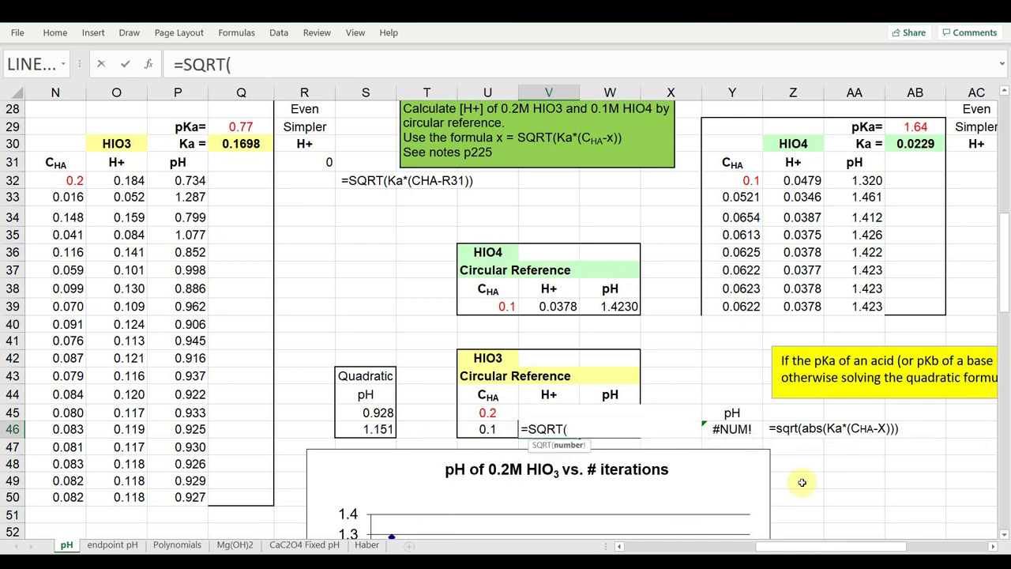
{"action": "type", "text": "abs"}
{"action": "key", "text": "Tab"}
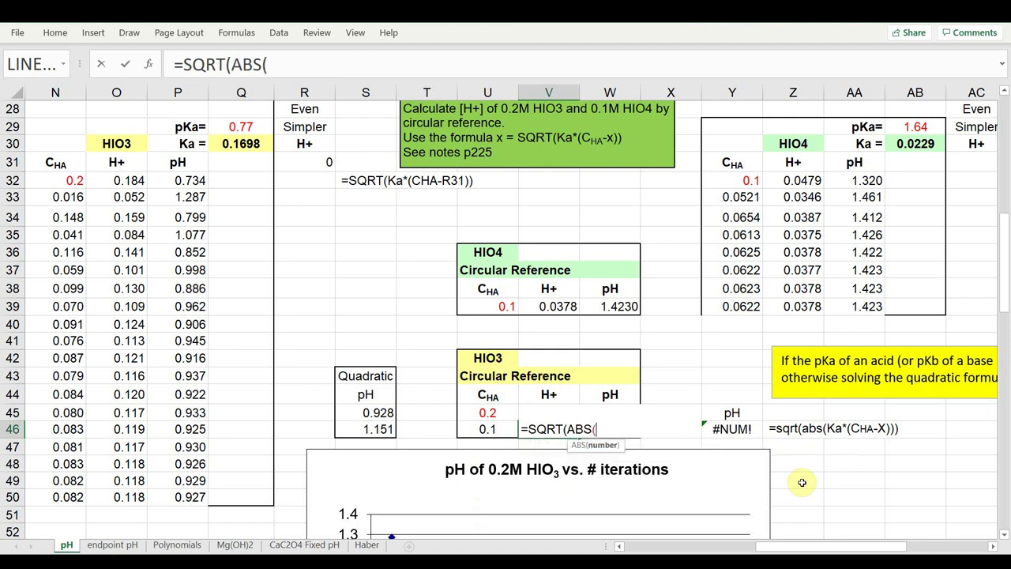
{"action": "left_click", "coordinate": [250, 150]}
{"action": "type", "text": "*("}
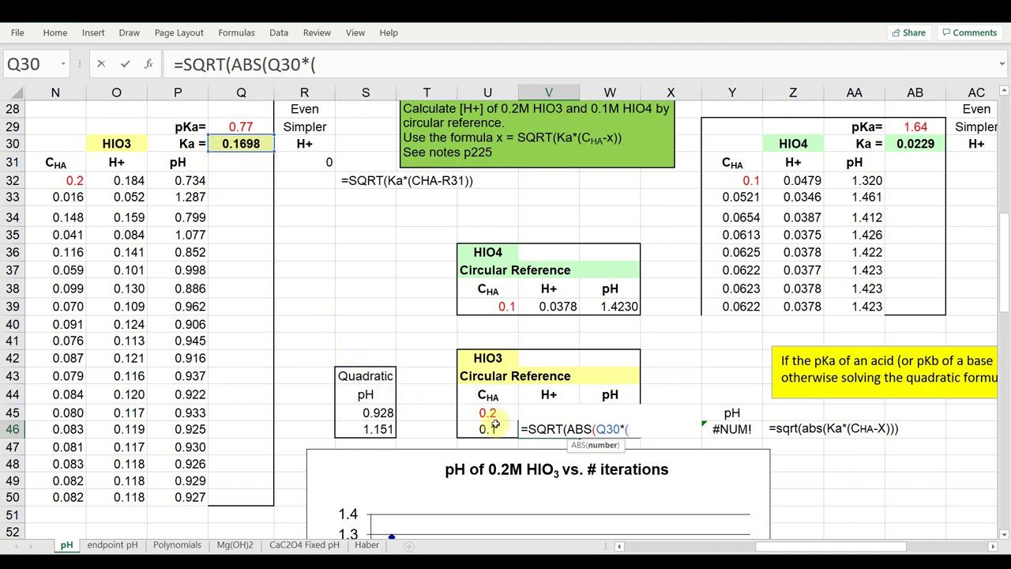
{"action": "type", "text": ".1-"}
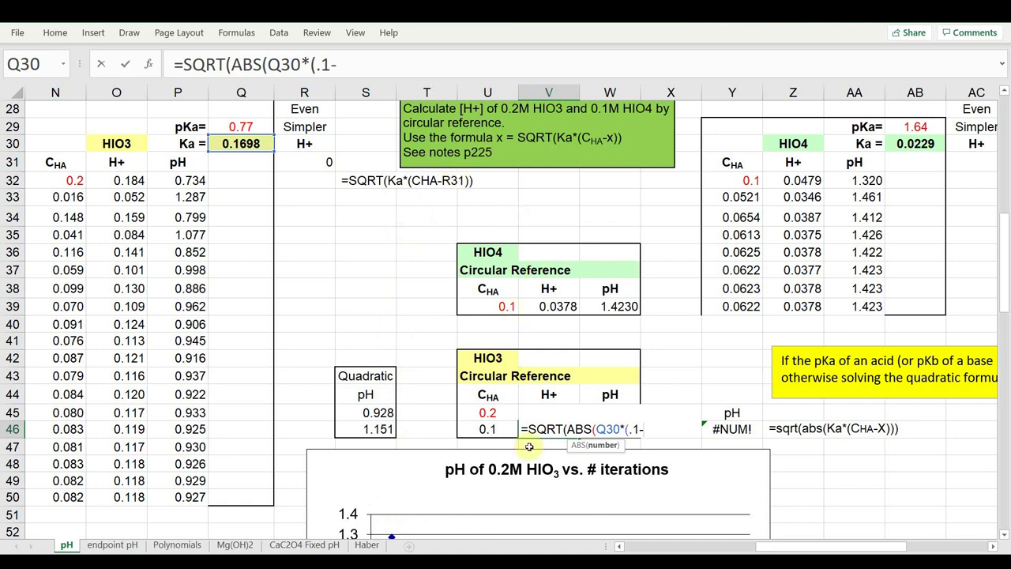
{"action": "type", "text": "v46"}
{"action": "type", "text": ")))"}
{"action": "key", "text": "Return"}
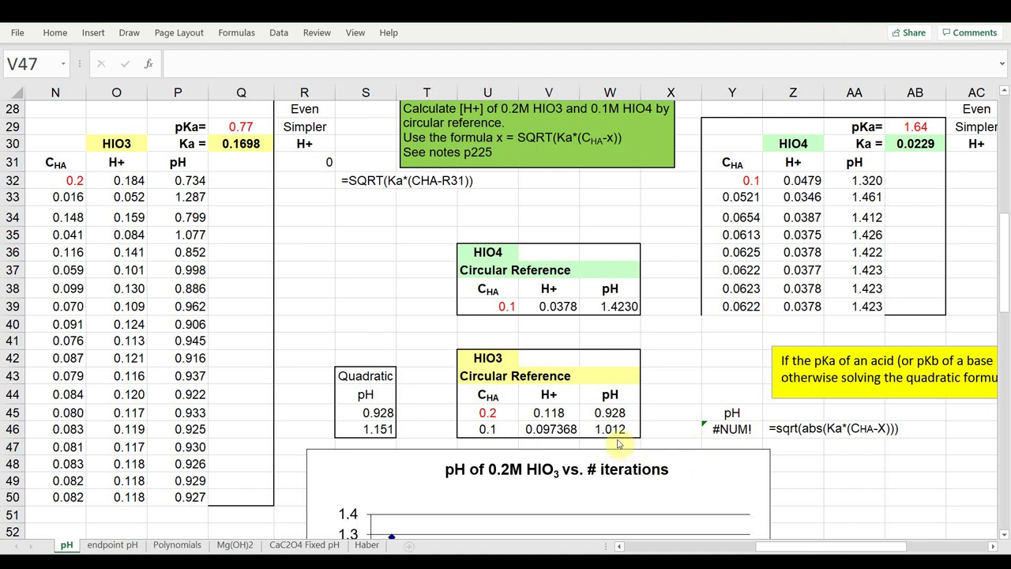
Raise the maximum iterations for iterative calculation to 10,000 in Excel's formula options
{"action": "left_click", "coordinate": [17, 36]}
{"action": "key", "text": "Escape"}
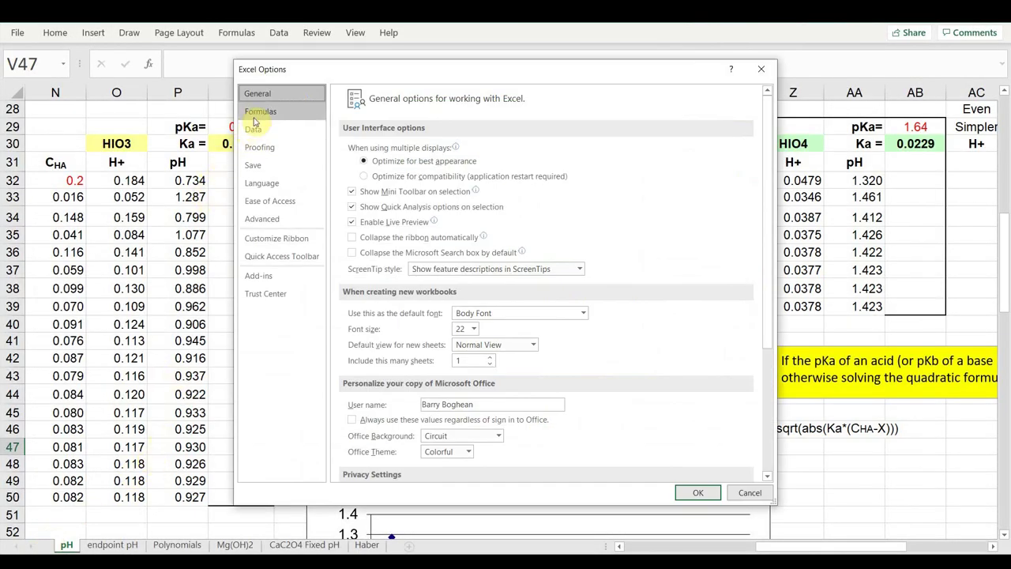
{"action": "left_click", "coordinate": [260, 113]}
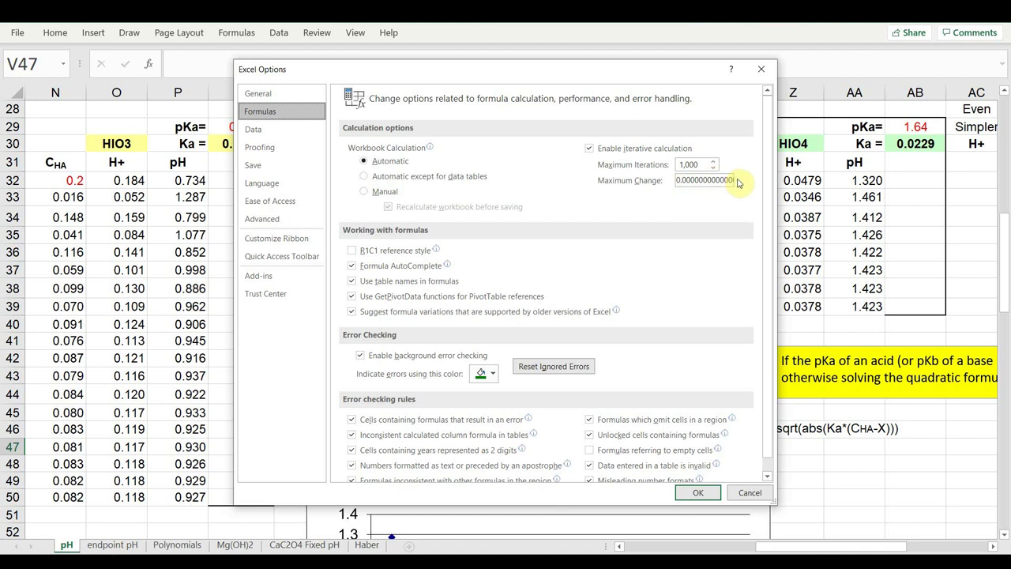
{"action": "left_click", "coordinate": [700, 164]}
{"action": "type", "text": "0"}
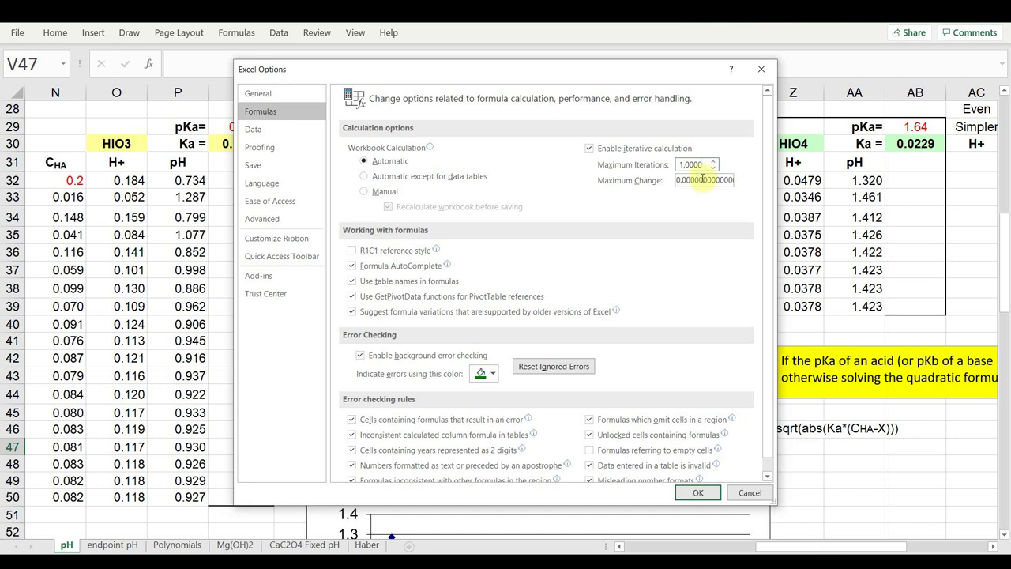
{"action": "left_click", "coordinate": [694, 492]}
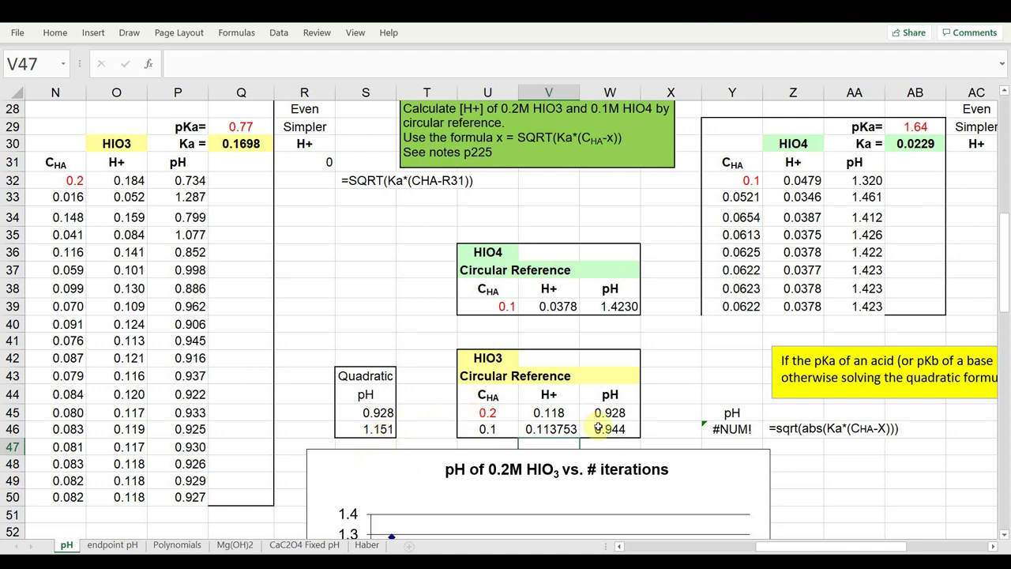
Set the maximum iterations for iterative calculation to the allowed limit of 32767 in Excel's formula options
{"action": "left_click", "coordinate": [18, 33]}
{"action": "left_click", "coordinate": [31, 545]}
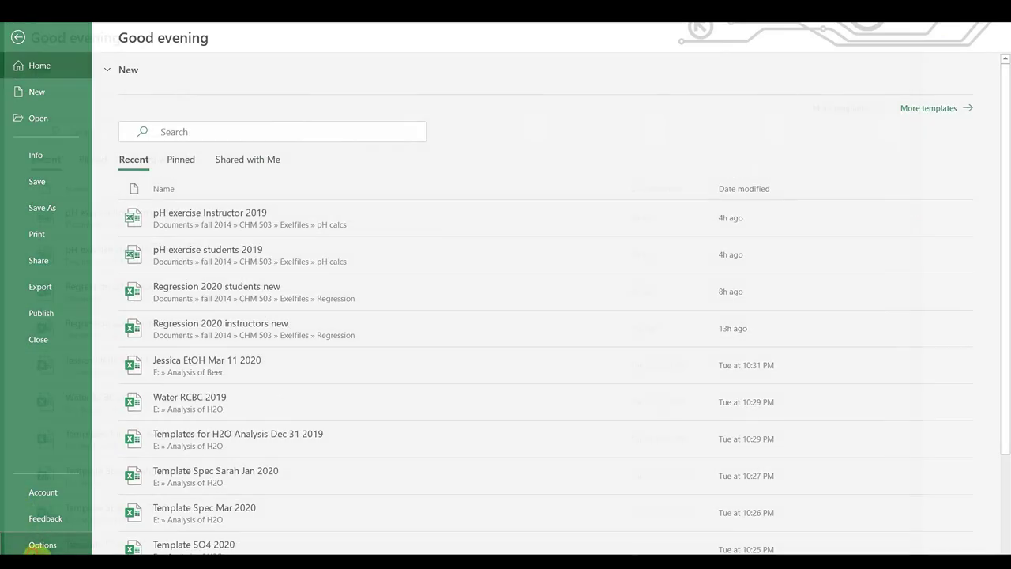
{"action": "left_click", "coordinate": [278, 113]}
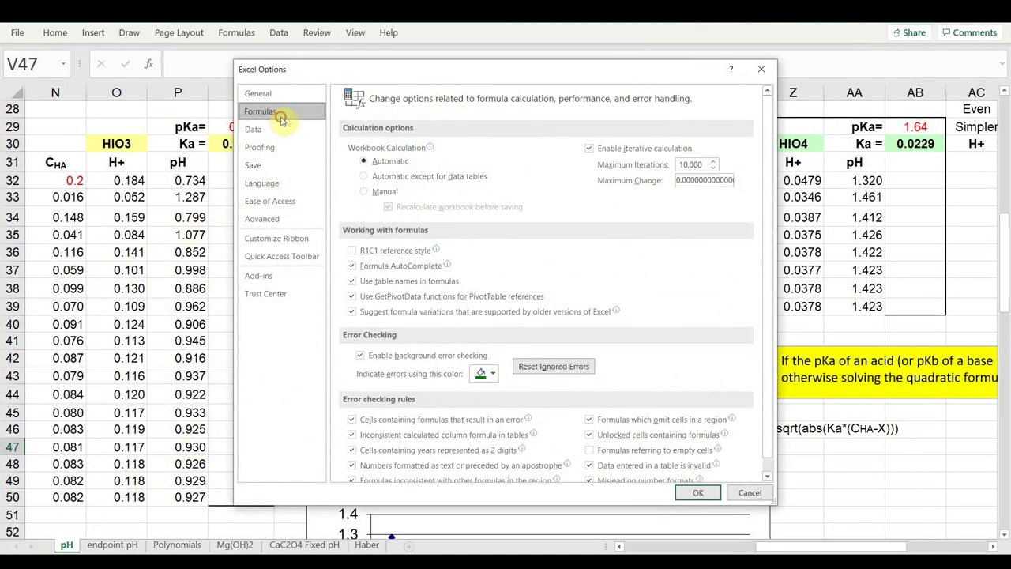
{"action": "left_click", "coordinate": [692, 163]}
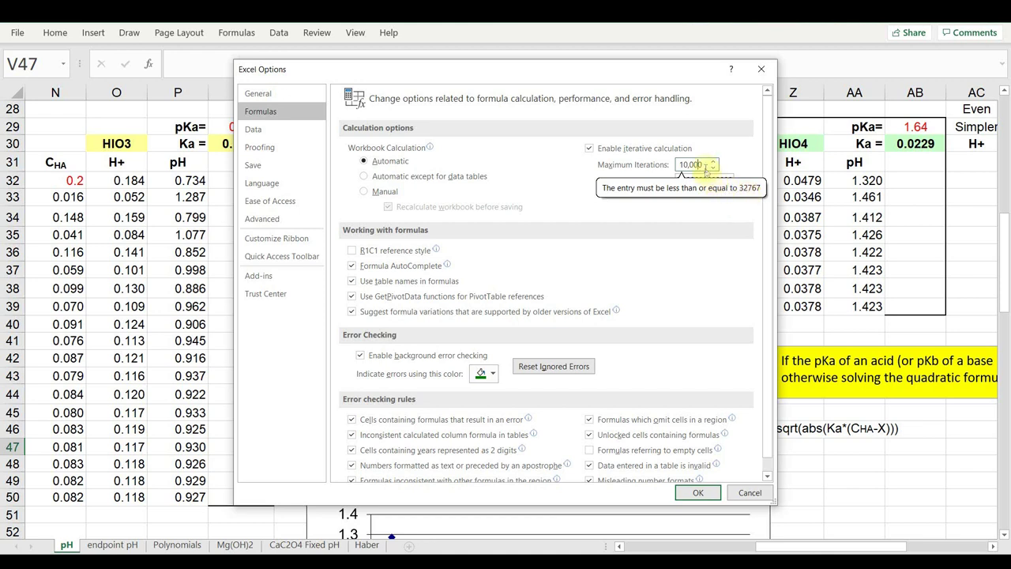
{"action": "left_click_drag", "start_coordinate": [702, 164], "coordinate": [673, 164]}
{"action": "type", "text": "32767"}
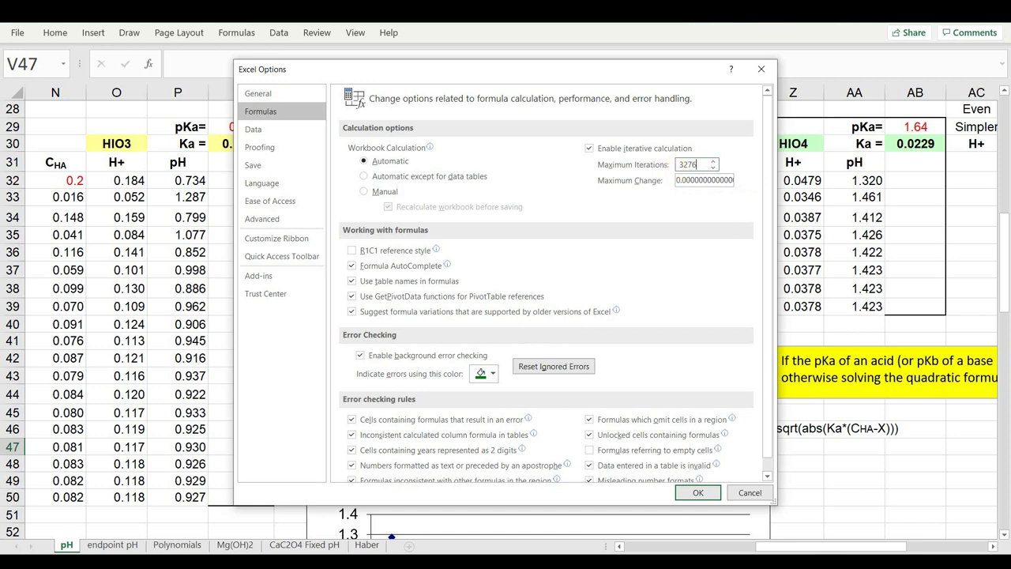
{"action": "left_click", "coordinate": [699, 492]}
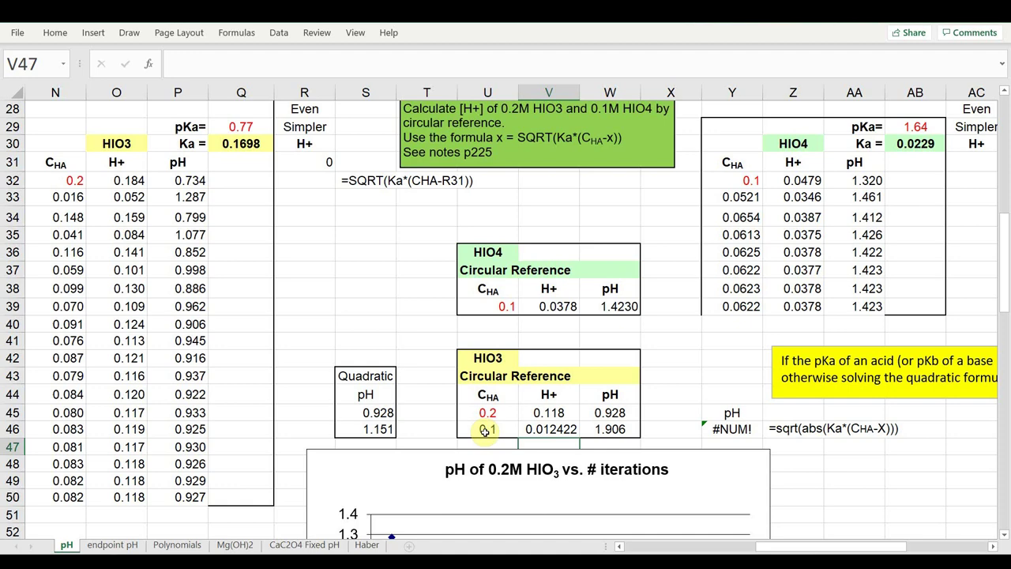
Recalculate the worksheet to run the 0.1 M HIO3 circular reference through another round of iterations
{"action": "scroll", "coordinate": [485, 430], "scroll_direction": "down", "scroll_amount": 2}
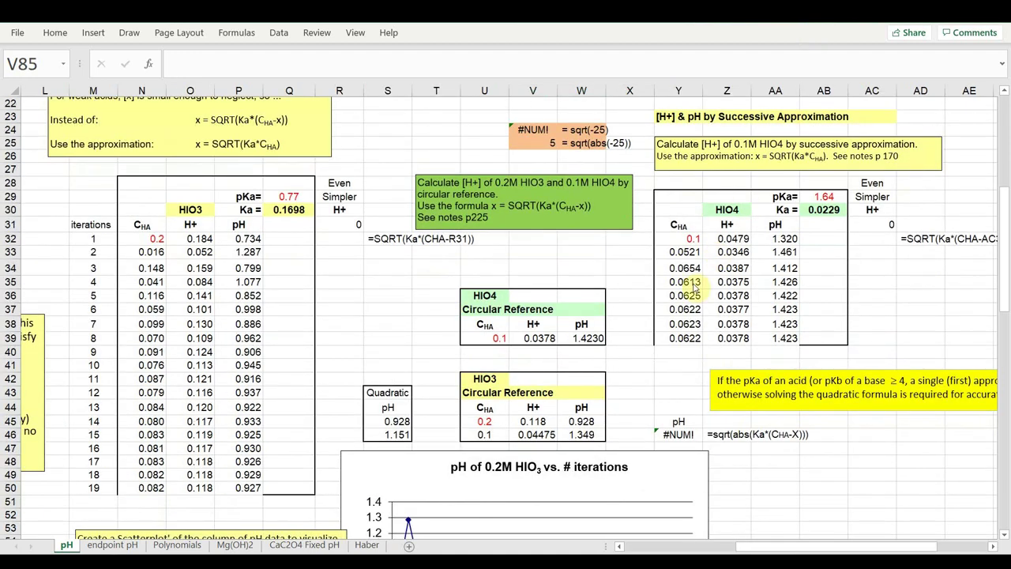
{"action": "key", "text": "F9"}
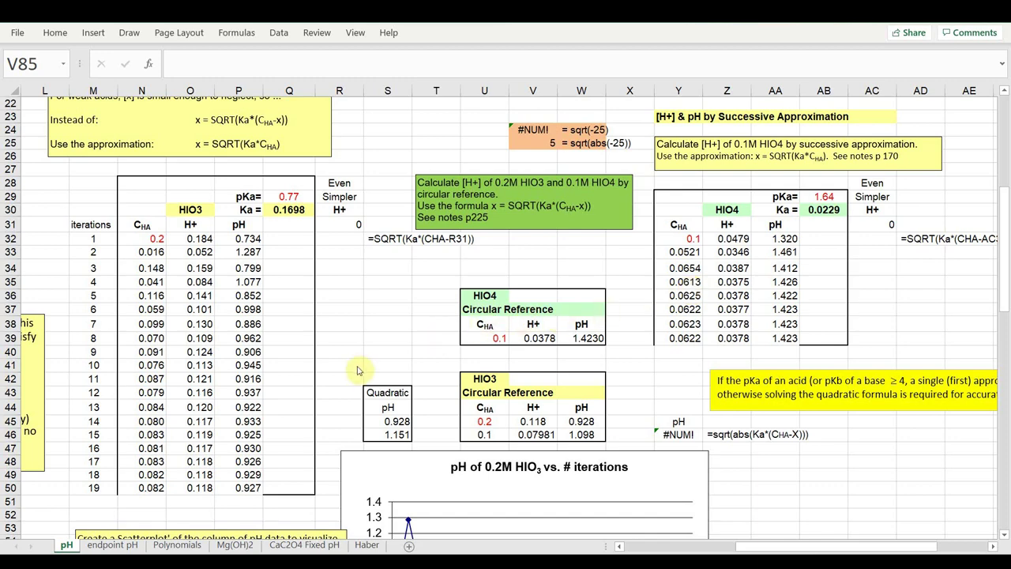
{"action": "scroll", "coordinate": [357, 370], "scroll_direction": "down", "scroll_amount": 15}
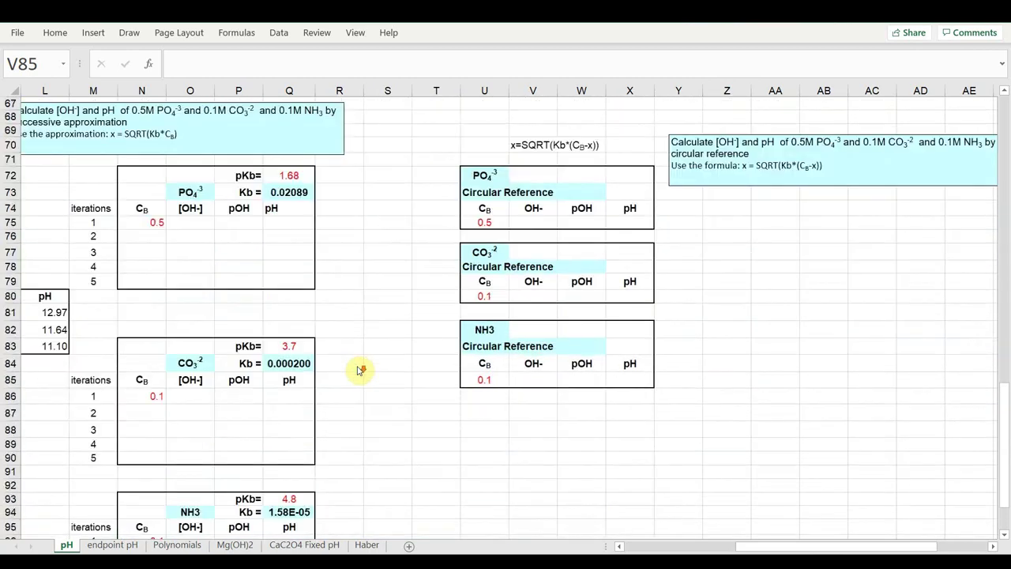
{"action": "scroll", "coordinate": [357, 370], "scroll_direction": "down", "scroll_amount": 2}
{"action": "scroll", "coordinate": [345, 287], "scroll_direction": "up", "scroll_amount": 1}
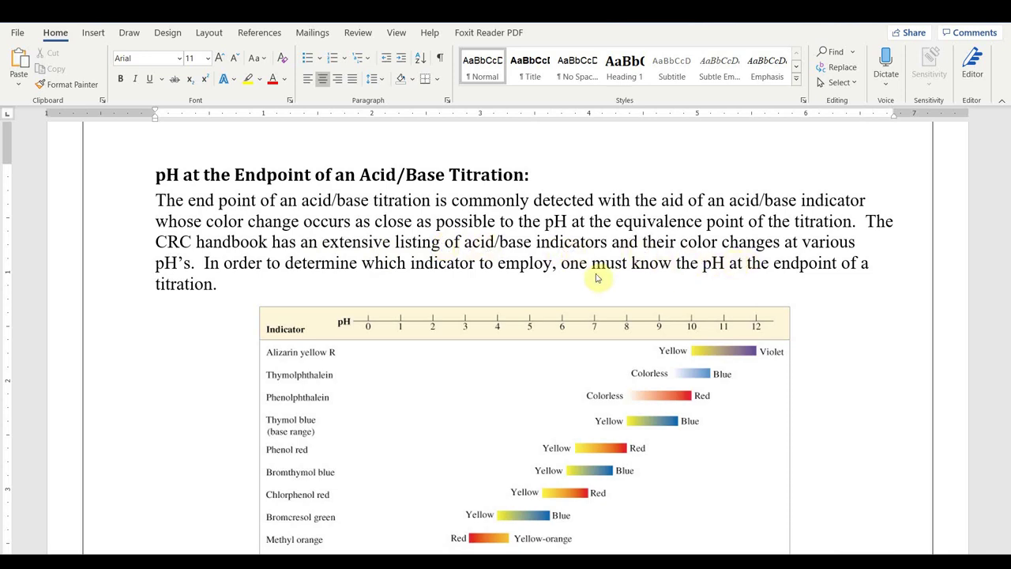
In the Word notes on pH at the titration endpoint, review the indicator chart, titration diagrams and the worked CH3COOH with NaOH example
{"action": "scroll", "coordinate": [597, 277], "scroll_direction": "down", "scroll_amount": 2}
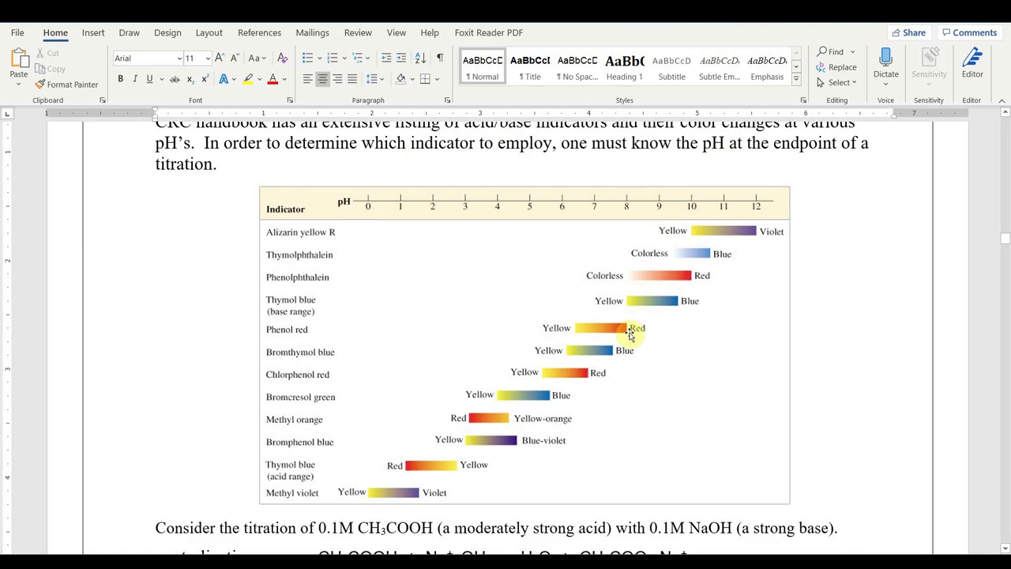
{"action": "scroll", "coordinate": [630, 336], "scroll_direction": "down", "scroll_amount": 8}
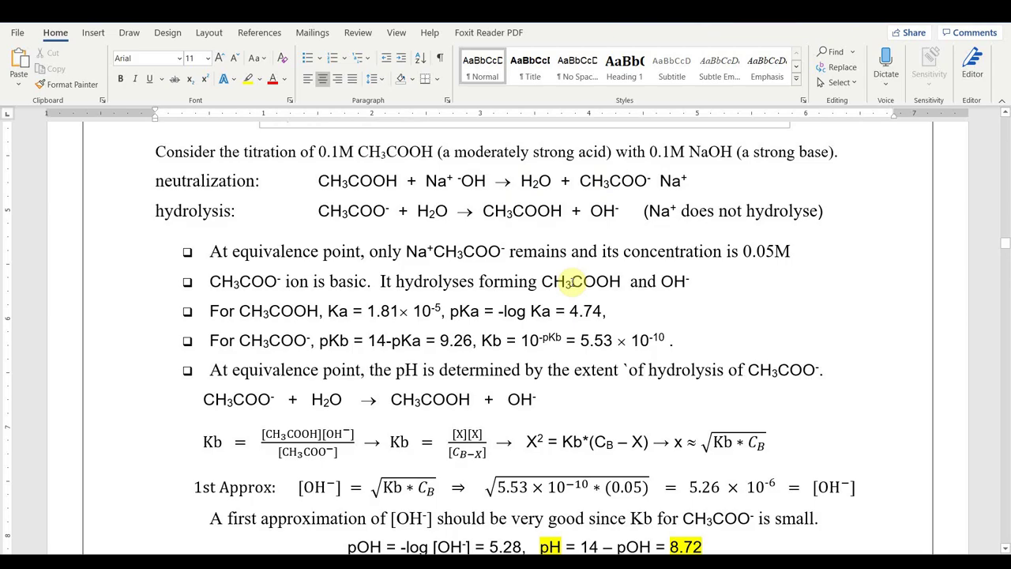
{"action": "scroll", "coordinate": [572, 282], "scroll_direction": "down", "scroll_amount": 10}
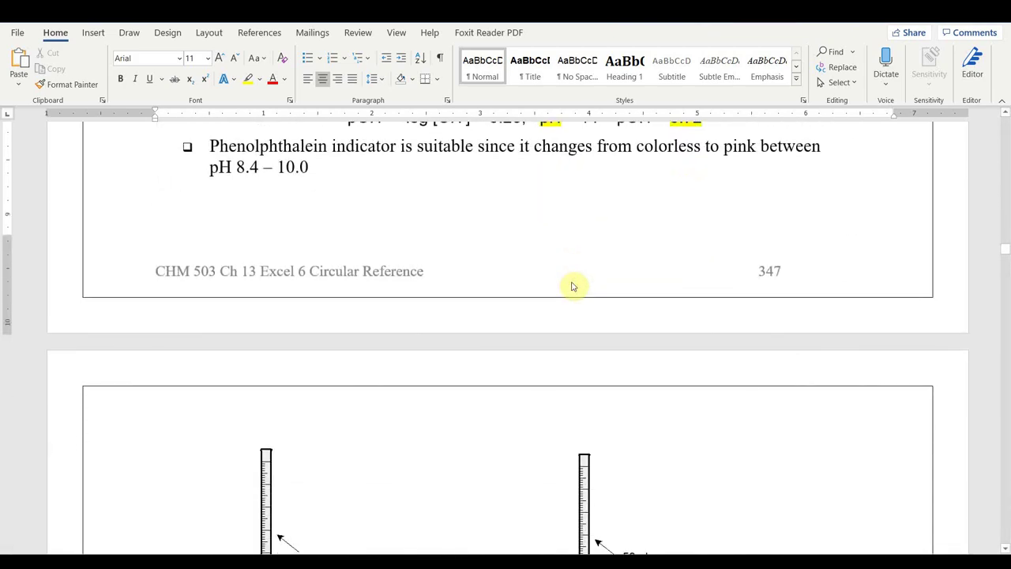
{"action": "scroll", "coordinate": [572, 282], "scroll_direction": "down", "scroll_amount": 3}
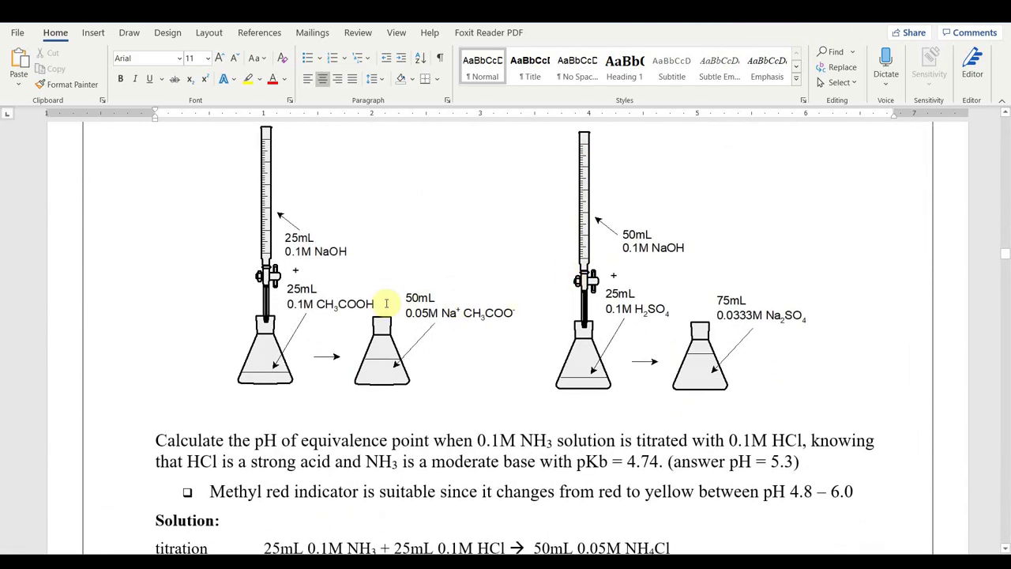
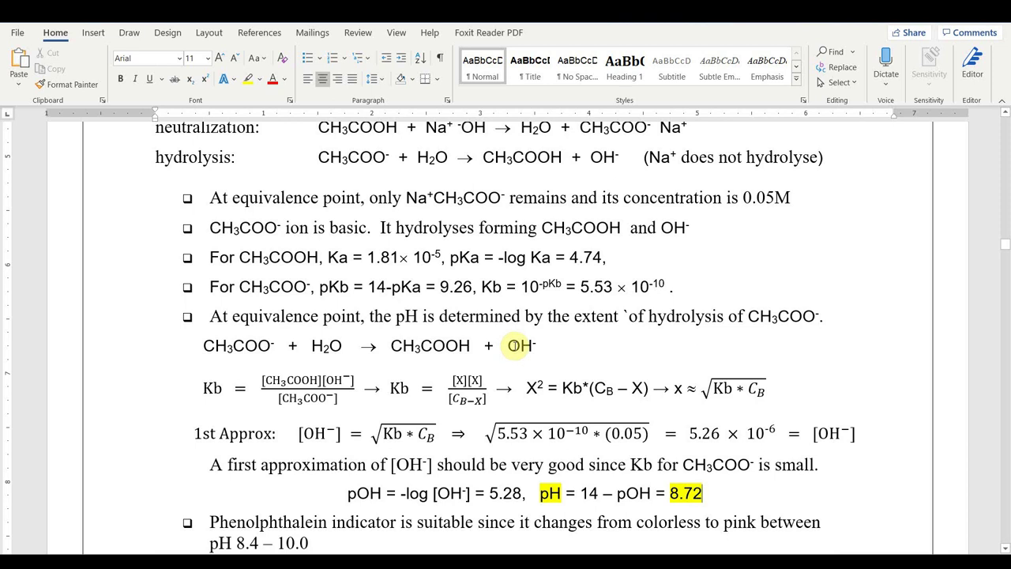
{"action": "left_click", "coordinate": [216, 402]}
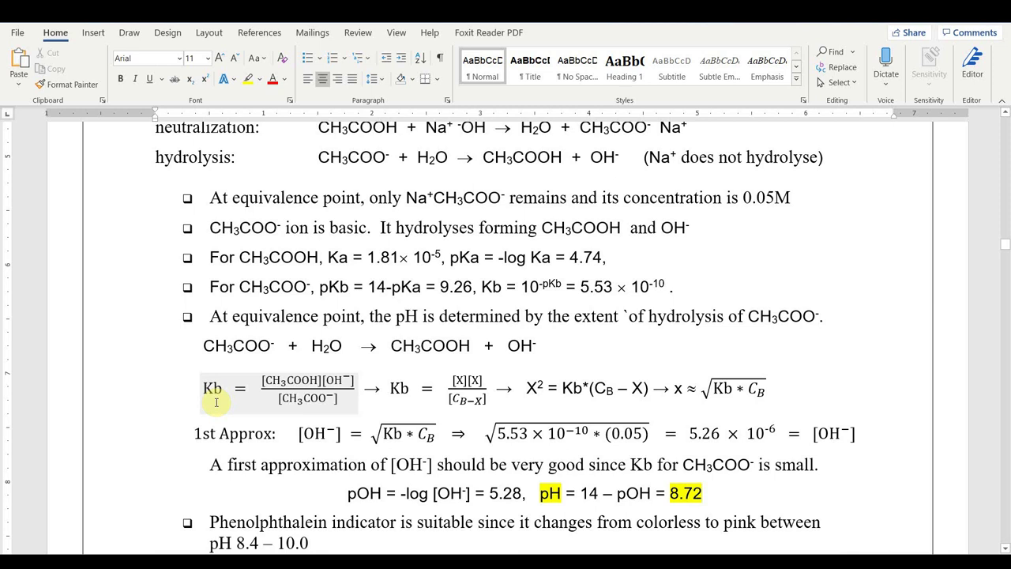
{"action": "left_click", "coordinate": [233, 354]}
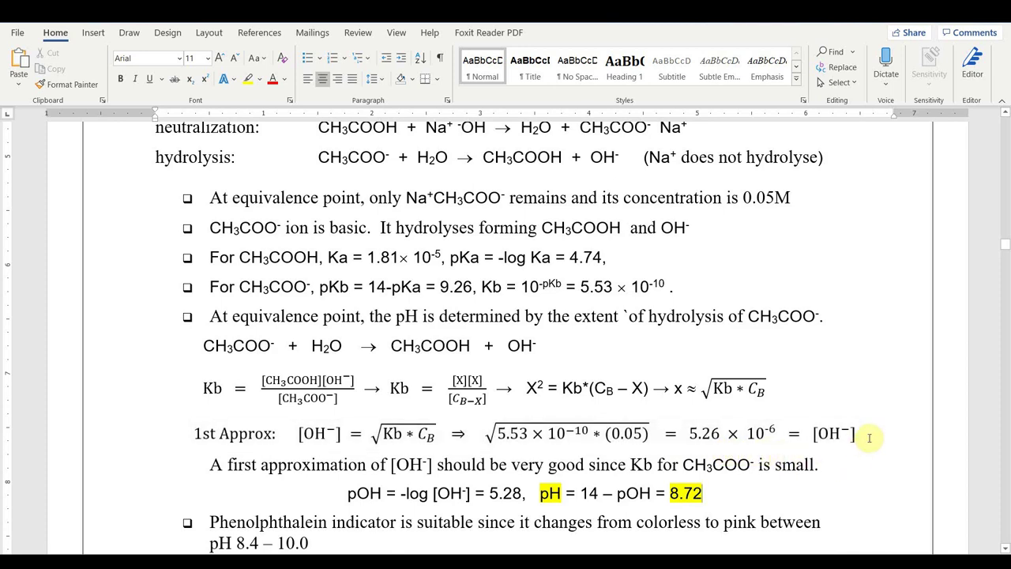
{"action": "scroll", "coordinate": [460, 455], "scroll_direction": "down", "scroll_amount": 1}
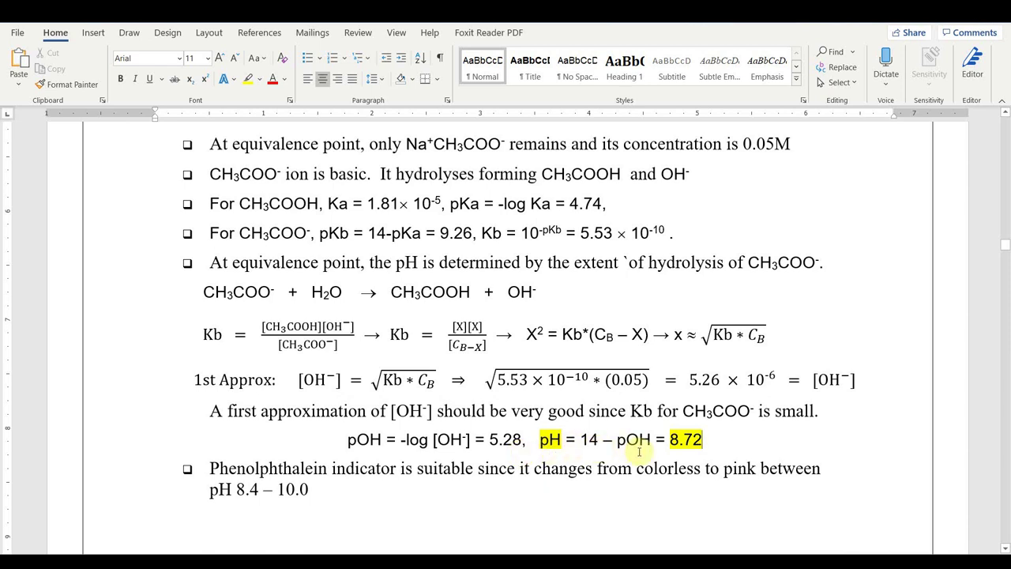
{"action": "left_click", "coordinate": [711, 434]}
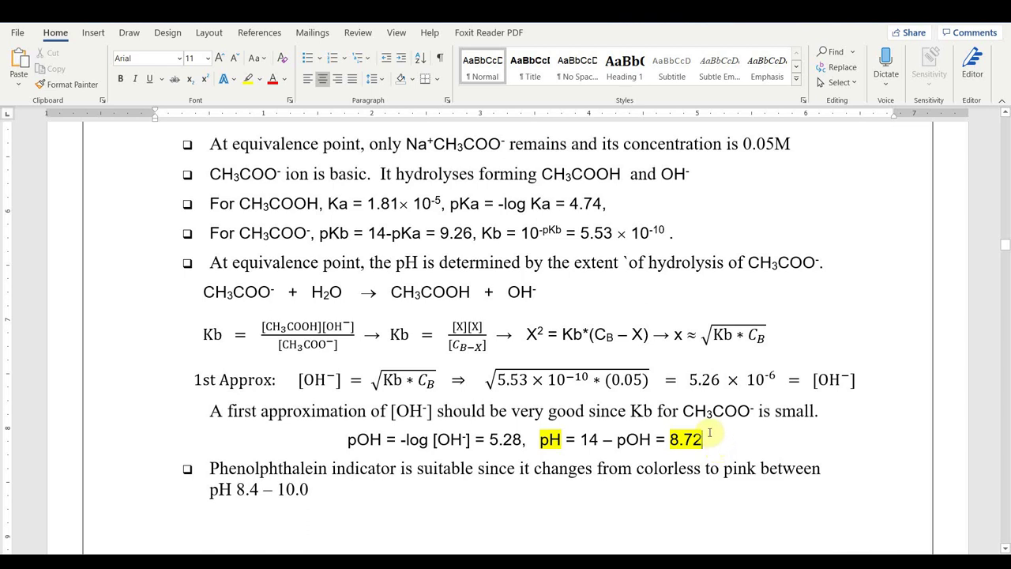
{"action": "scroll", "coordinate": [708, 432], "scroll_direction": "up", "scroll_amount": 12}
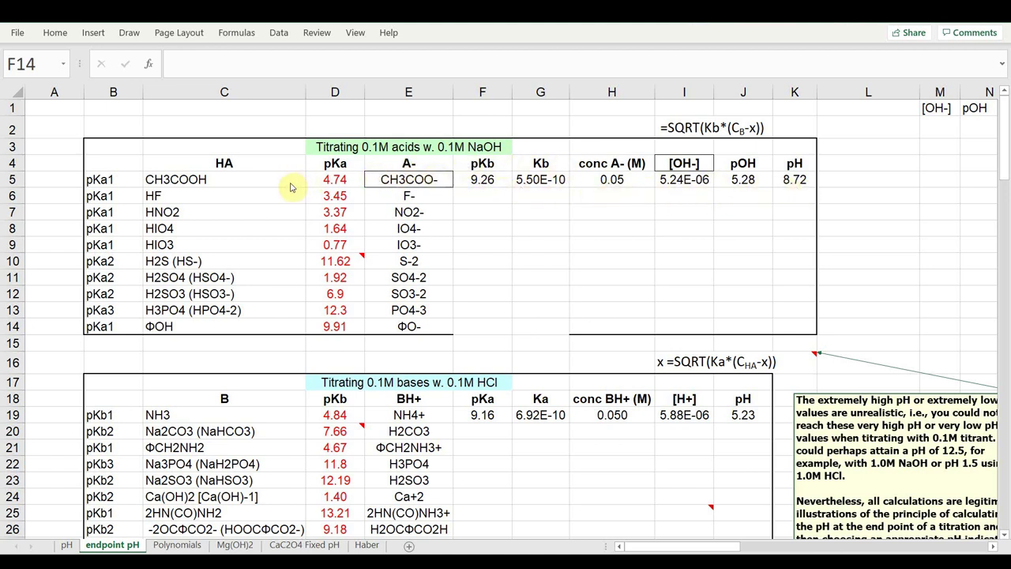
On Excel's endpoint pH sheet, calculate the pKb of F- in F6 from the pKa of HF with =14-D6
{"action": "left_click", "coordinate": [197, 198]}
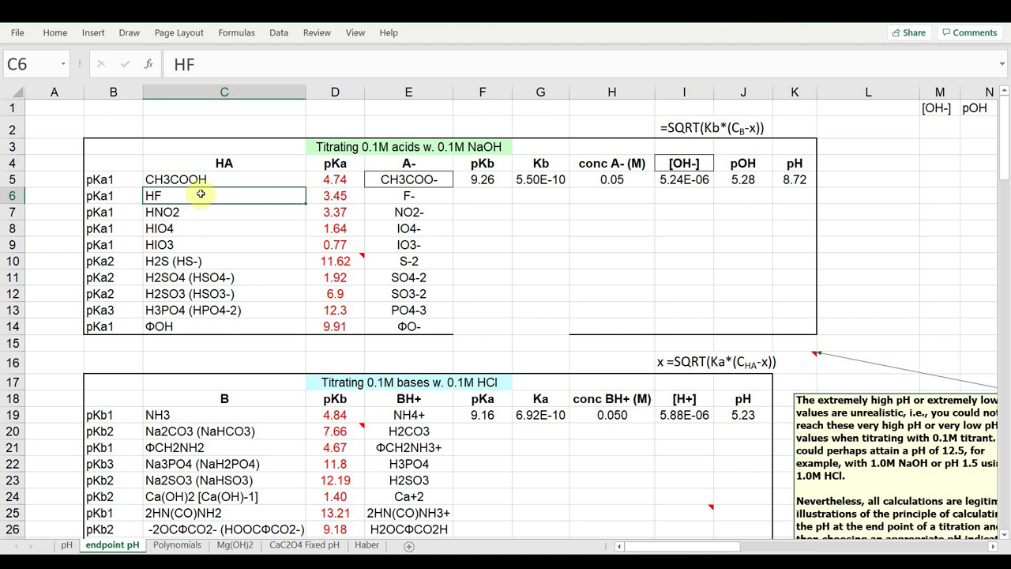
{"action": "left_click", "coordinate": [353, 194]}
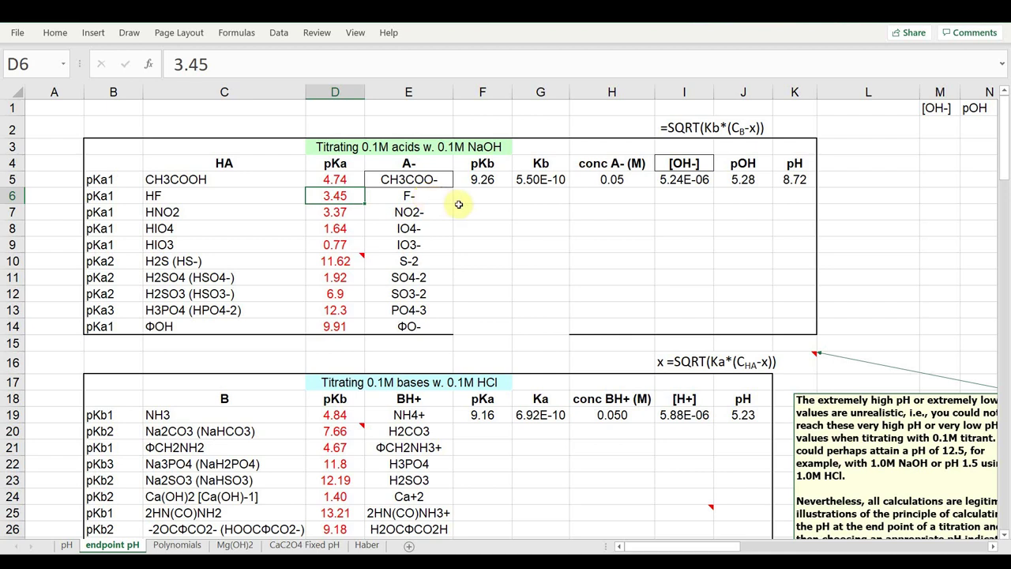
{"action": "left_click", "coordinate": [464, 203]}
{"action": "type", "text": "="}
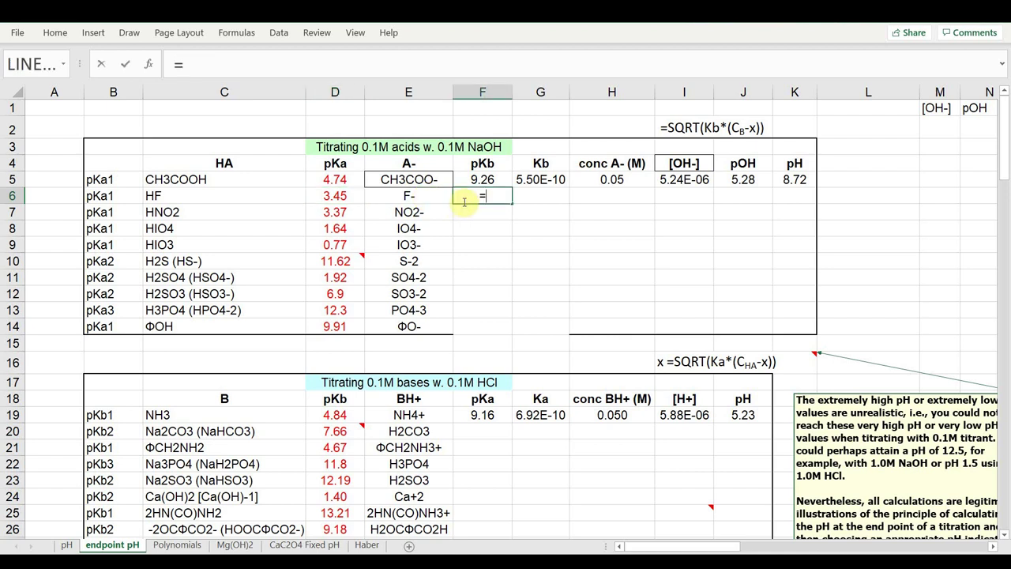
{"action": "type", "text": "14-"}
{"action": "left_click", "coordinate": [340, 193]}
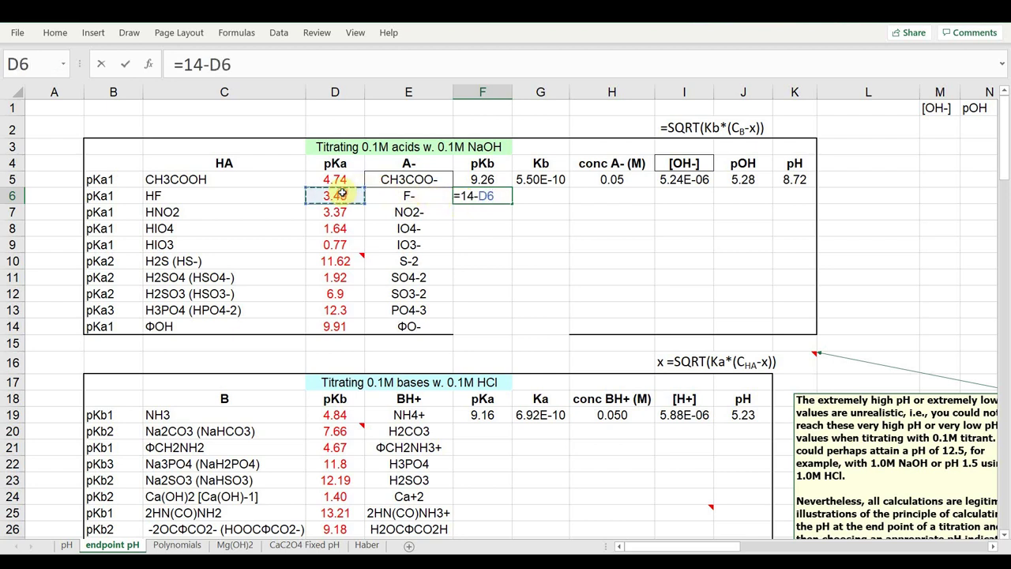
{"action": "key", "text": "Return"}
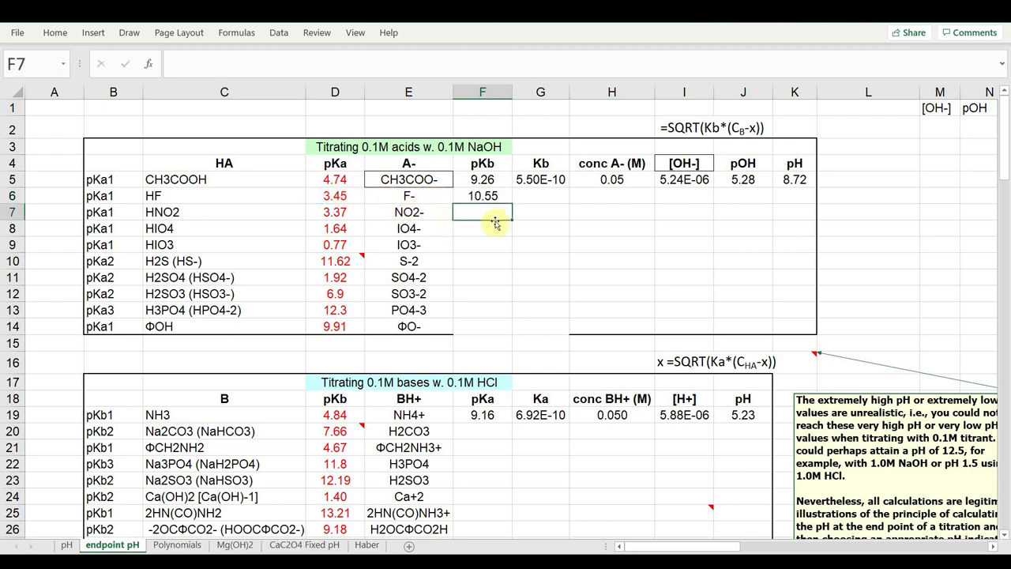
Calculate the Kb of F- in G6 with the formula =10^-F6
{"action": "left_click", "coordinate": [553, 198]}
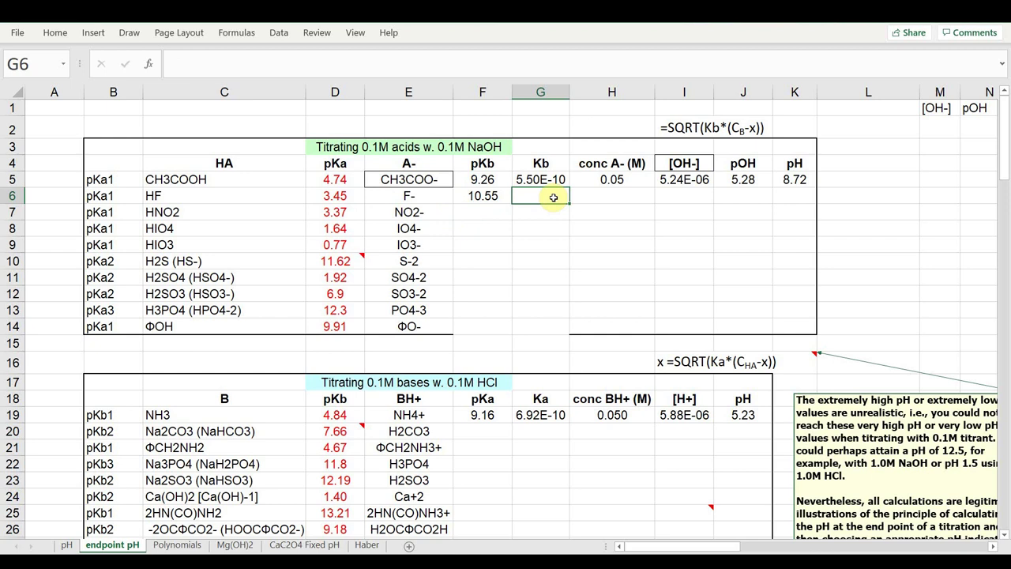
{"action": "type", "text": "="}
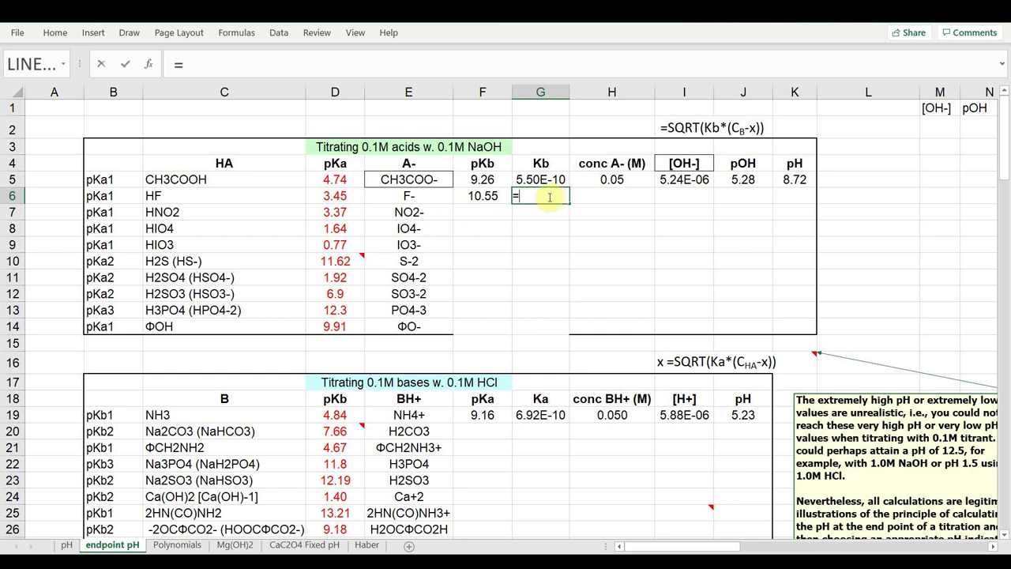
{"action": "type", "text": "10^"}
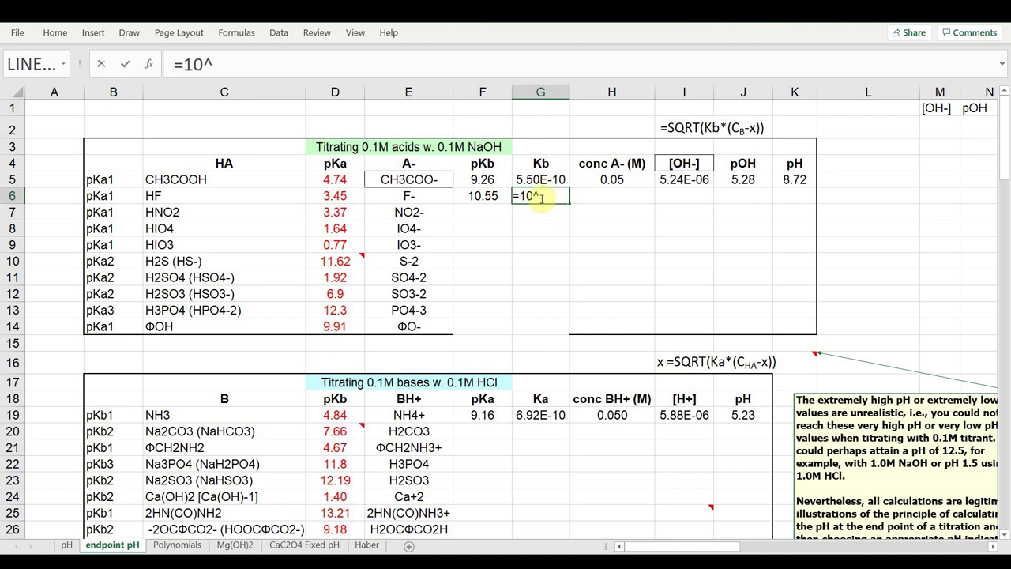
{"action": "type", "text": "-"}
{"action": "left_click", "coordinate": [483, 196]}
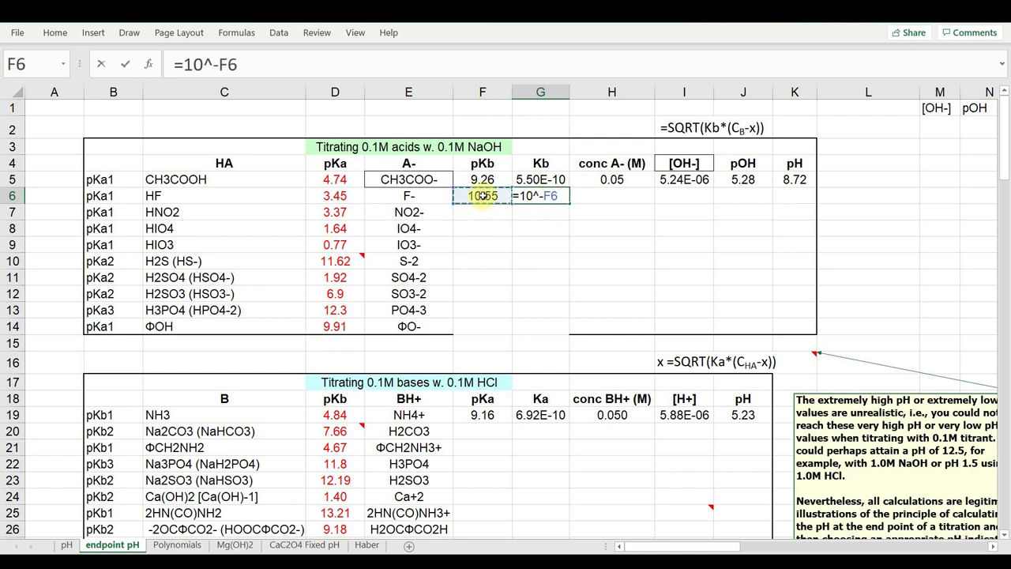
{"action": "key", "text": "Return"}
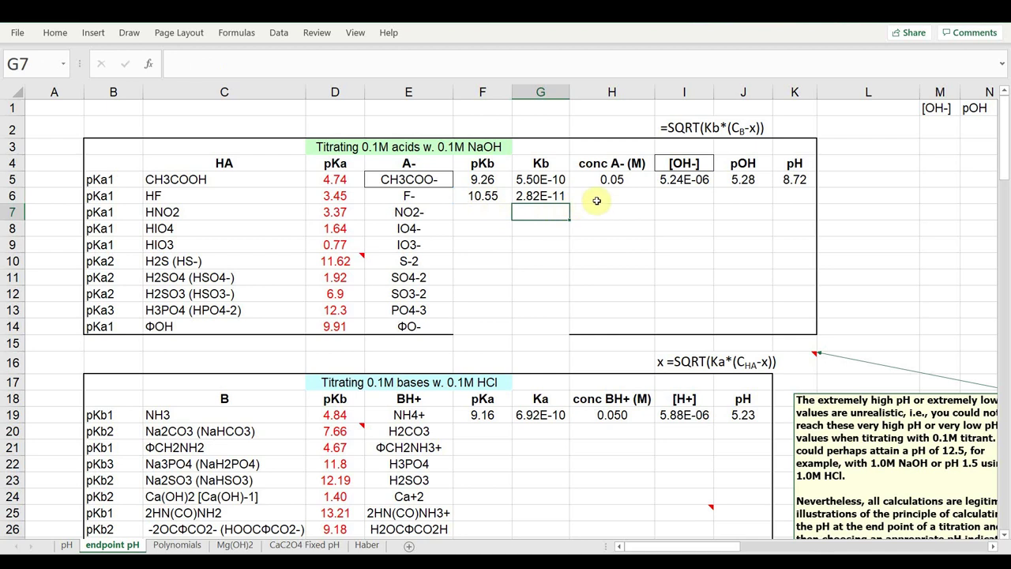
Enter 0.05 M as the equivalence-point concentration of F- in H6
{"action": "left_click", "coordinate": [600, 196]}
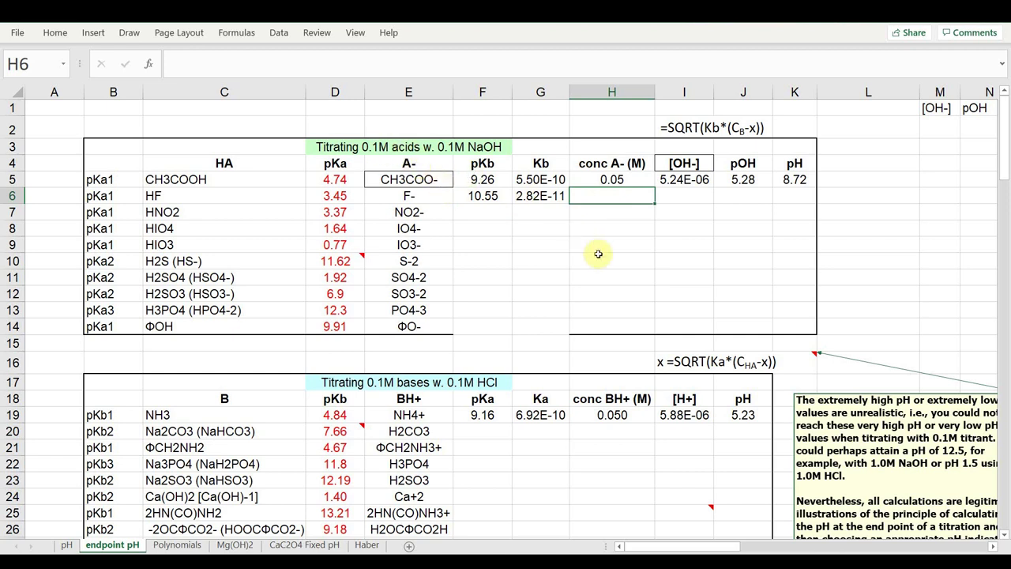
{"action": "type", "text": ".05"}
{"action": "key", "text": "Return"}
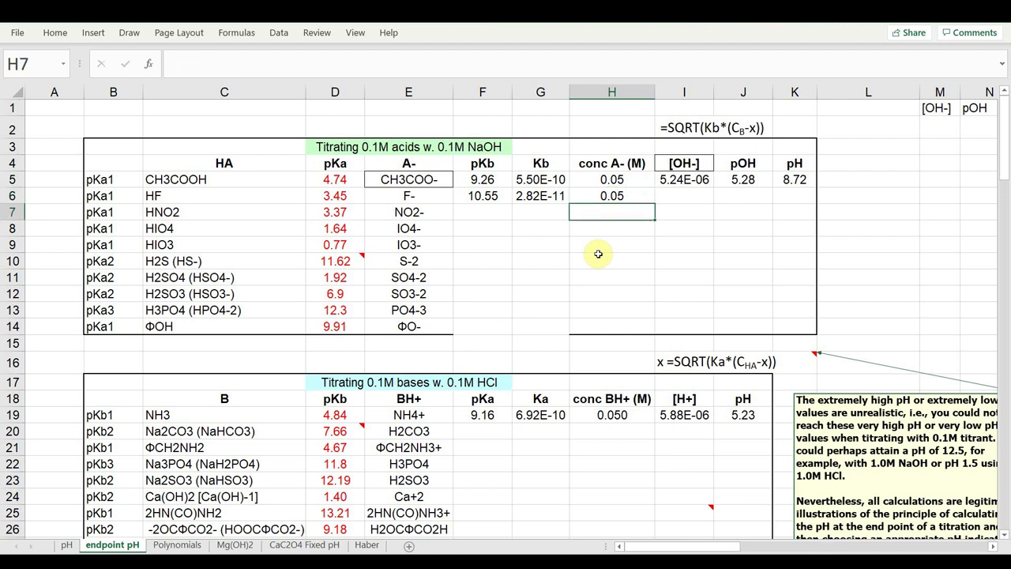
Calculate the [OH-] for F- in I6 with the circular-reference formula =SQRT(G6*(.05-I6))
{"action": "left_click", "coordinate": [688, 197]}
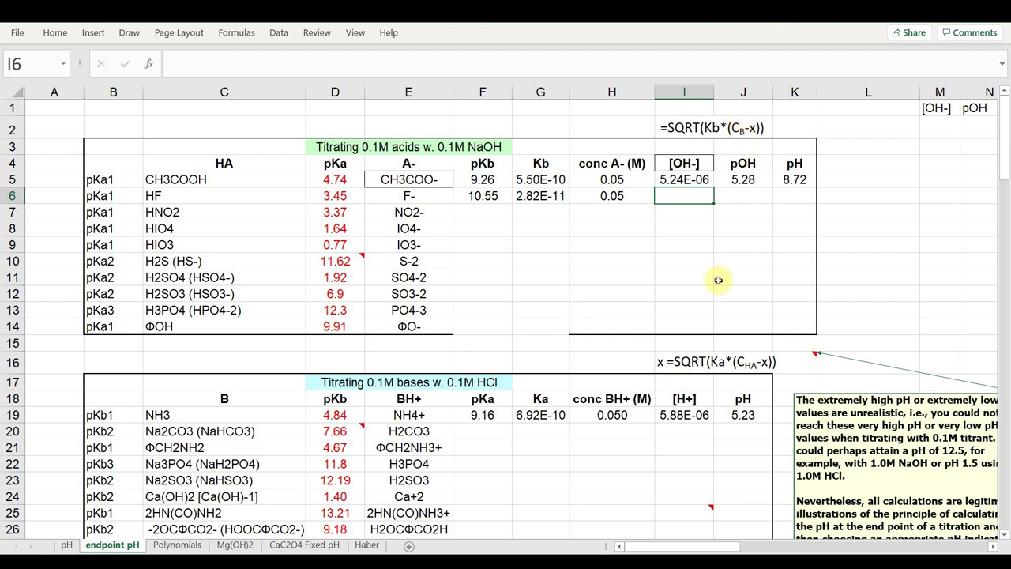
{"action": "type", "text": "=sqr"}
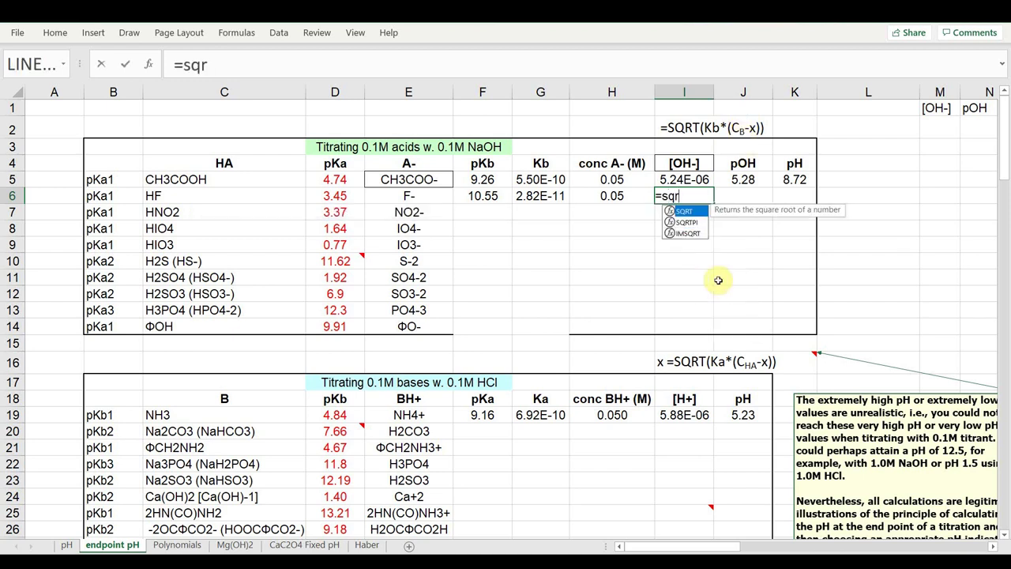
{"action": "key", "text": "Tab"}
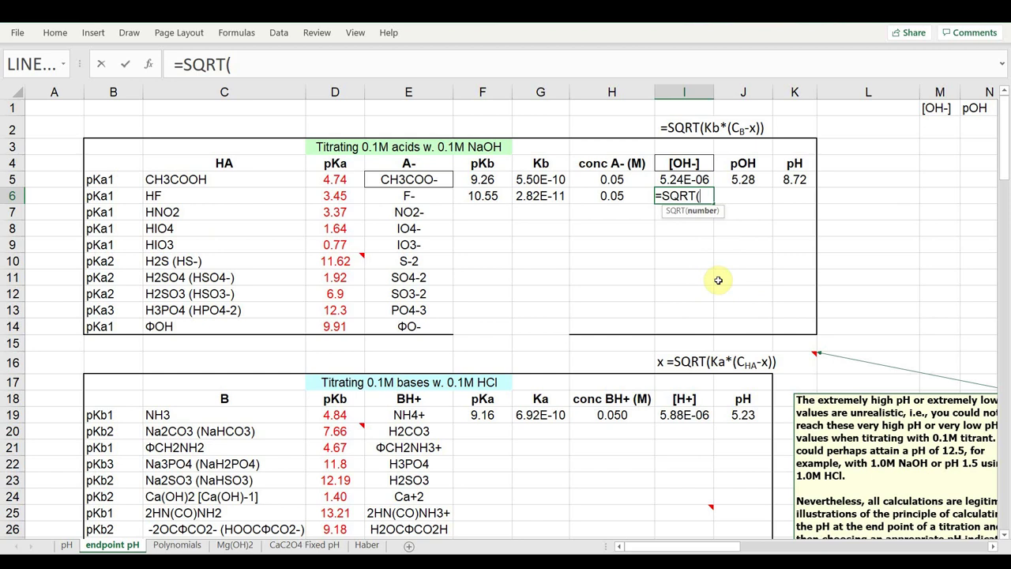
{"action": "left_click", "coordinate": [538, 196]}
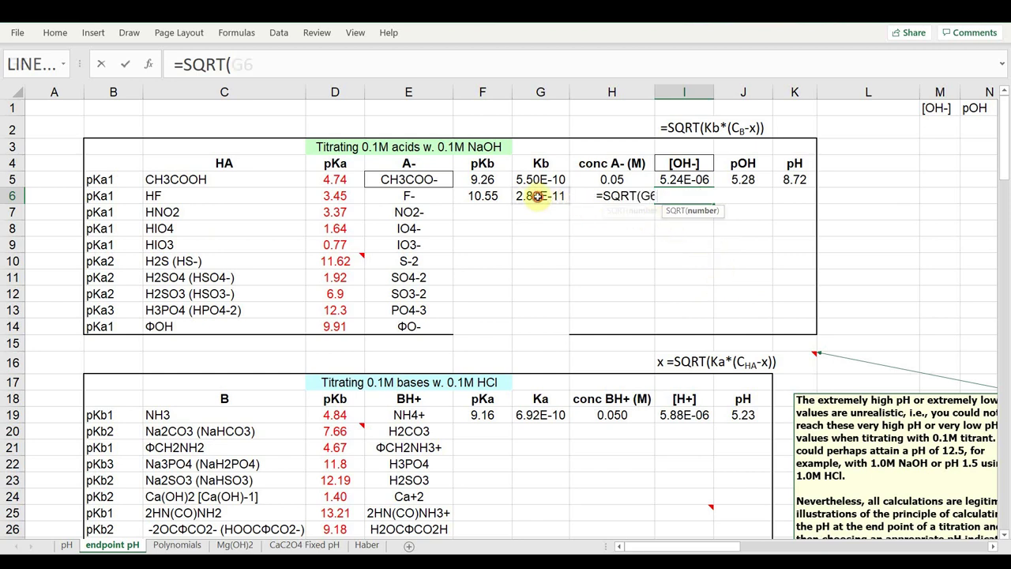
{"action": "type", "text": "*("}
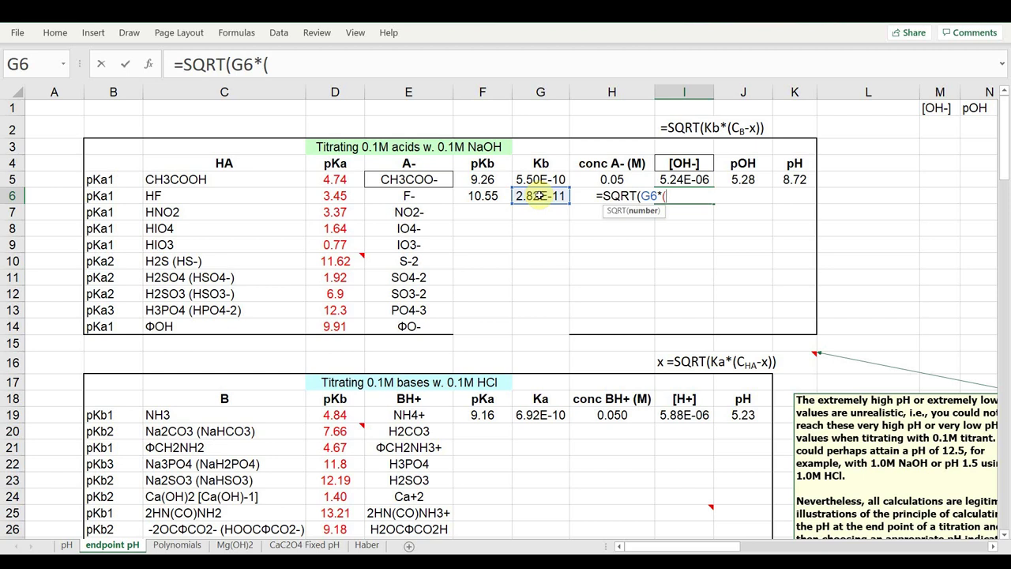
{"action": "type", "text": ".05-"}
{"action": "type", "text": "i6))"}
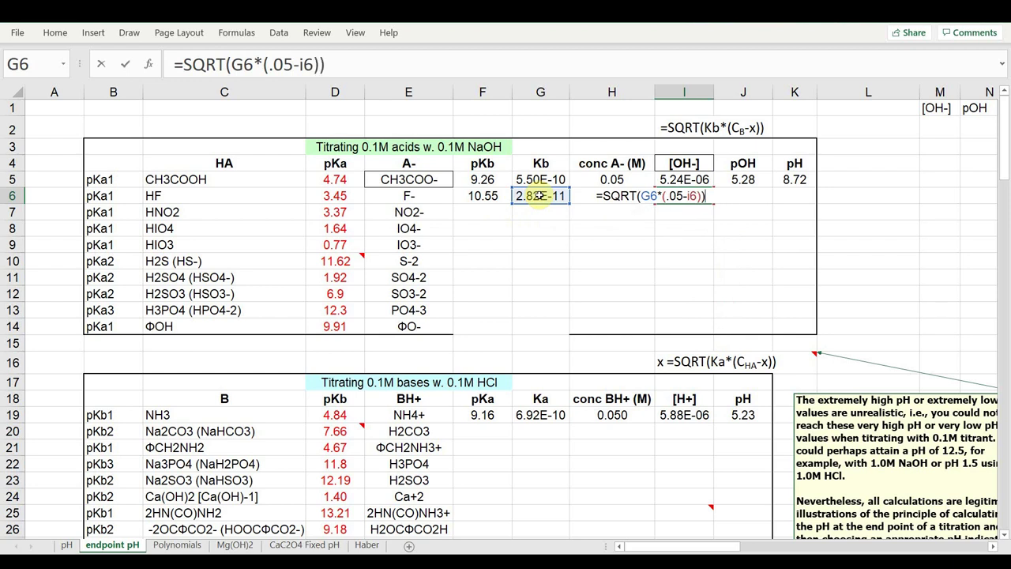
{"action": "key", "text": "Return"}
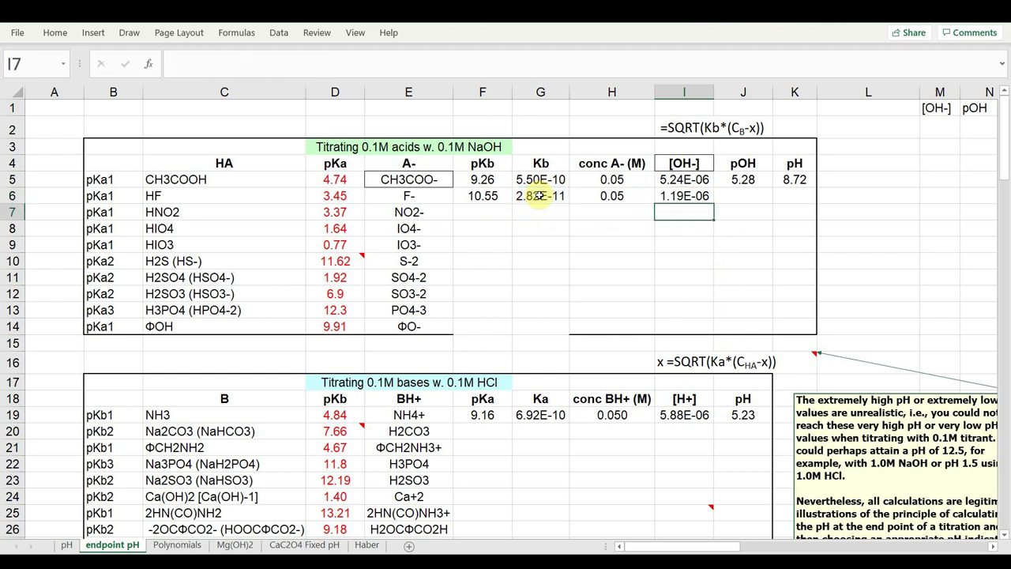
Calculate the pOH for F- in J6 with the formula =-LOG(I6)
{"action": "left_click", "coordinate": [733, 198]}
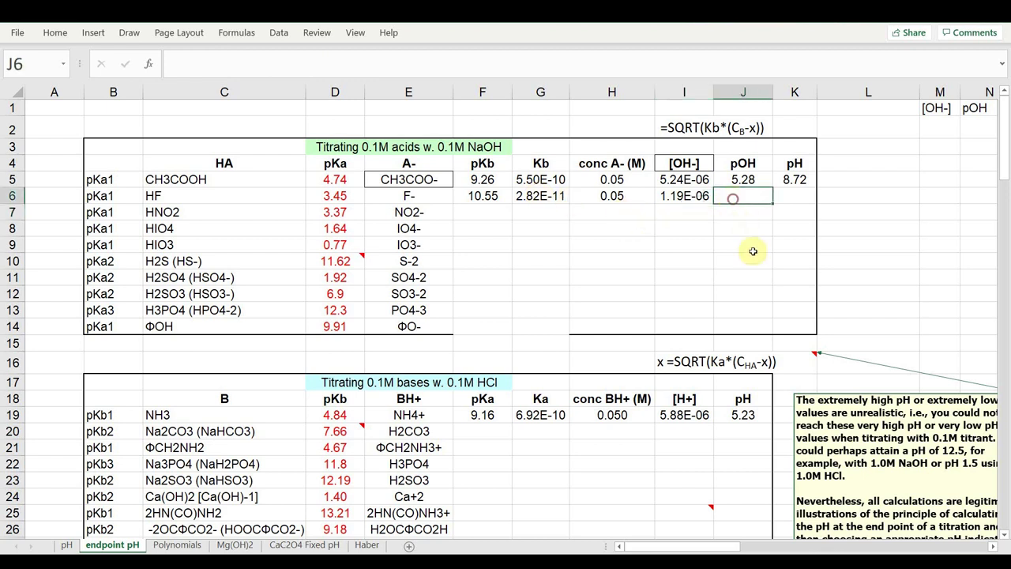
{"action": "type", "text": "=-log"}
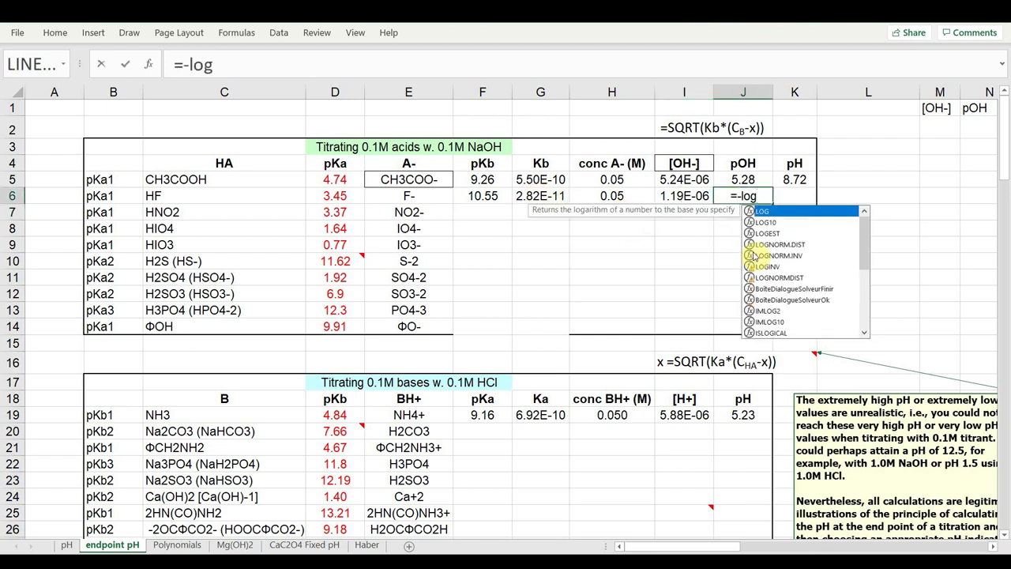
{"action": "key", "text": "Tab"}
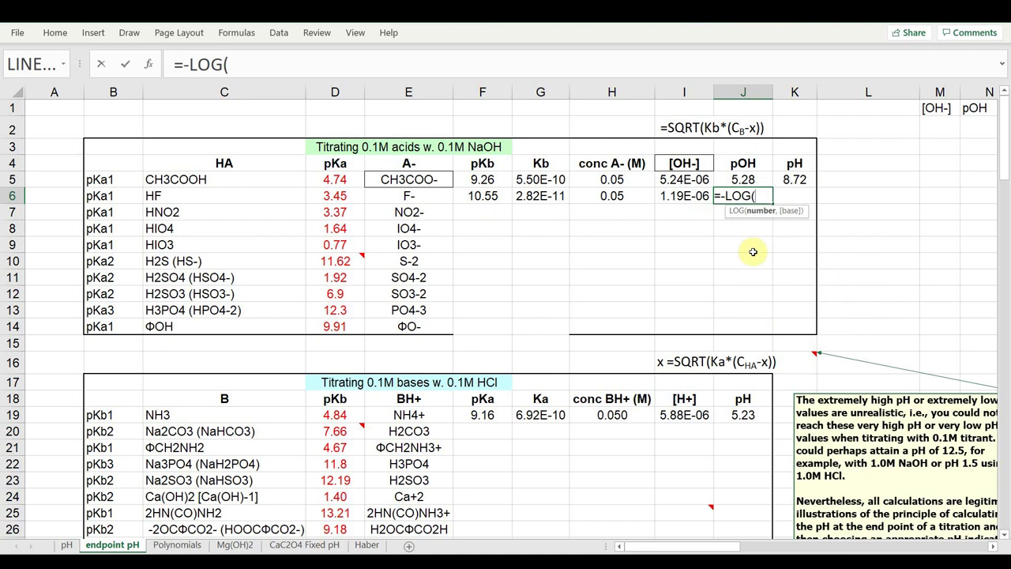
{"action": "left_click", "coordinate": [689, 197]}
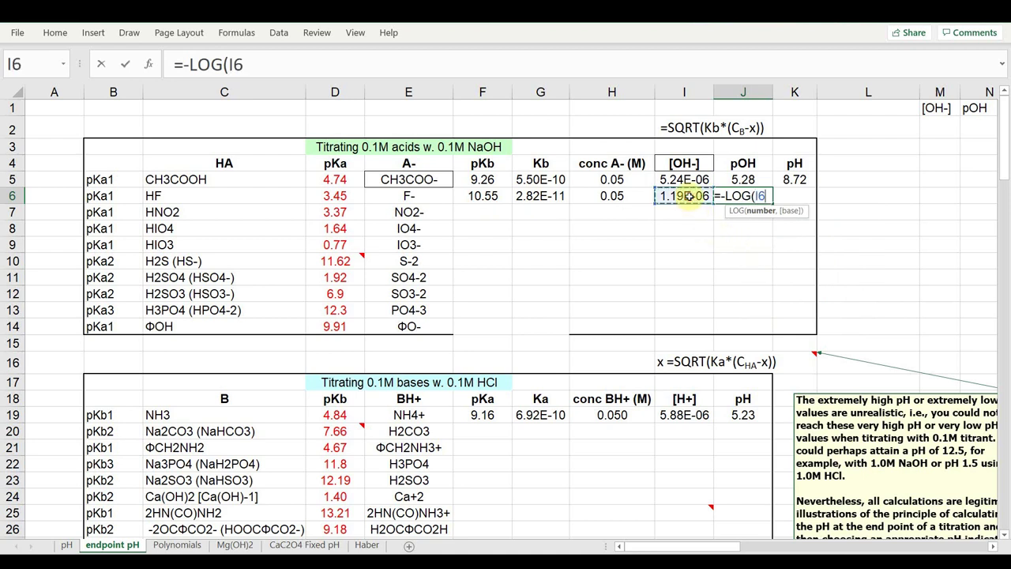
{"action": "type", "text": ")"}
{"action": "key", "text": "Return"}
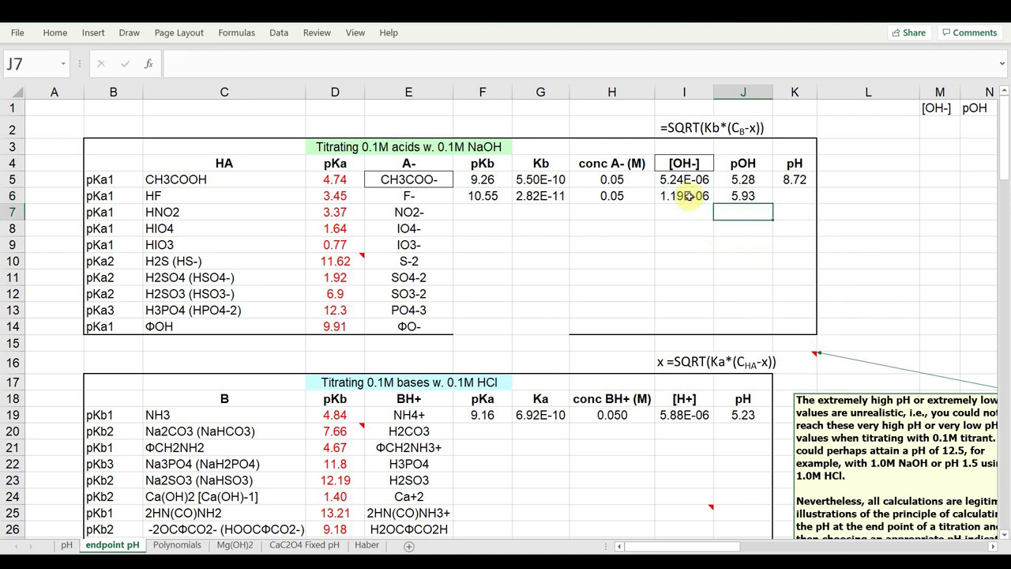
Calculate the pH for F- in K6 with the formula =14-J6
{"action": "left_click", "coordinate": [797, 195]}
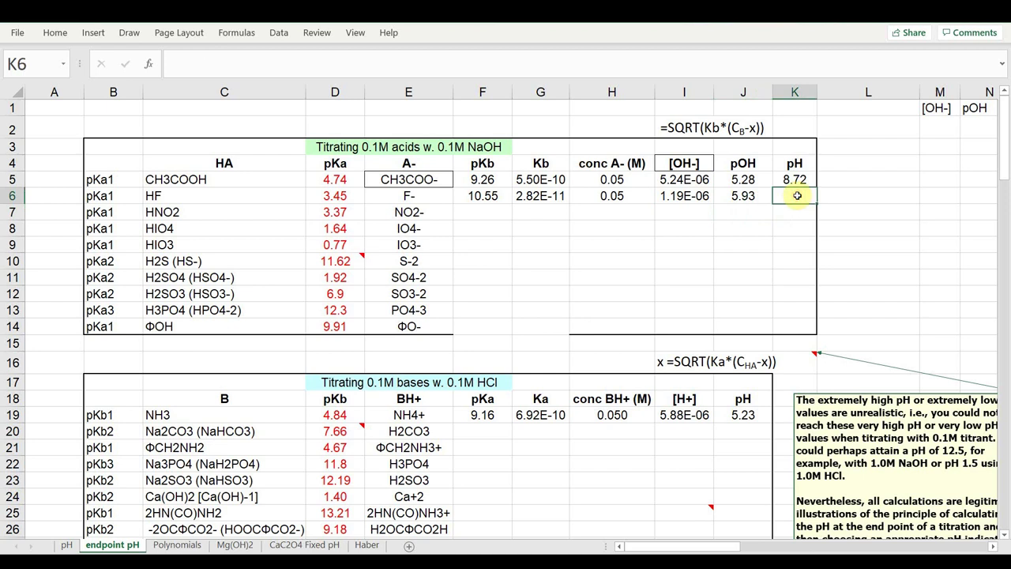
{"action": "type", "text": "=14-"}
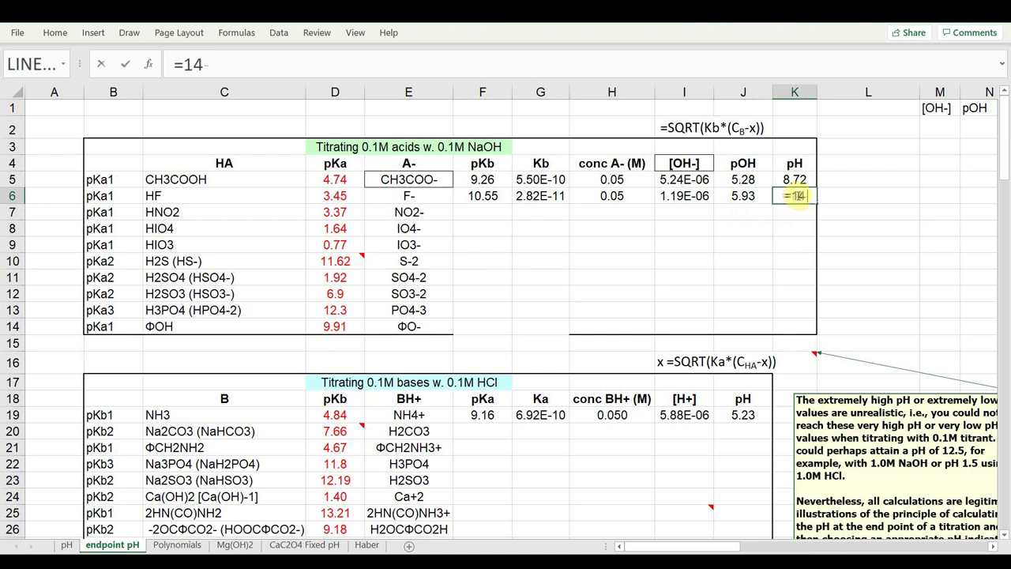
{"action": "left_click", "coordinate": [746, 197]}
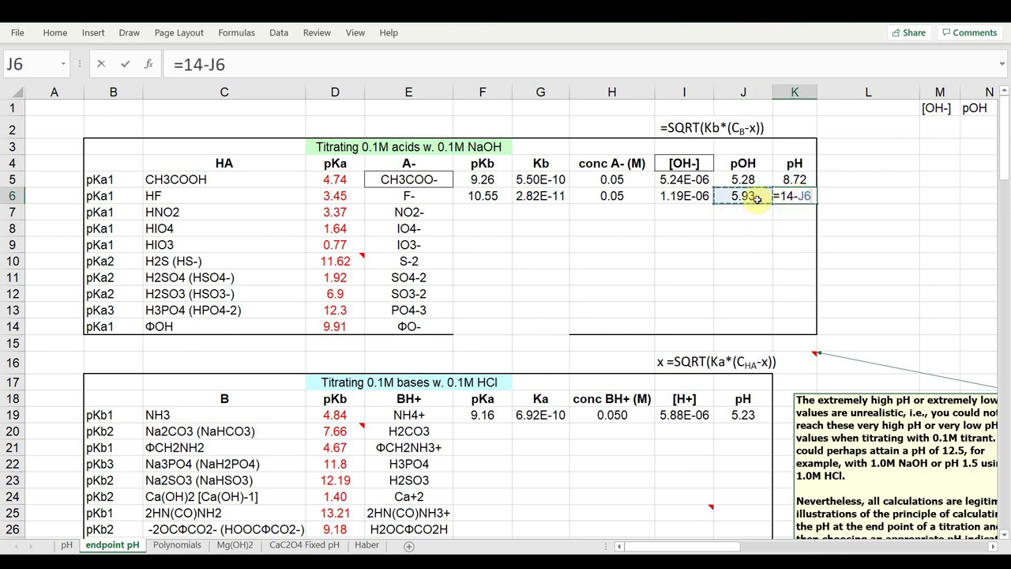
{"action": "key", "text": "Return"}
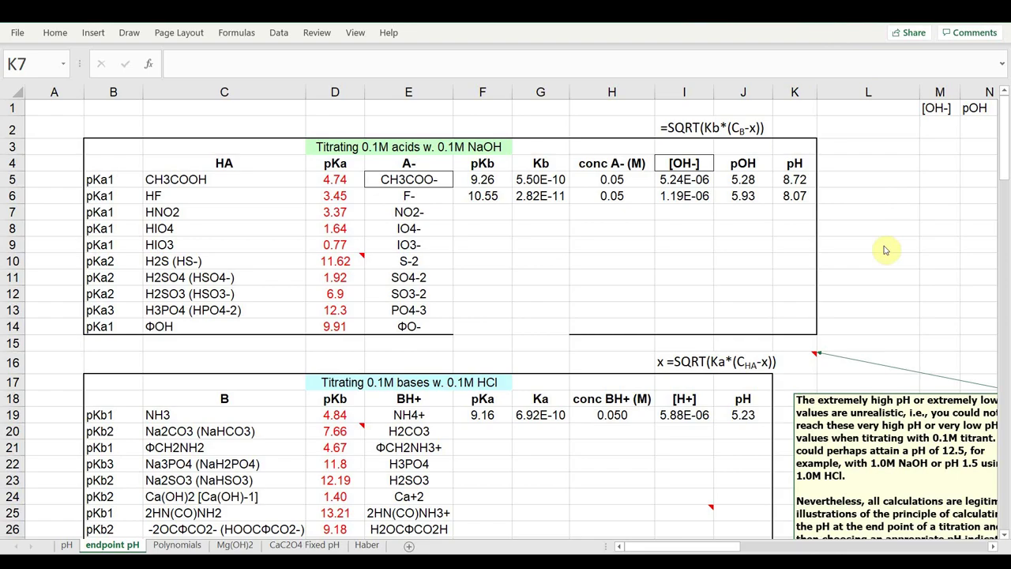
Examine the indicator color-range chart and the titration and equilibrium diagrams for monoprotic and diprotic acids on the endpoint pH sheet
{"action": "scroll", "coordinate": [884, 251], "scroll_direction": "down", "scroll_amount": 3, "text": "ctrl"}
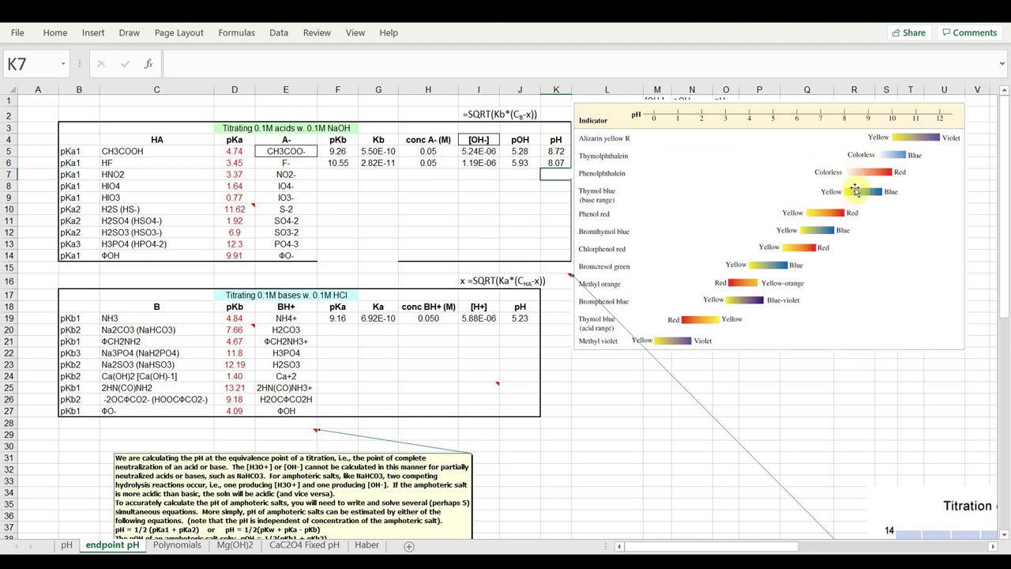
{"action": "scroll", "coordinate": [858, 190], "scroll_direction": "down", "scroll_amount": 2}
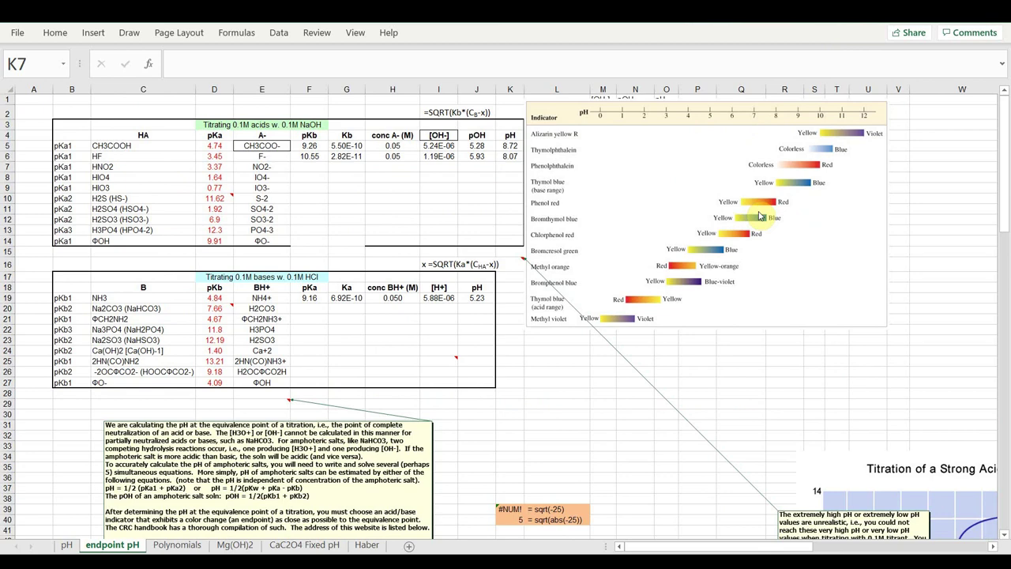
{"action": "scroll", "coordinate": [760, 216], "scroll_direction": "up", "scroll_amount": 3}
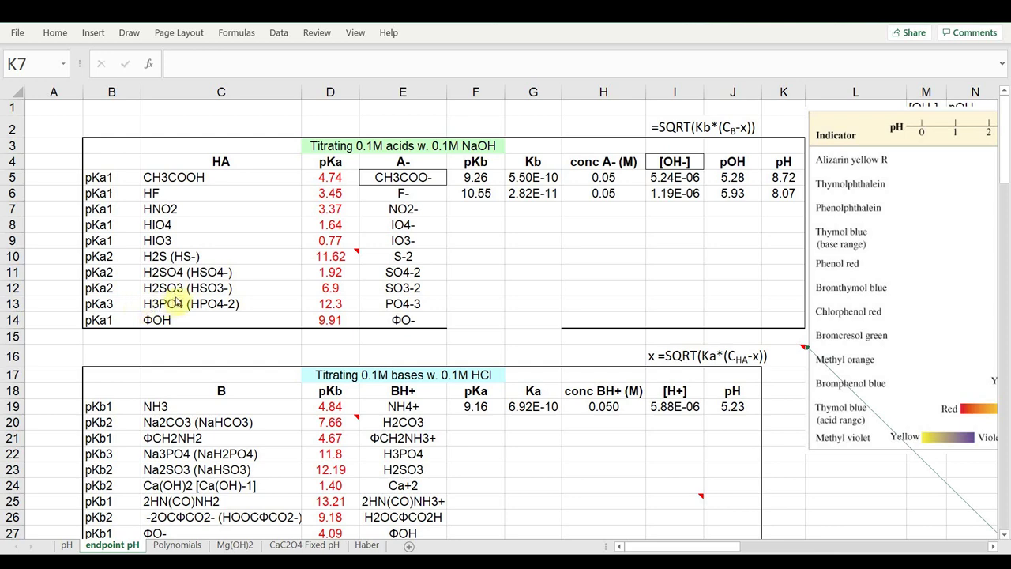
{"action": "scroll", "coordinate": [727, 174], "scroll_direction": "up", "scroll_amount": 1}
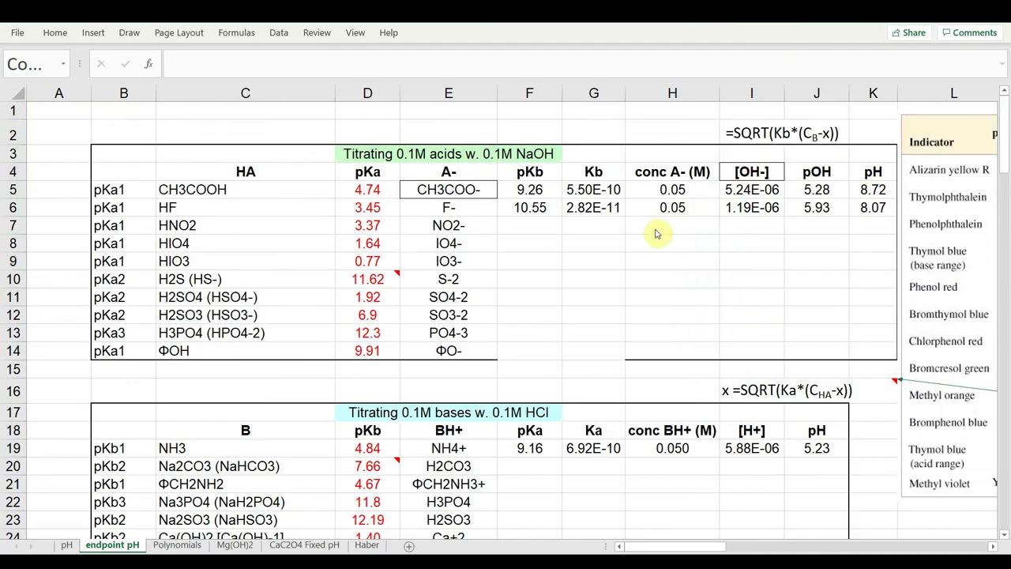
{"action": "scroll", "coordinate": [655, 232], "scroll_direction": "down", "scroll_amount": 10}
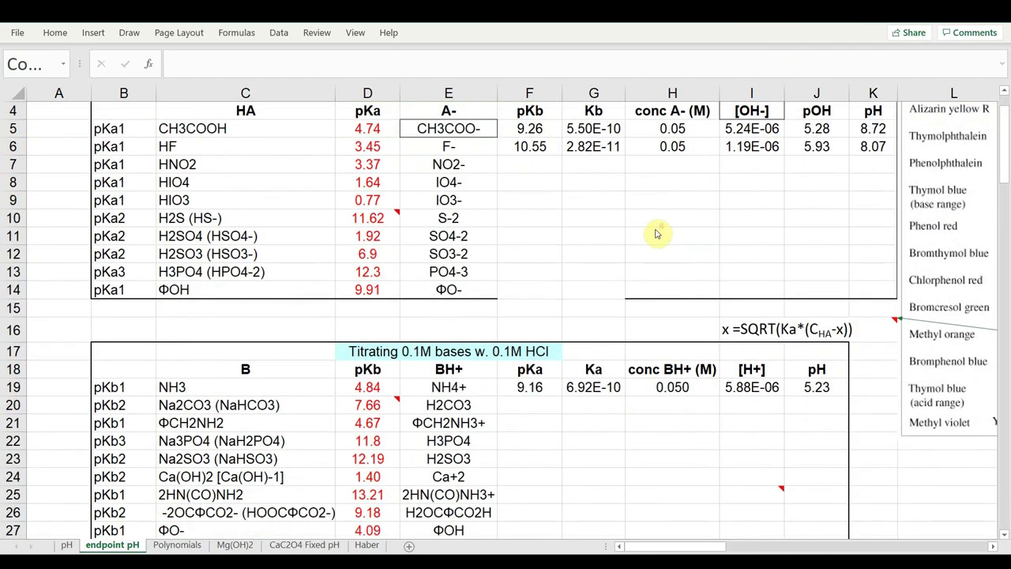
{"action": "scroll", "coordinate": [655, 232], "scroll_direction": "right", "scroll_amount": 3}
{"action": "scroll", "coordinate": [696, 261], "scroll_direction": "up", "scroll_amount": 1}
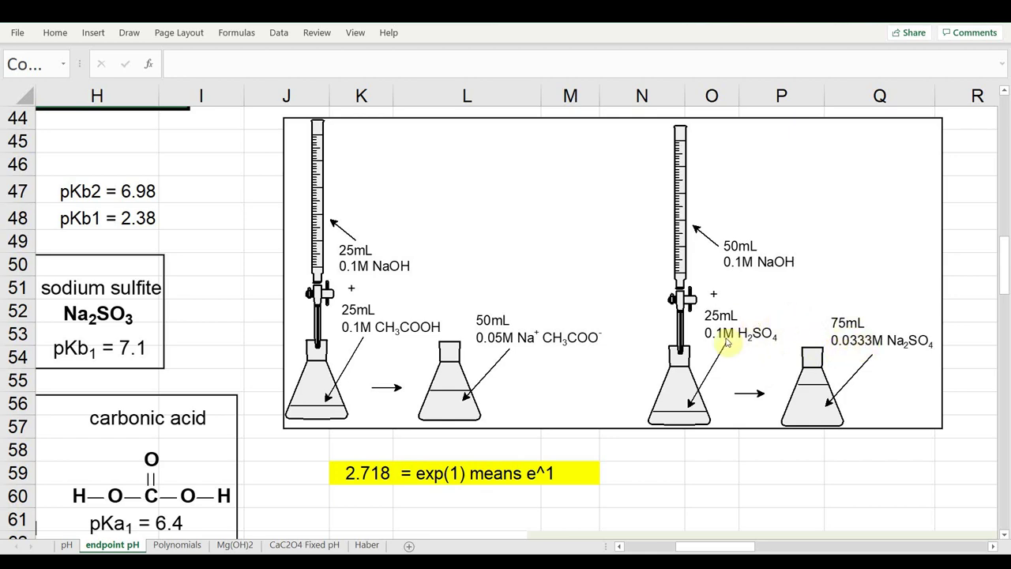
{"action": "scroll", "coordinate": [727, 340], "scroll_direction": "left", "scroll_amount": 3}
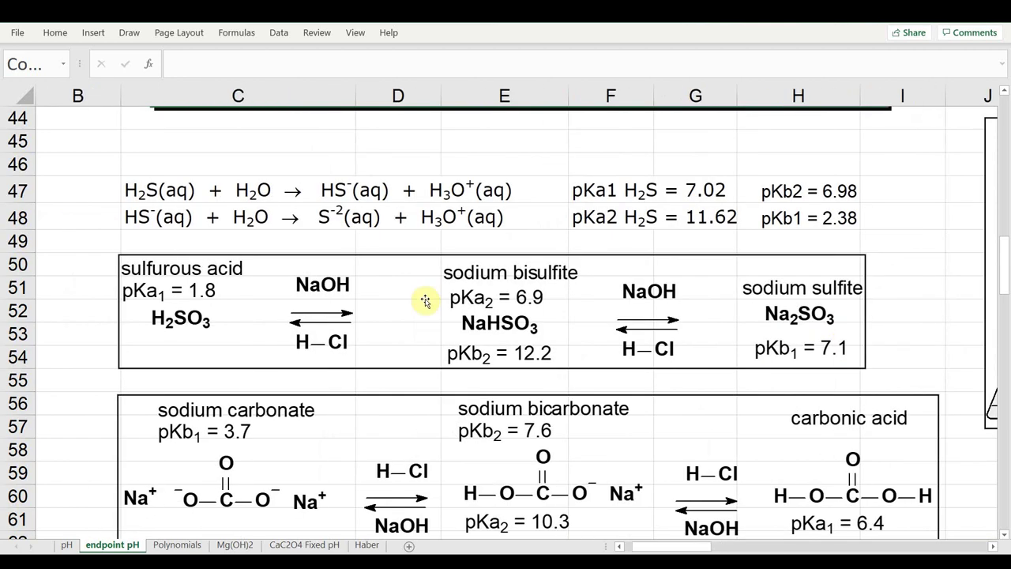
{"action": "scroll", "coordinate": [425, 300], "scroll_direction": "up", "scroll_amount": 4}
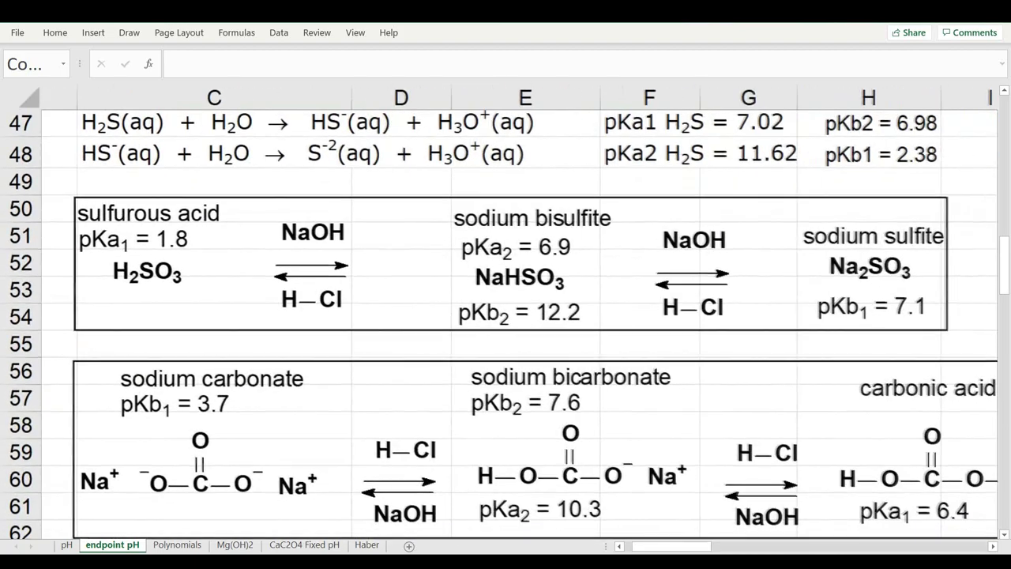
{"action": "scroll", "coordinate": [506, 316], "scroll_direction": "right", "scroll_amount": 1}
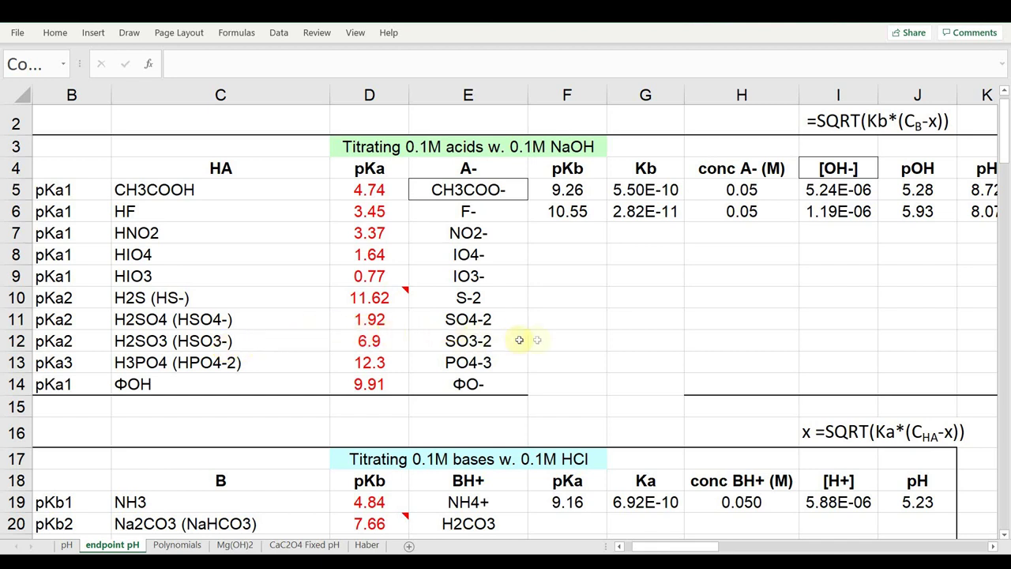
Calculate the pKb of SO3-2 in F12 with the formula =14-D12
{"action": "left_click", "coordinate": [572, 337]}
{"action": "type", "text": "="}
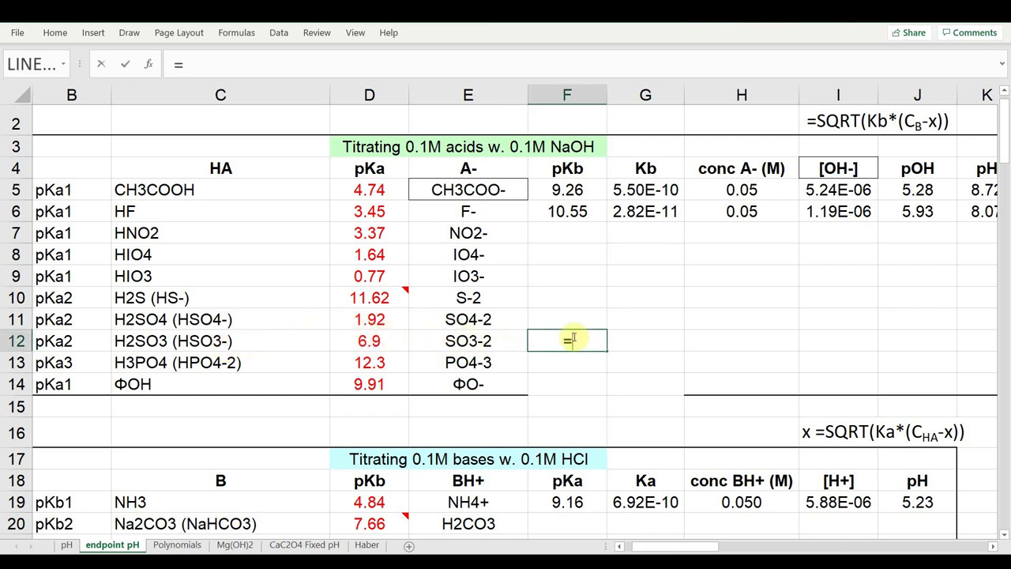
{"action": "type", "text": "14-"}
{"action": "left_click", "coordinate": [373, 339]}
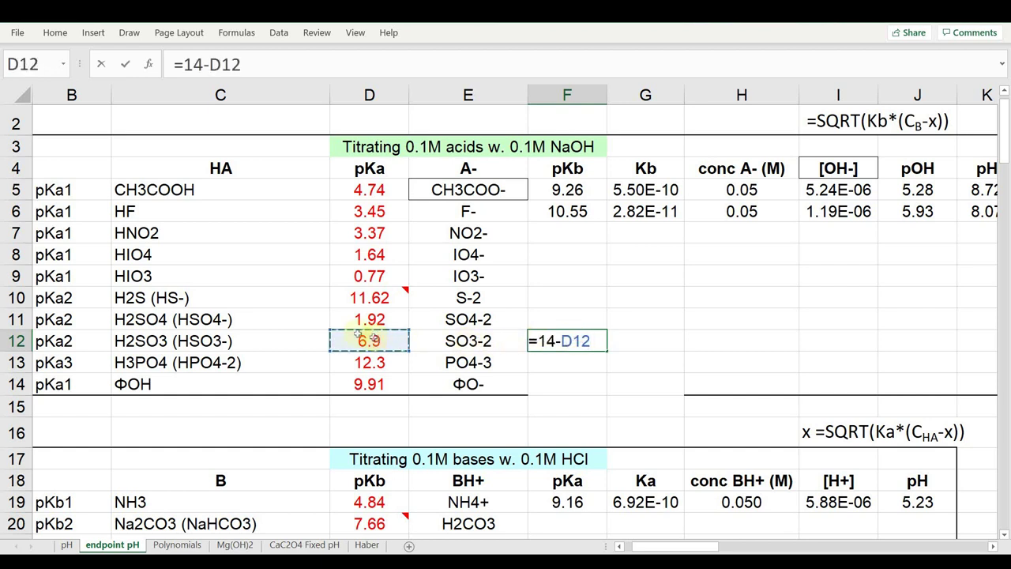
{"action": "key", "text": "Return"}
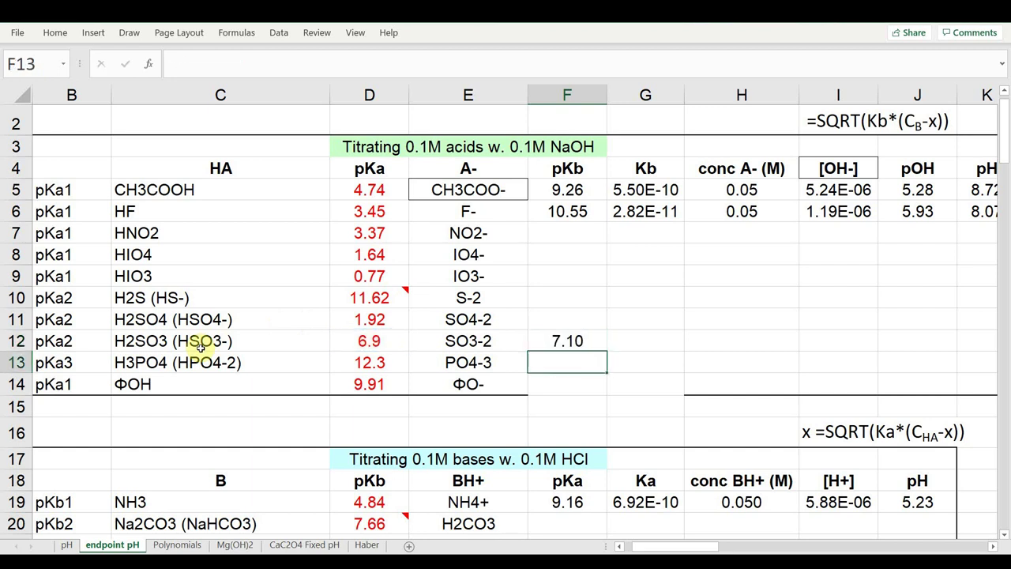
Calculate the Kb of SO3-2 in G12 with the formula =10^-F12
{"action": "left_click", "coordinate": [666, 334]}
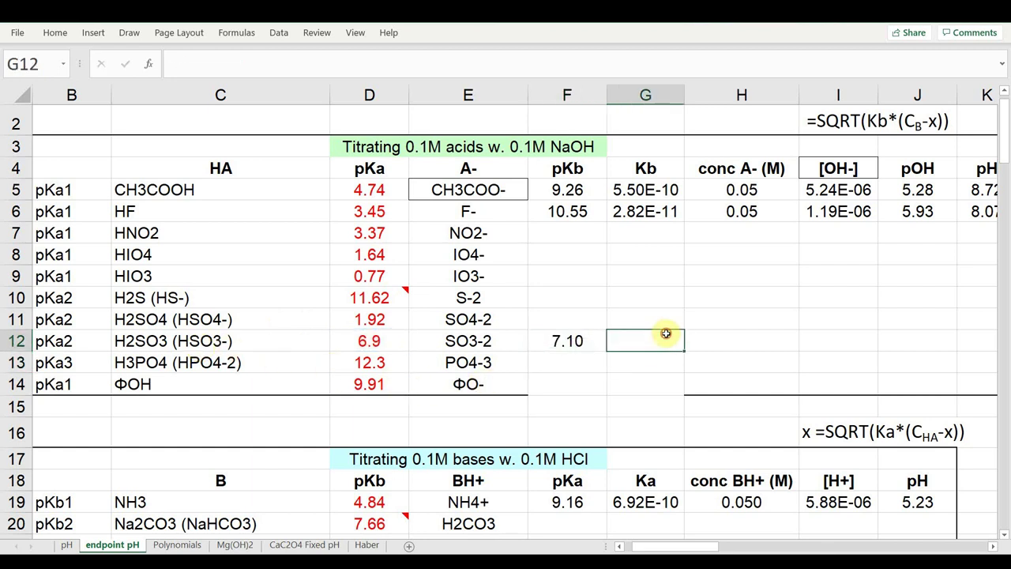
{"action": "type", "text": "=10"}
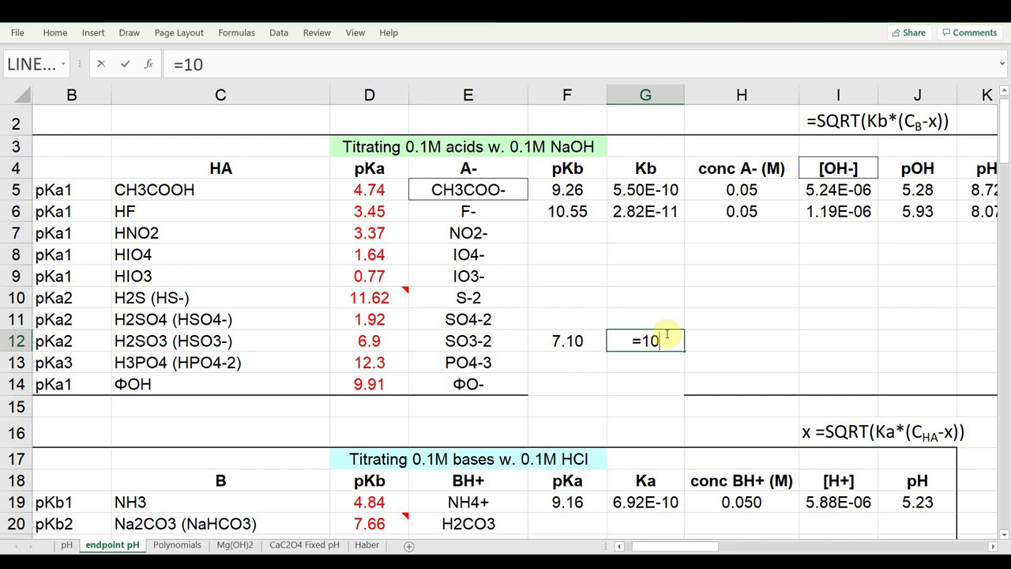
{"action": "type", "text": "^-"}
{"action": "left_click", "coordinate": [553, 340]}
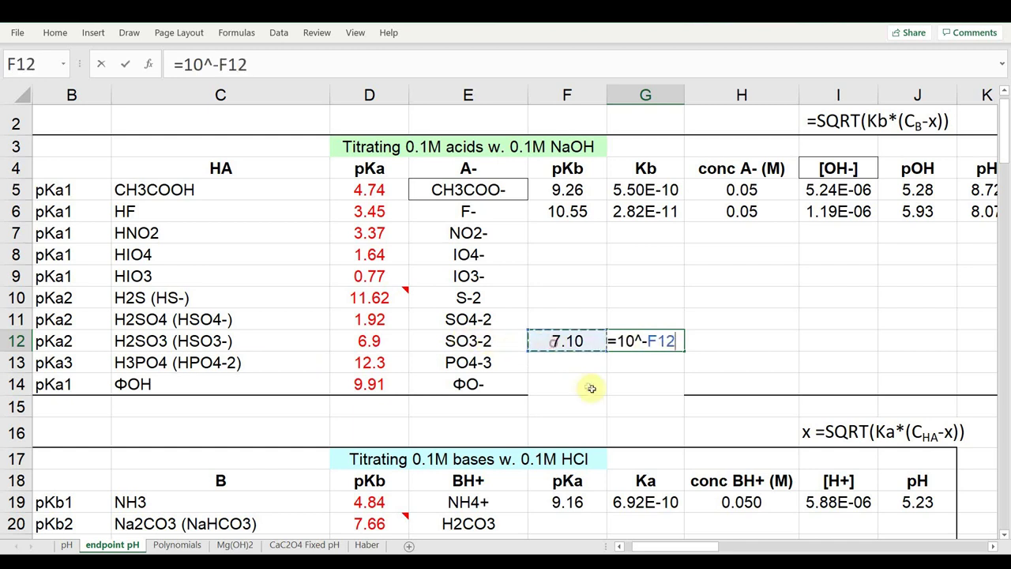
{"action": "key", "text": "Return"}
Enter .0333 M as the equivalence-point concentration of SO3-2 in H12
{"action": "scroll", "coordinate": [592, 388], "scroll_direction": "down", "scroll_amount": 2}
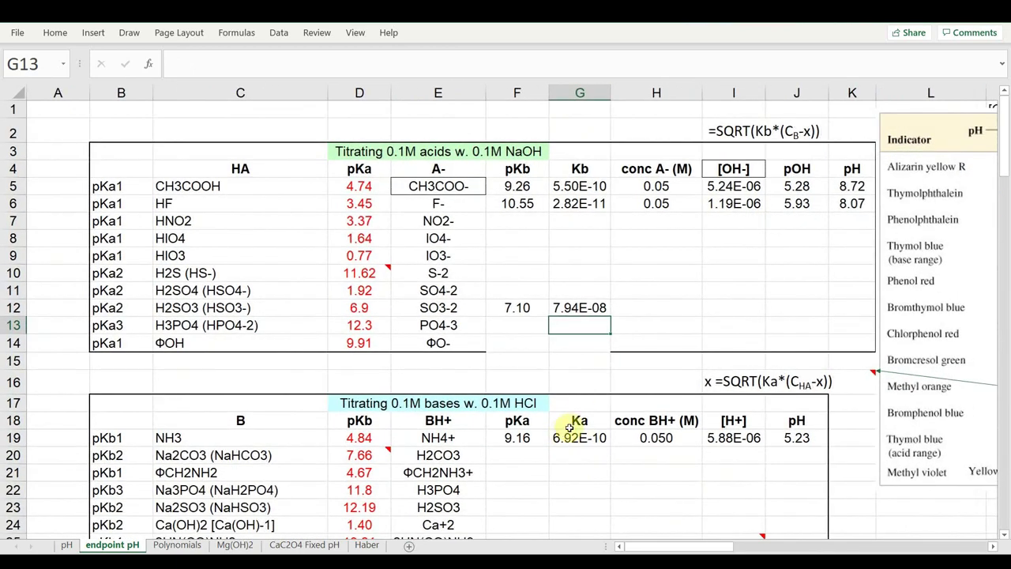
{"action": "left_click", "coordinate": [662, 311]}
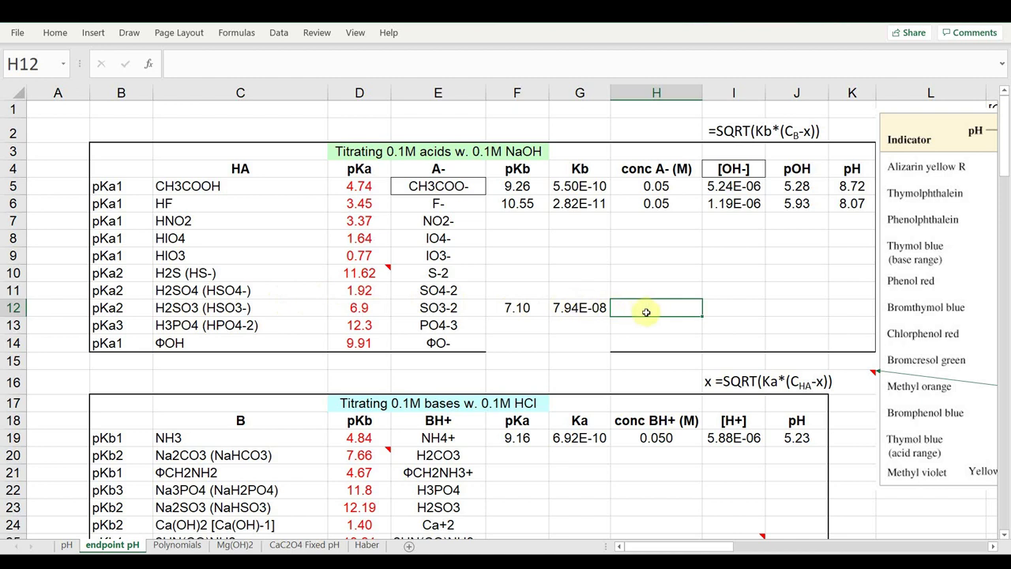
{"action": "type", "text": ".0333"}
{"action": "key", "text": "Return"}
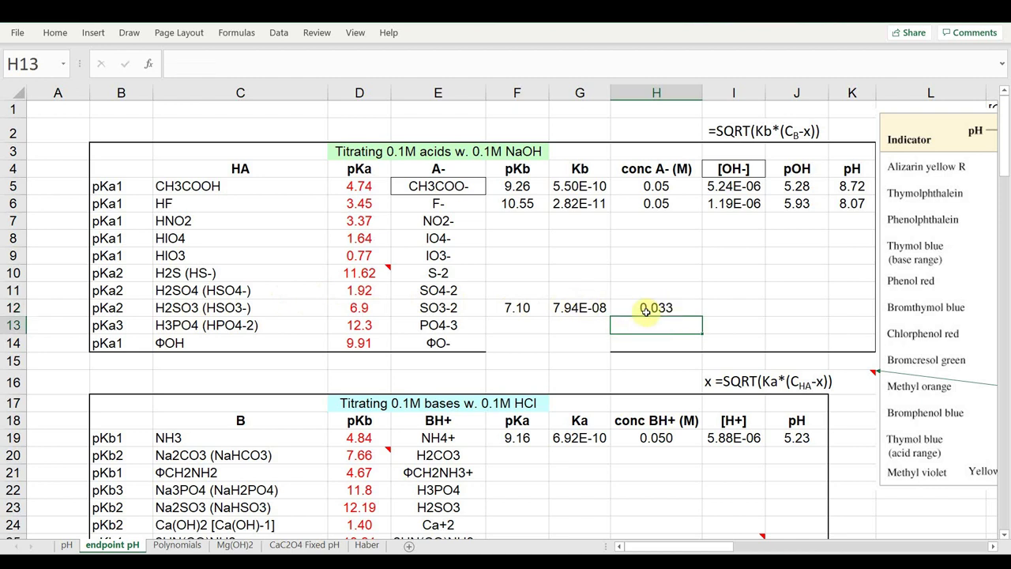
Calculate the [OH-] for SO3-2 in I12 with the circular-reference formula =SQRT(G12*(.0333-I12))
{"action": "left_click", "coordinate": [731, 307]}
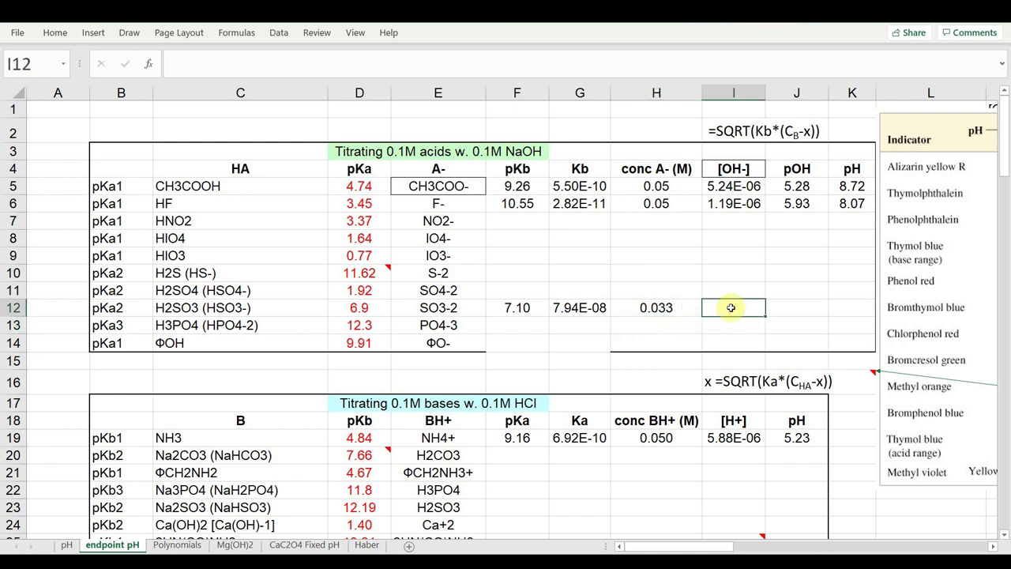
{"action": "type", "text": "=sq"}
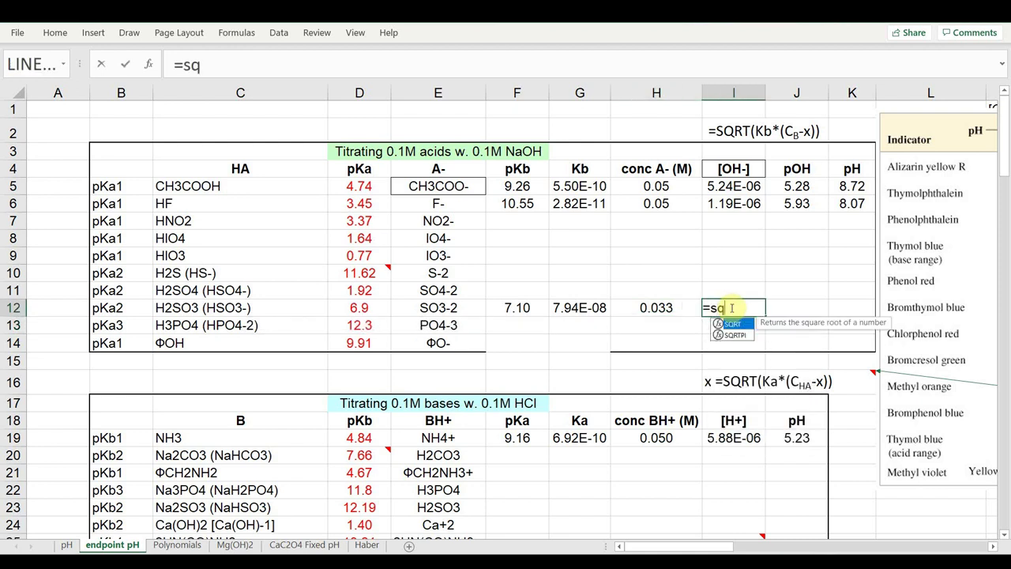
{"action": "key", "text": "Tab"}
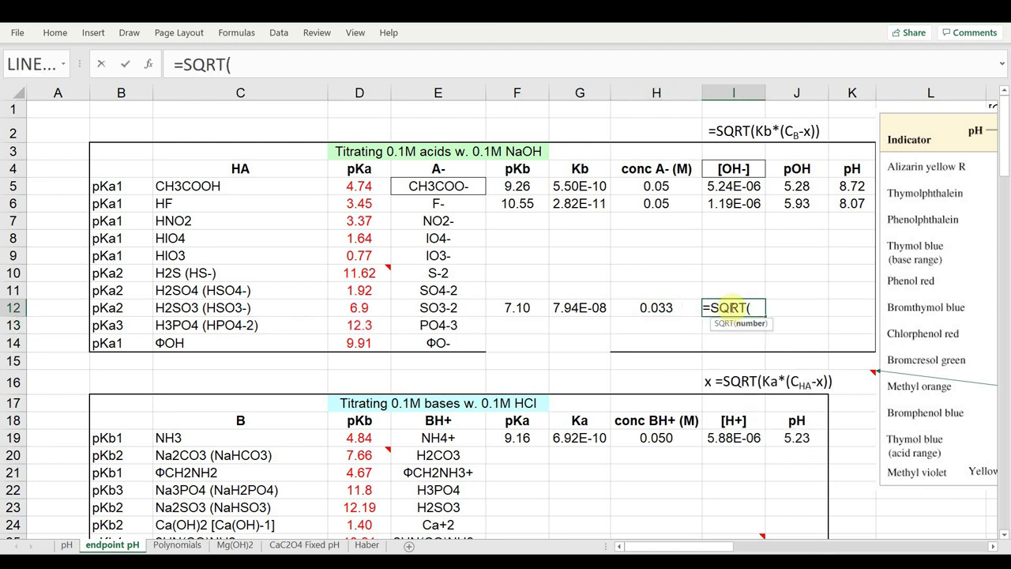
{"action": "left_click", "coordinate": [589, 306]}
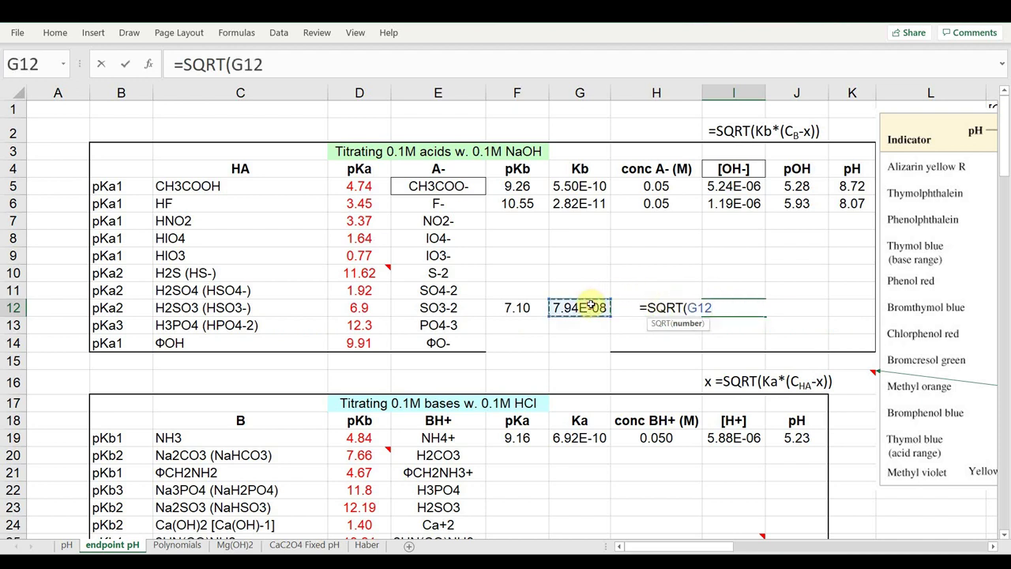
{"action": "type", "text": "*("}
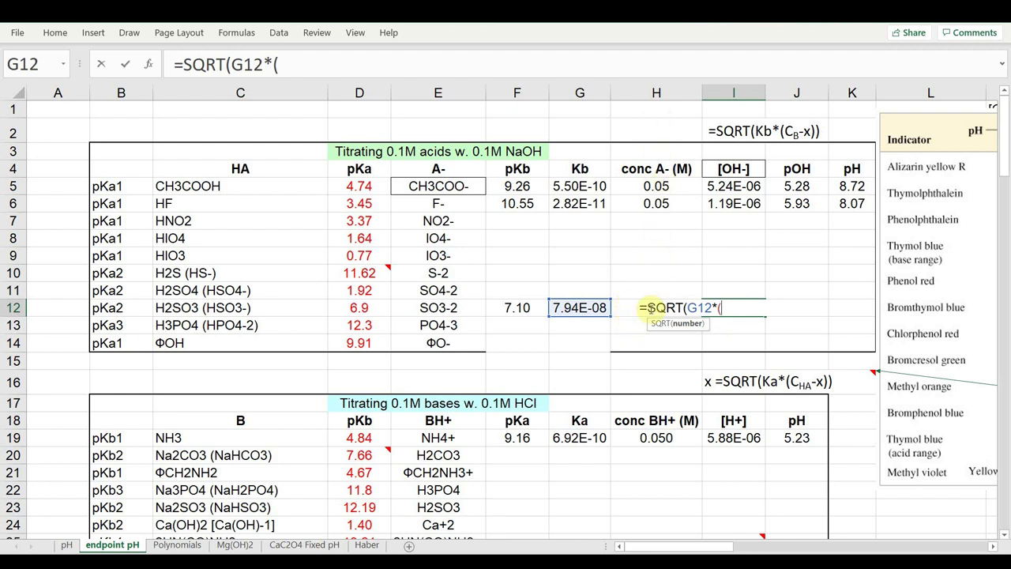
{"action": "type", "text": ".0333-"}
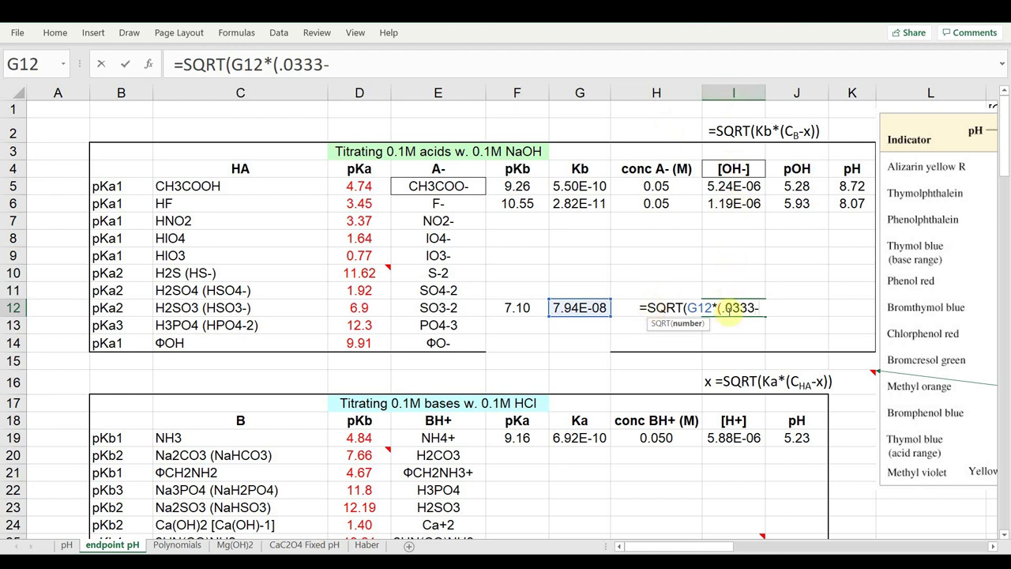
{"action": "type", "text": "i1"}
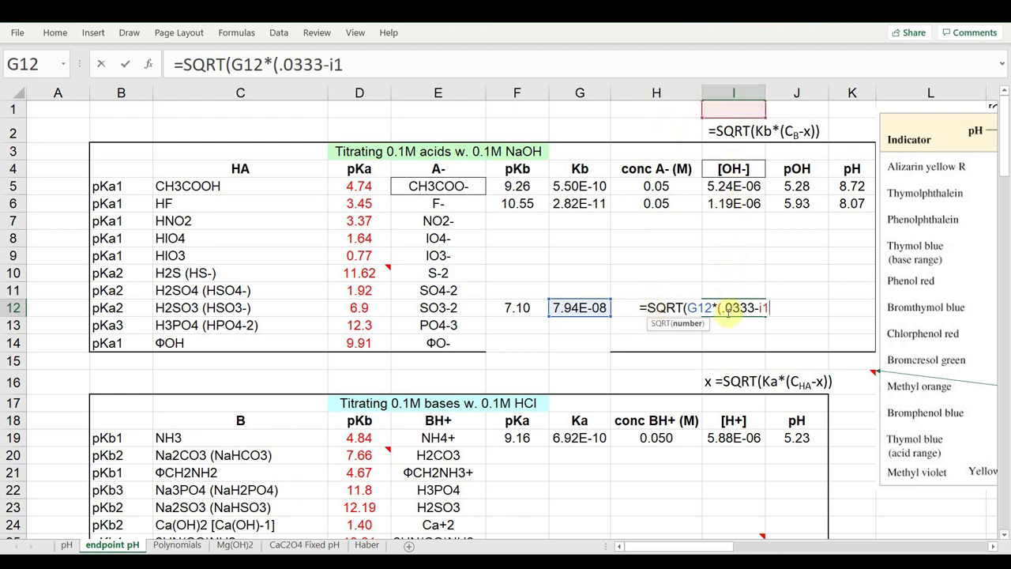
{"action": "type", "text": "2))"}
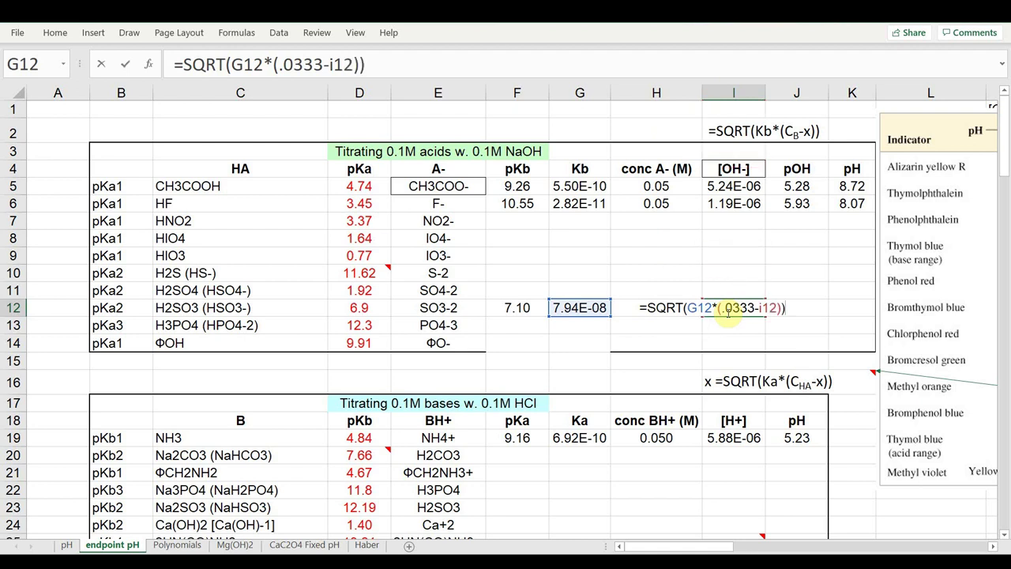
{"action": "key", "text": "Return"}
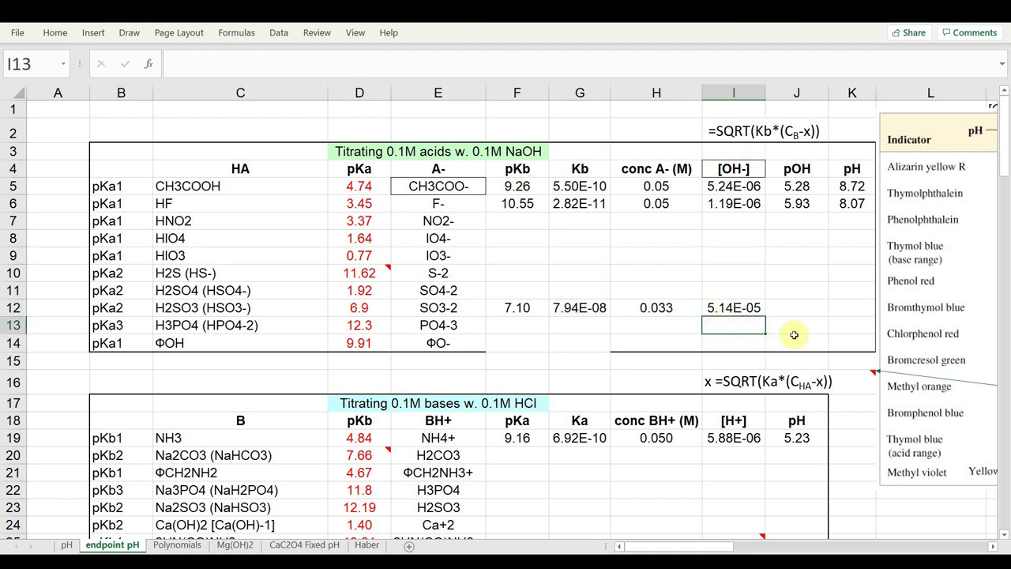
Calculate the pOH for SO3-2 in J12 with the formula =-LOG(I12)
{"action": "left_click", "coordinate": [794, 310]}
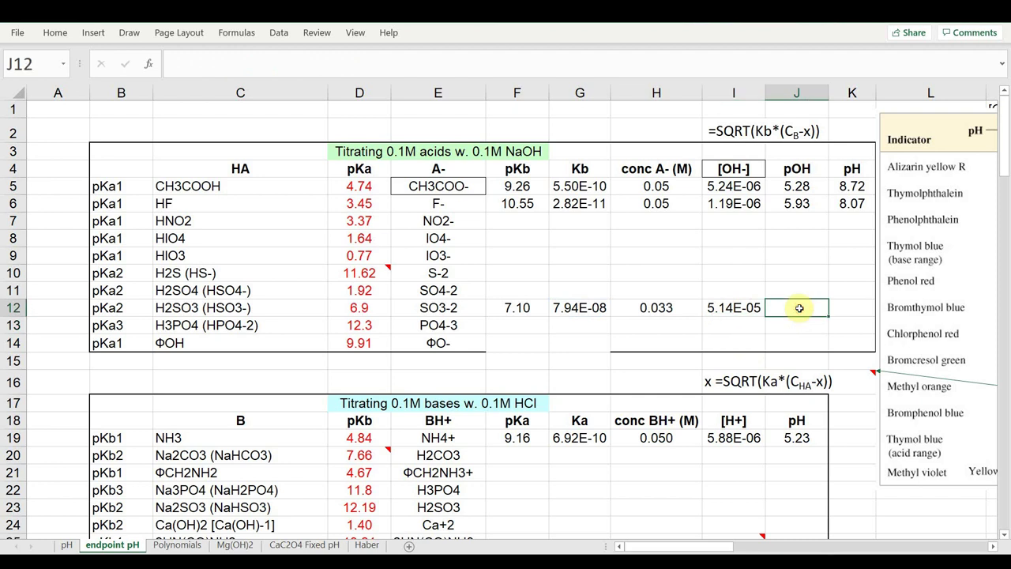
{"action": "type", "text": "=-log"}
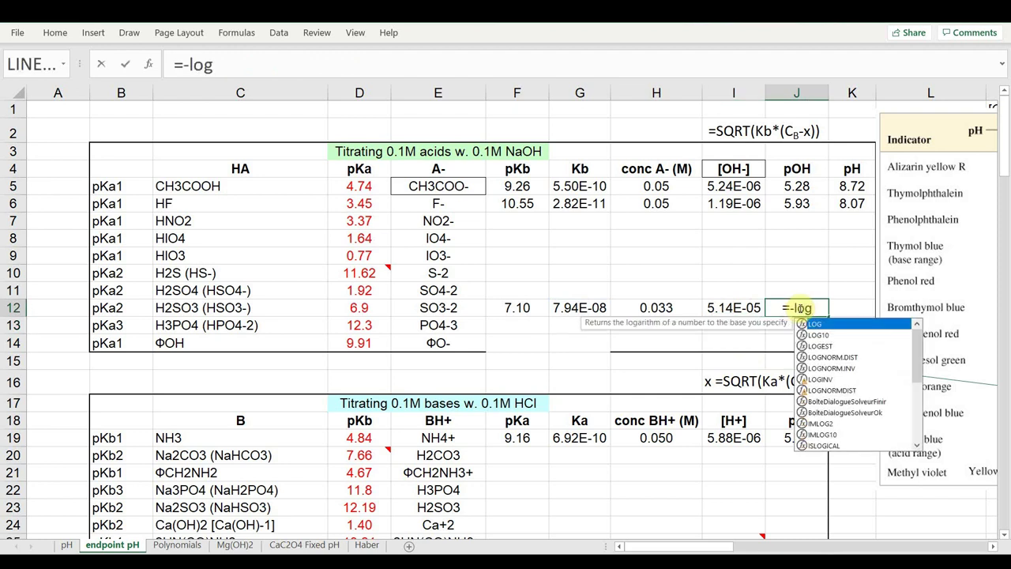
{"action": "key", "text": "Tab"}
{"action": "left_click", "coordinate": [735, 310]}
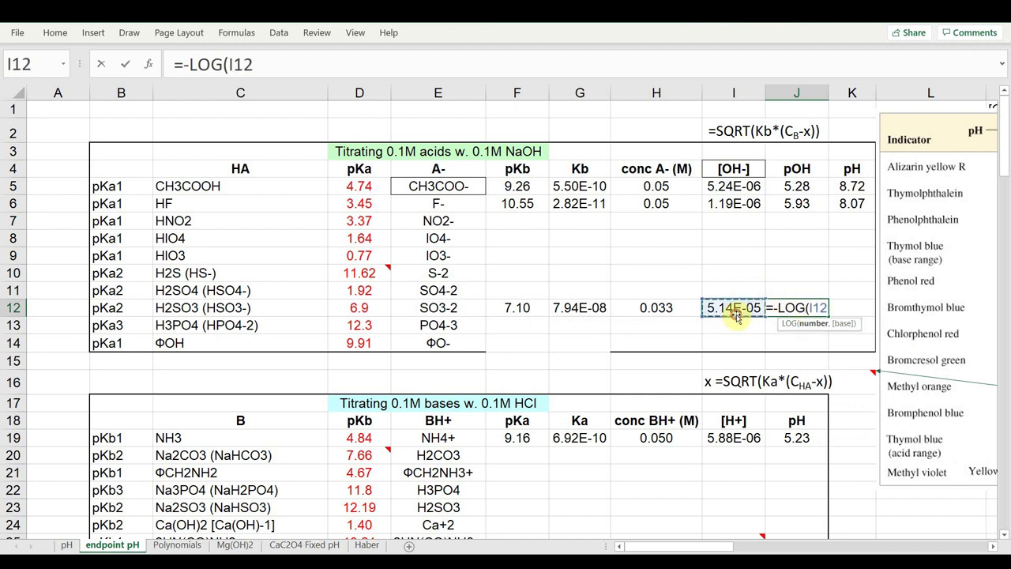
{"action": "type", "text": ")"}
{"action": "left_click", "coordinate": [846, 308]}
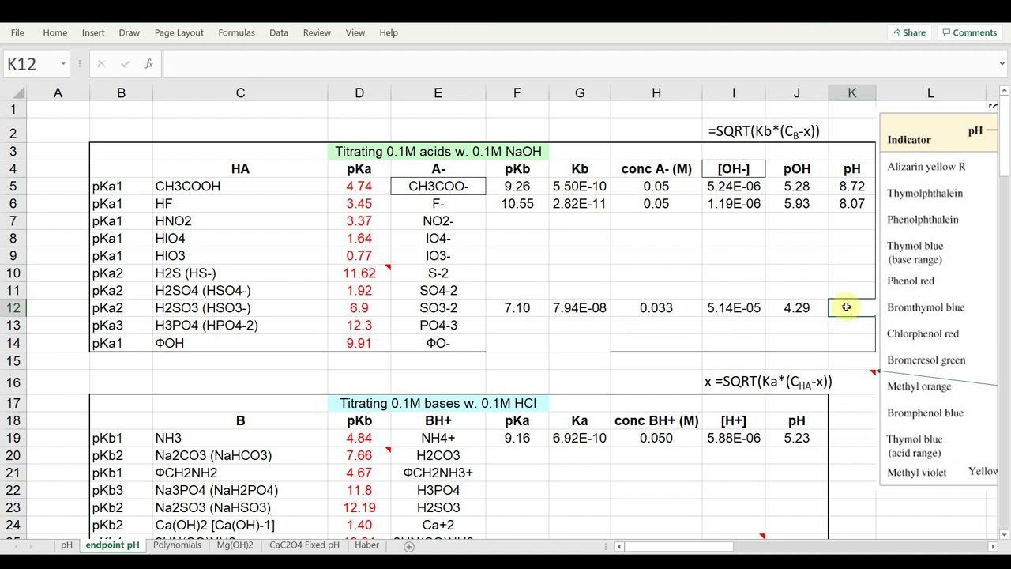
Calculate the equivalence-point pH for SO3-2 in K12 with the formula =14-J12
{"action": "type", "text": "=14-"}
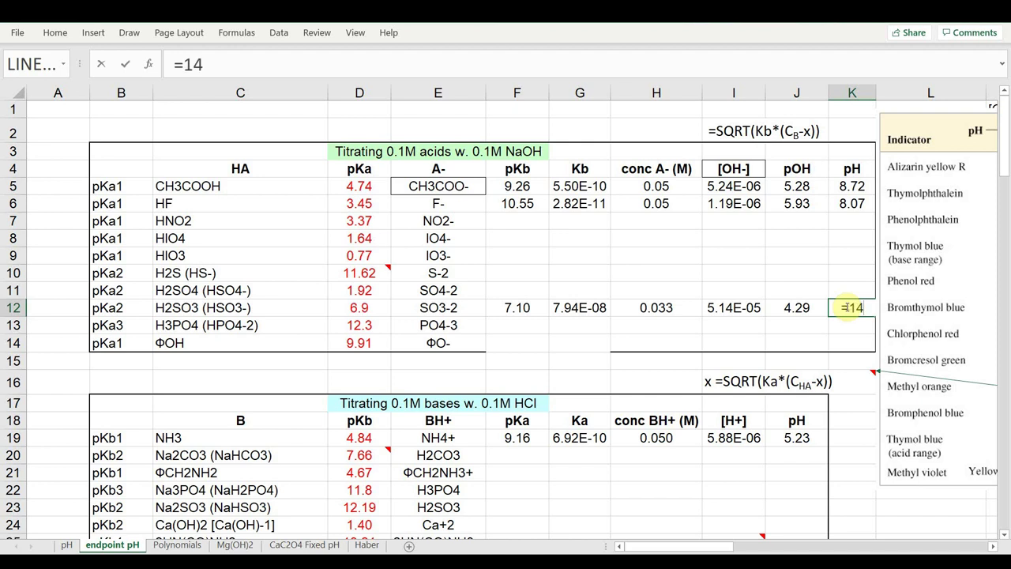
{"action": "left_click", "coordinate": [784, 313]}
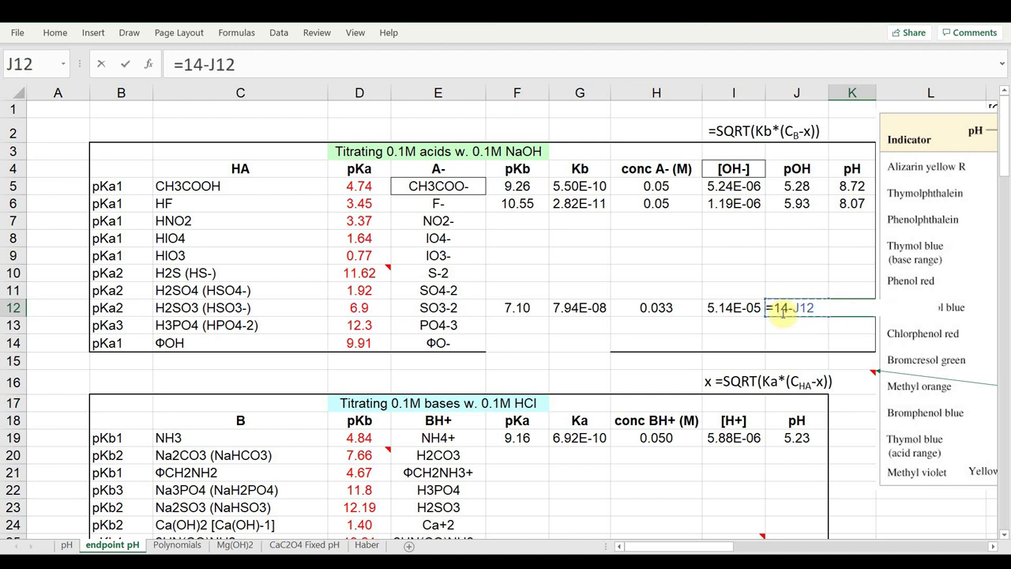
{"action": "key", "text": "Return"}
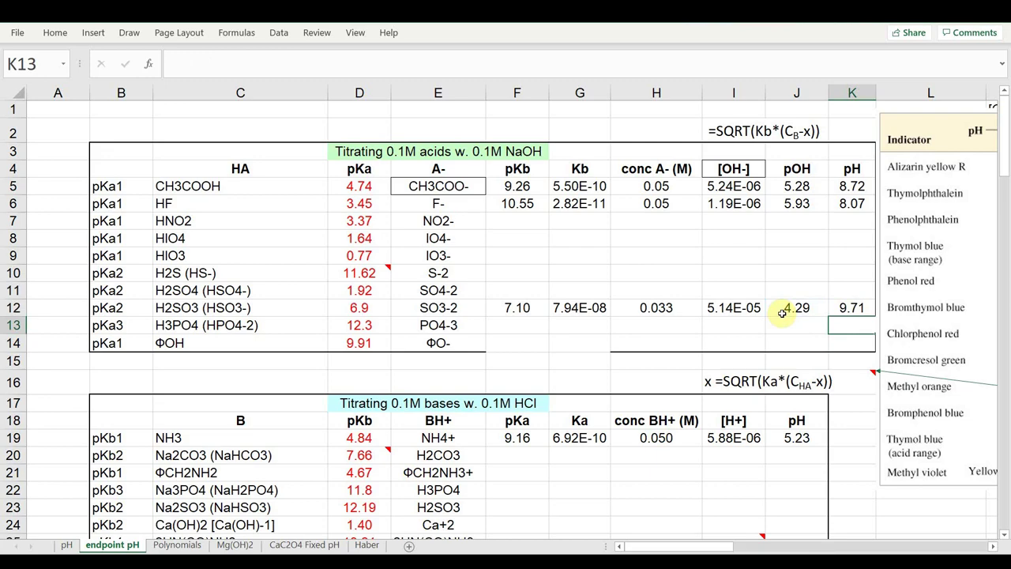
Examine the acid/base indicator chart against the SO3-2 endpoint pH, and review the bases table with the notes below it
{"action": "scroll", "coordinate": [783, 313], "scroll_direction": "right", "scroll_amount": 5}
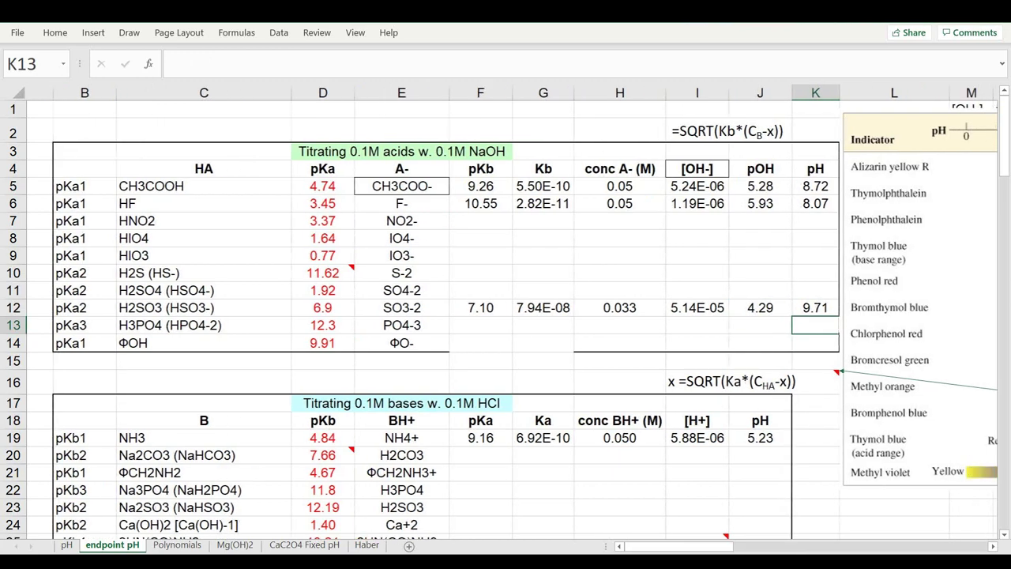
{"action": "scroll", "coordinate": [813, 316], "scroll_direction": "right", "scroll_amount": 2}
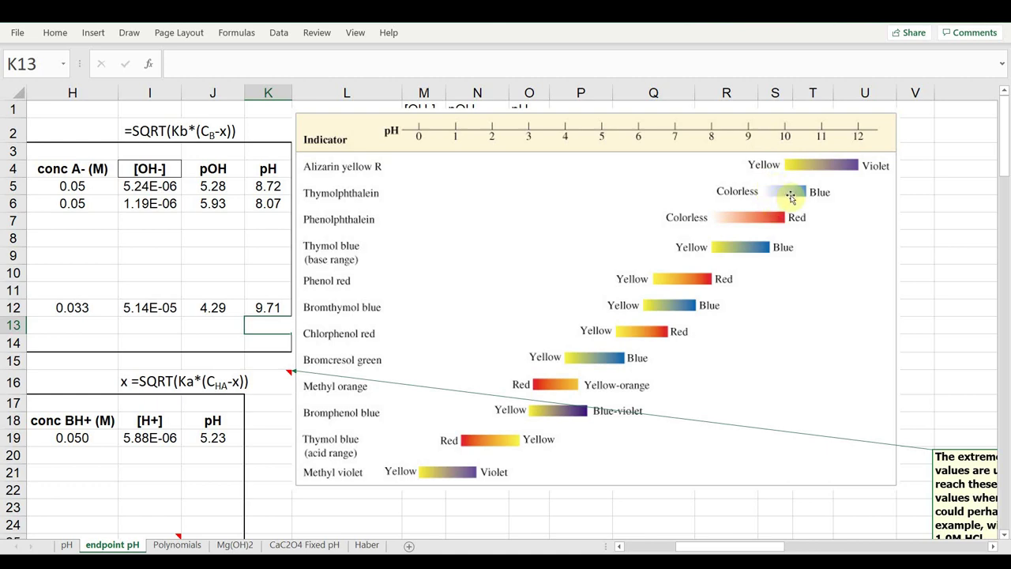
{"action": "scroll", "coordinate": [221, 364], "scroll_direction": "left", "scroll_amount": 7}
{"action": "scroll", "coordinate": [221, 363], "scroll_direction": "down", "scroll_amount": 1}
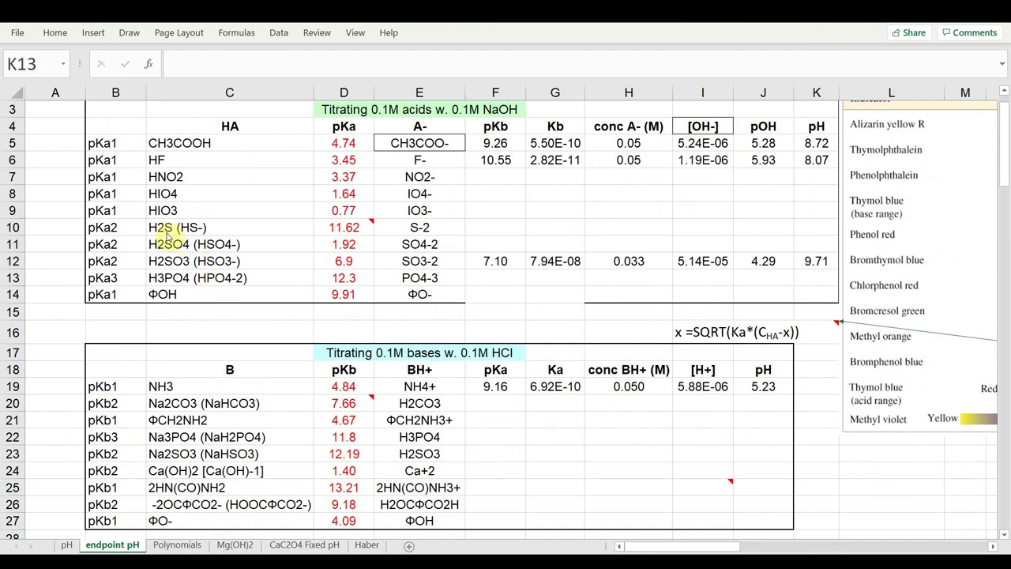
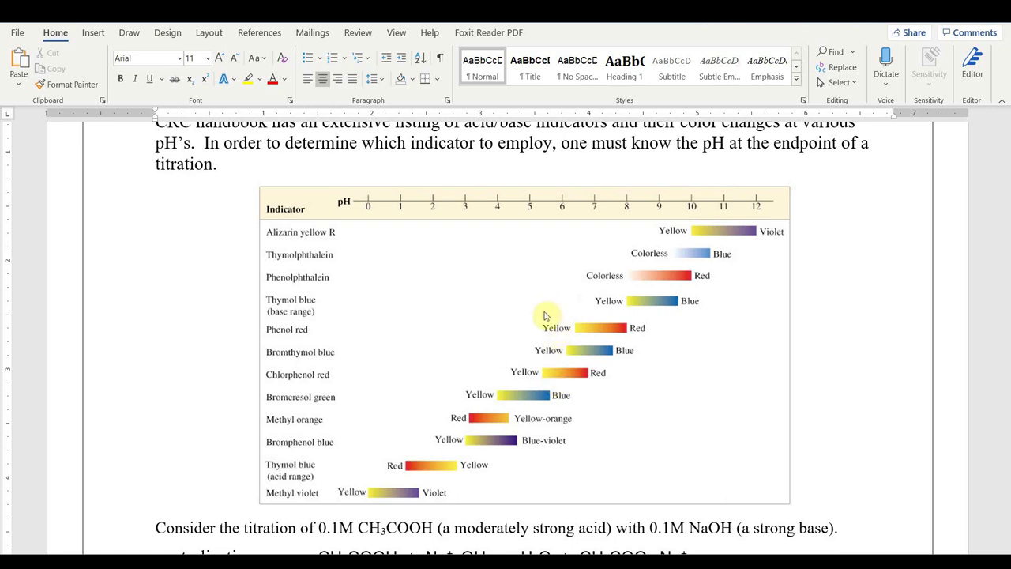
{"action": "scroll", "coordinate": [546, 371], "scroll_direction": "down", "scroll_amount": 1}
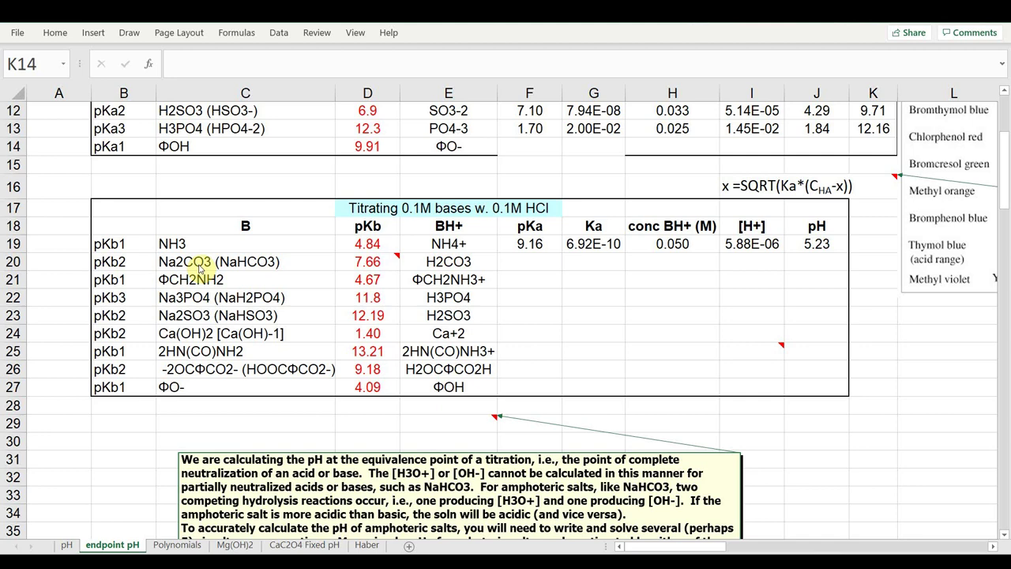
{"action": "scroll", "coordinate": [201, 268], "scroll_direction": "down", "scroll_amount": 10}
{"action": "scroll", "coordinate": [199, 269], "scroll_direction": "down", "scroll_amount": 3}
{"action": "scroll", "coordinate": [199, 269], "scroll_direction": "up", "scroll_amount": 2, "text": "ctrl"}
{"action": "scroll", "coordinate": [260, 332], "scroll_direction": "down", "scroll_amount": 1}
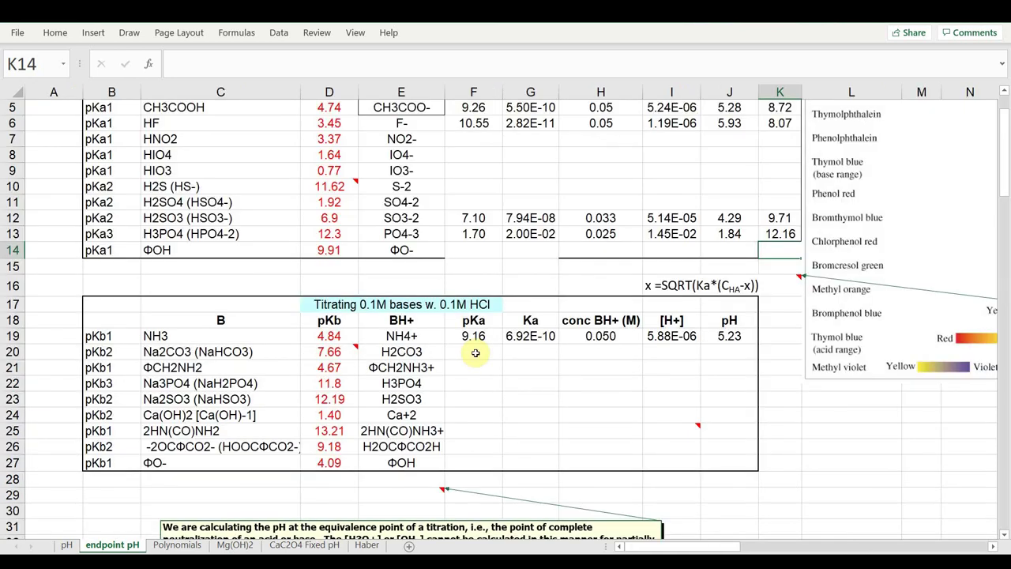
Calculate the pKa of H2CO3 in F20 with the formula =14-D20
{"action": "left_click", "coordinate": [475, 352]}
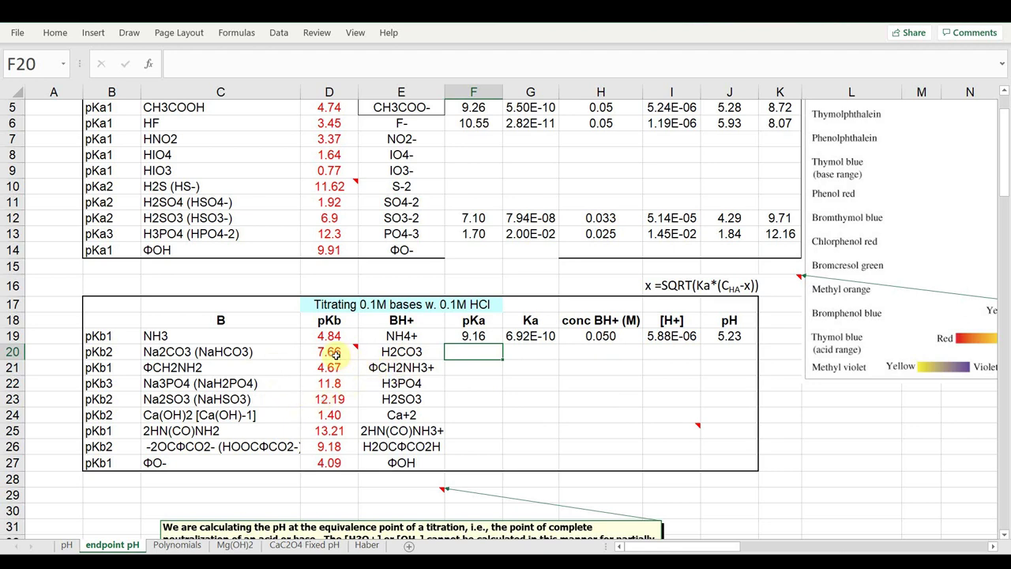
{"action": "mouse_move", "coordinate": [335, 354]}
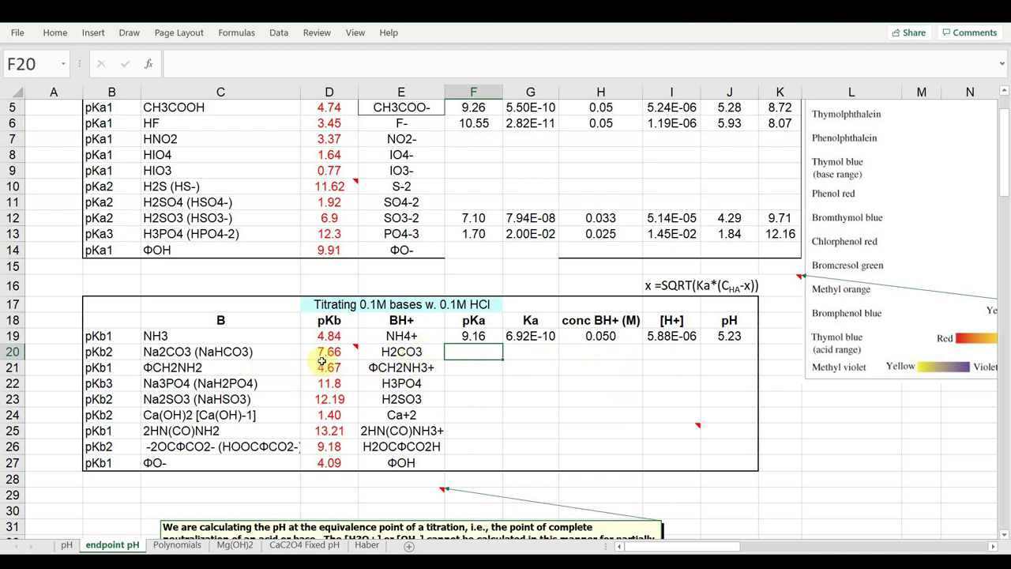
{"action": "double_click", "coordinate": [485, 361]}
{"action": "type", "text": "=14-"}
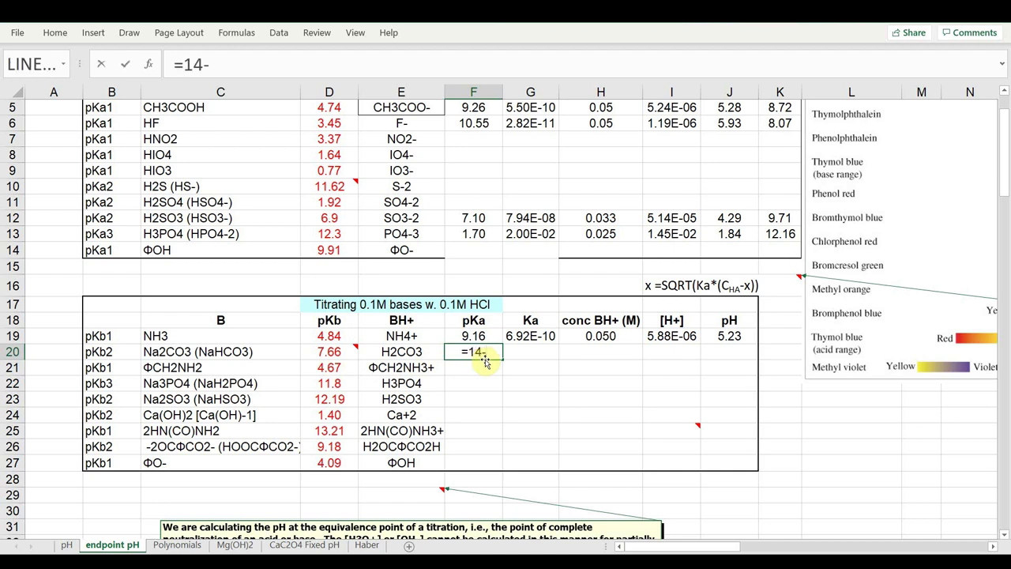
{"action": "left_click", "coordinate": [342, 352]}
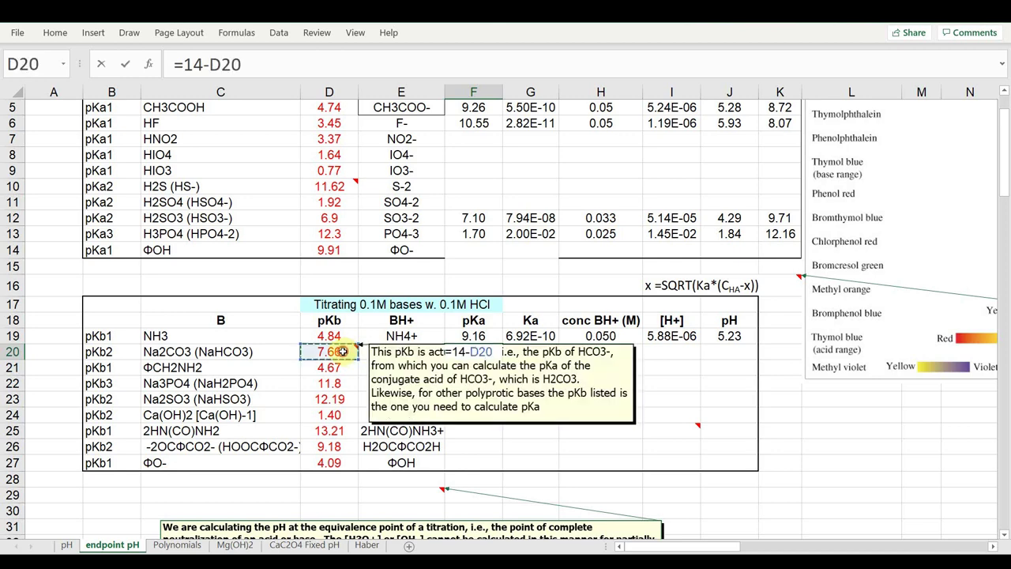
{"action": "key", "text": "Return"}
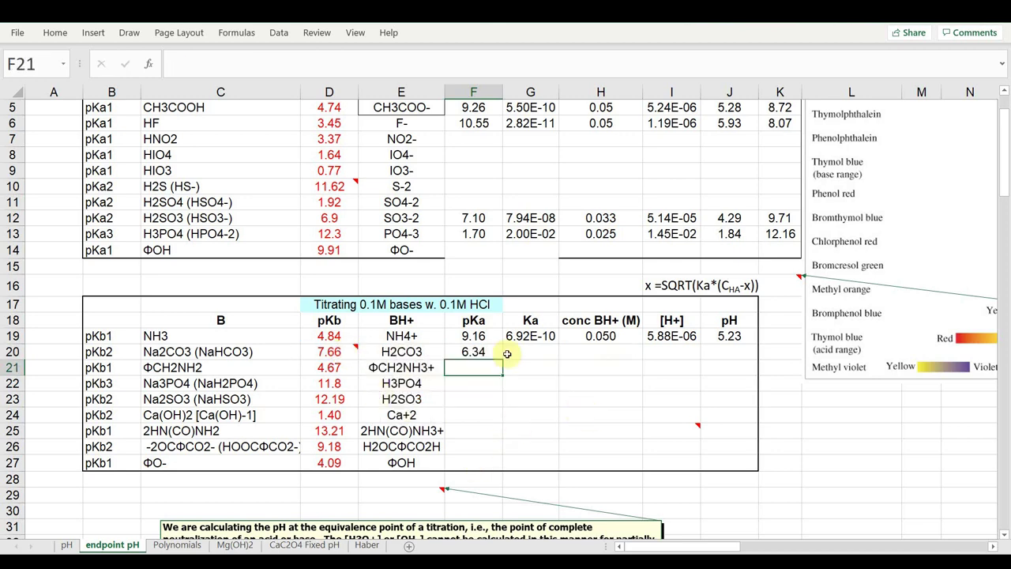
Calculate the Ka of H2CO3 in G20 with the formula =10^-F20 and enter .0333 M as its equivalence-point concentration in H20
{"action": "left_click", "coordinate": [523, 350]}
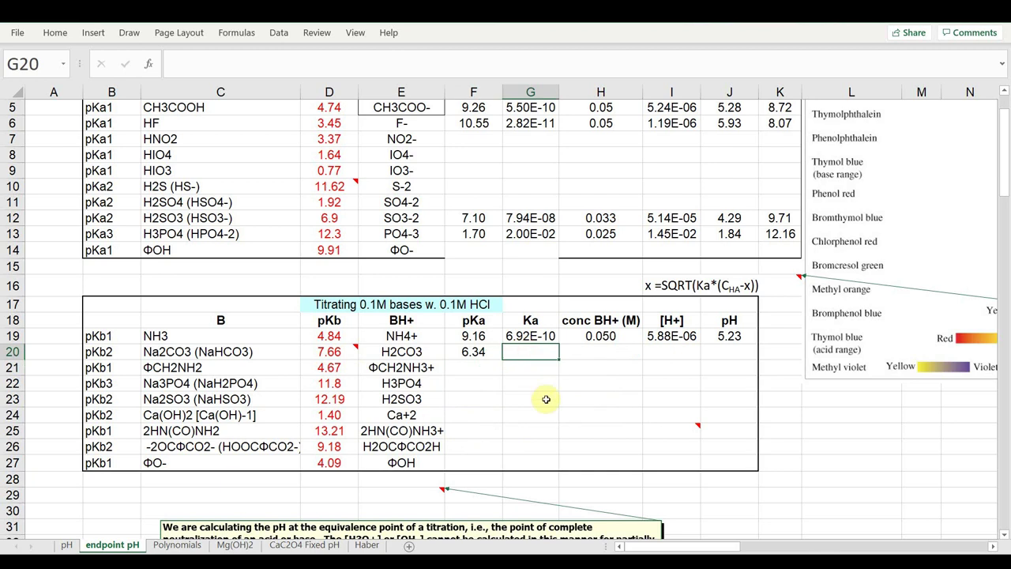
{"action": "type", "text": "=10"}
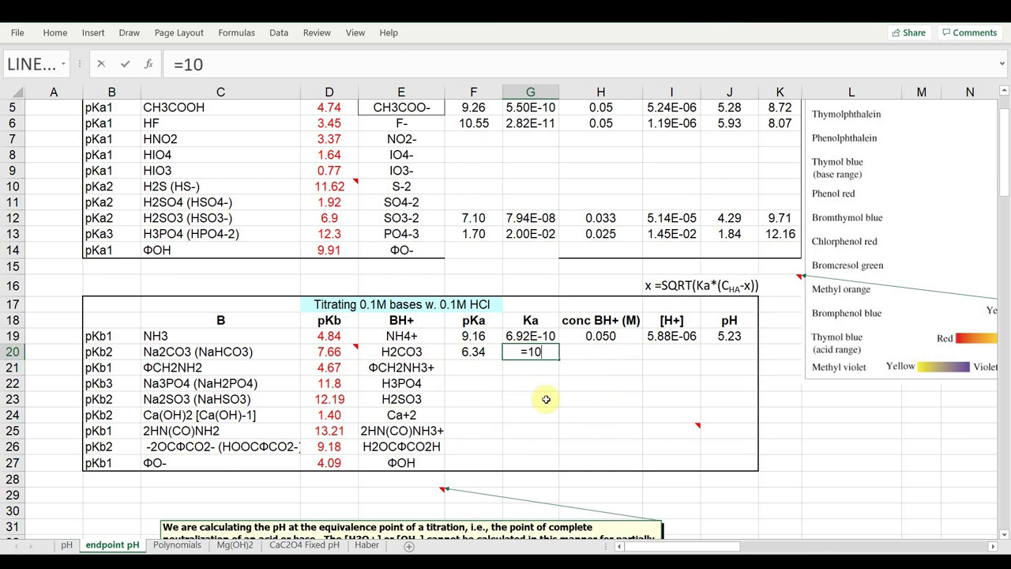
{"action": "type", "text": "^-"}
{"action": "left_click", "coordinate": [485, 353]}
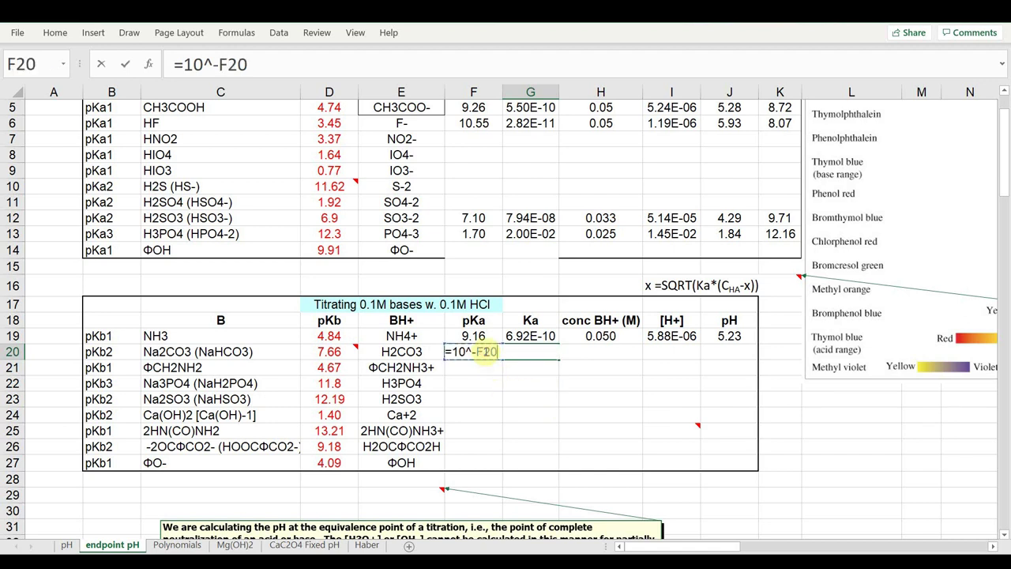
{"action": "key", "text": "Tab"}
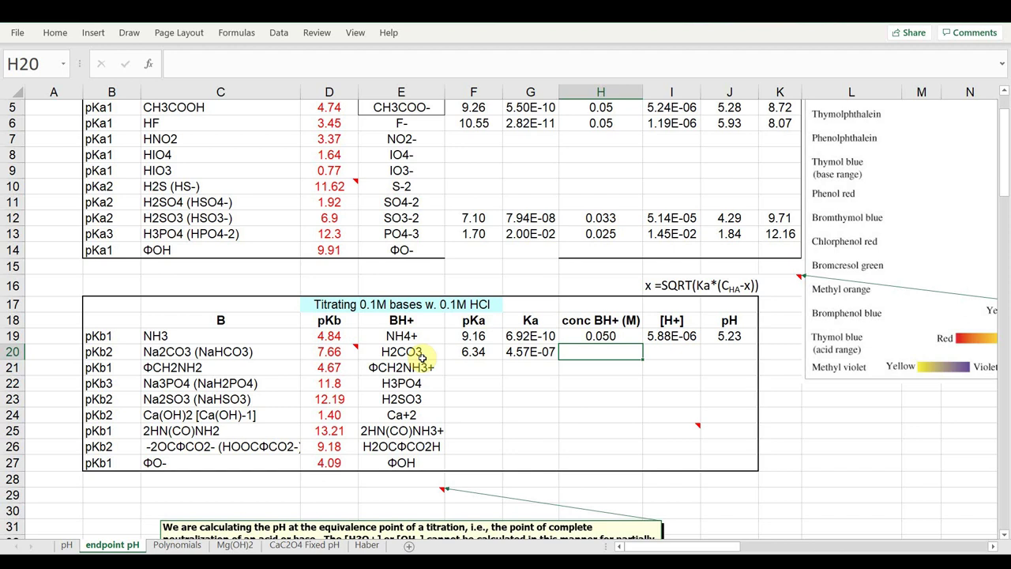
{"action": "type", "text": ".0333"}
{"action": "key", "text": "Return"}
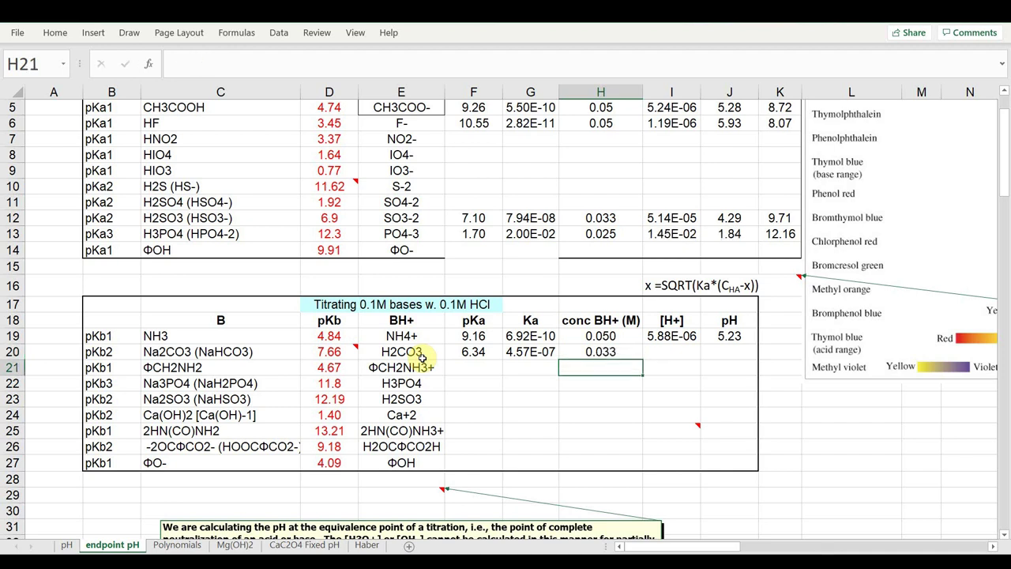
Calculate the [H+] for H2CO3 in I20 with the circular-reference formula =SQRT(G20*(.0333-I20))
{"action": "left_click", "coordinate": [661, 352]}
{"action": "type", "text": "=sqr"}
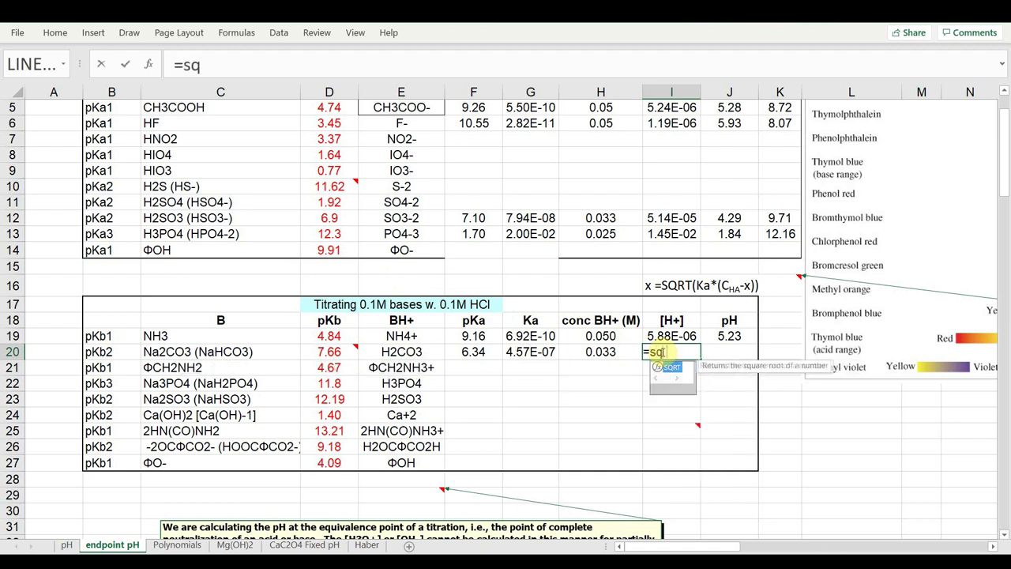
{"action": "key", "text": "Tab"}
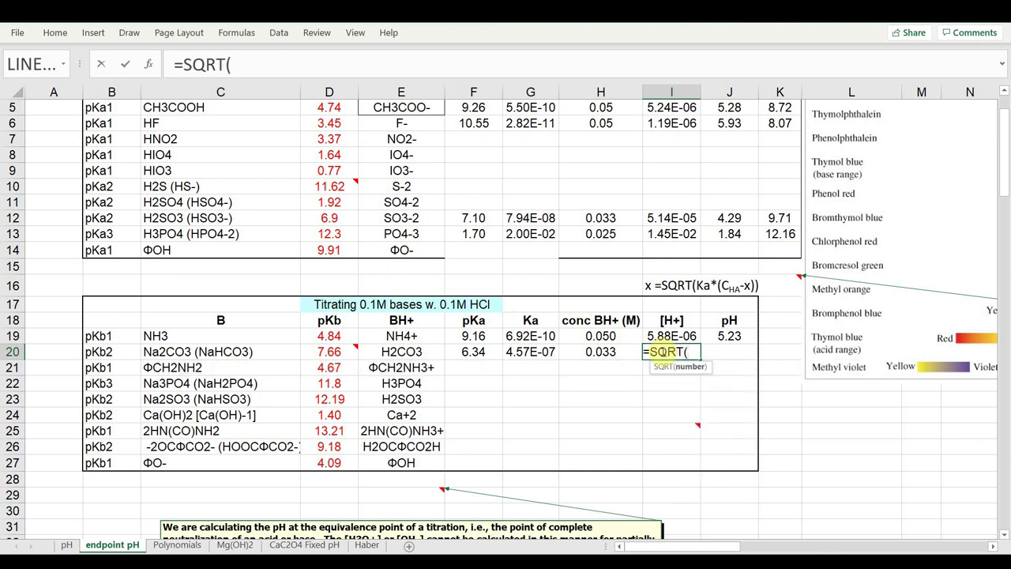
{"action": "left_click", "coordinate": [525, 351]}
{"action": "type", "text": "*("}
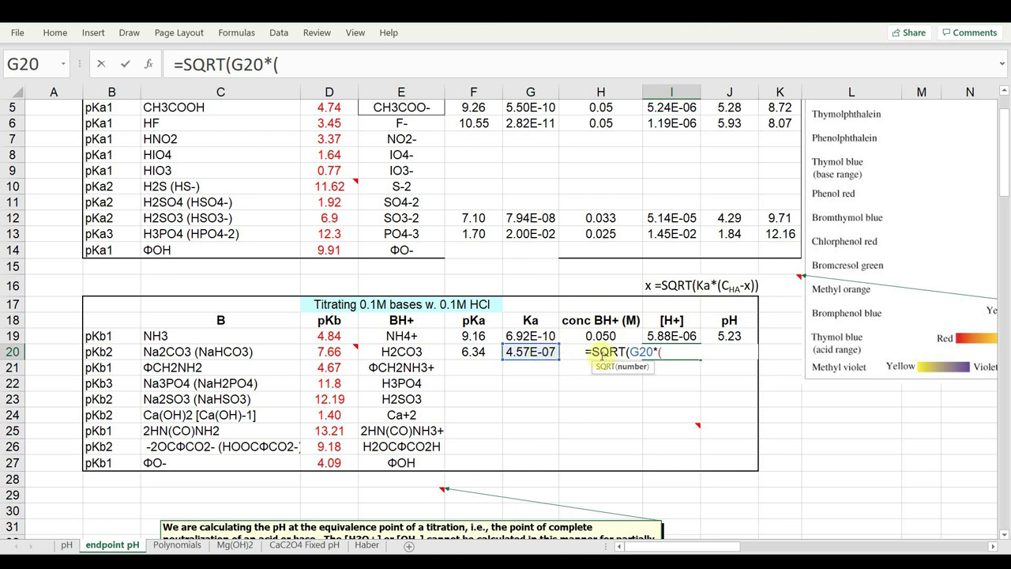
{"action": "type", "text": ".0333"}
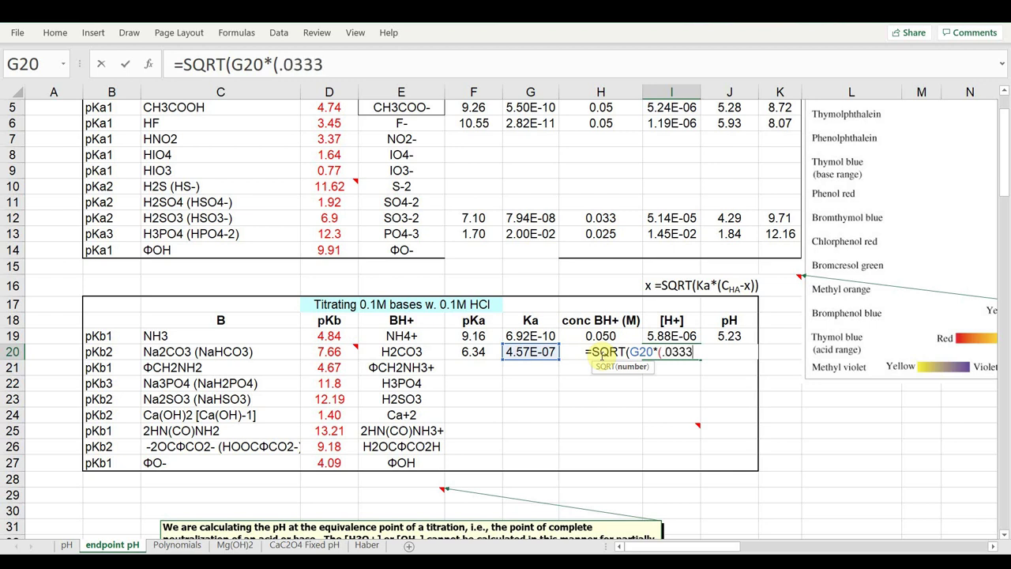
{"action": "type", "text": "-"}
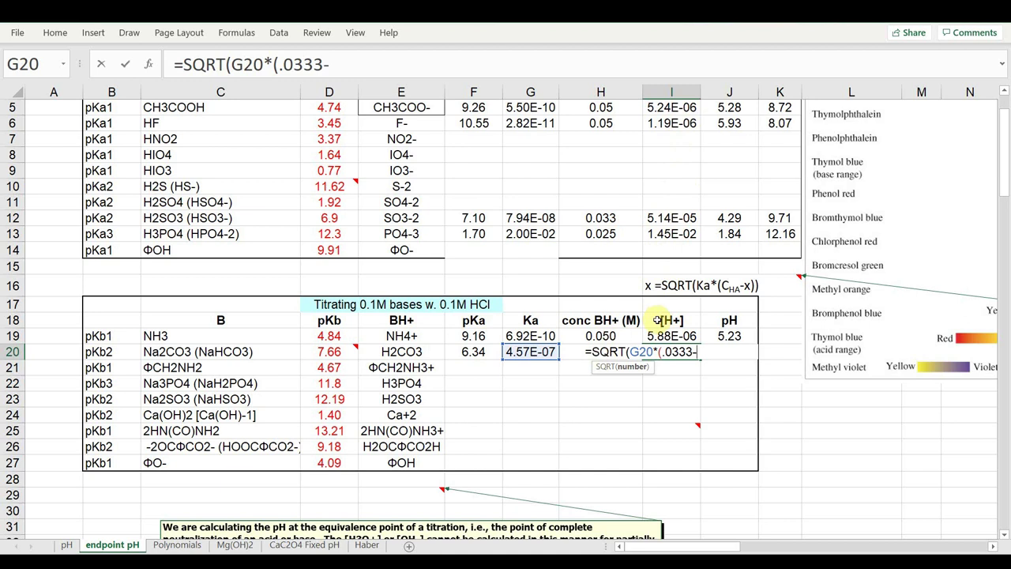
{"action": "type", "text": "i20))"}
{"action": "key", "text": "Return"}
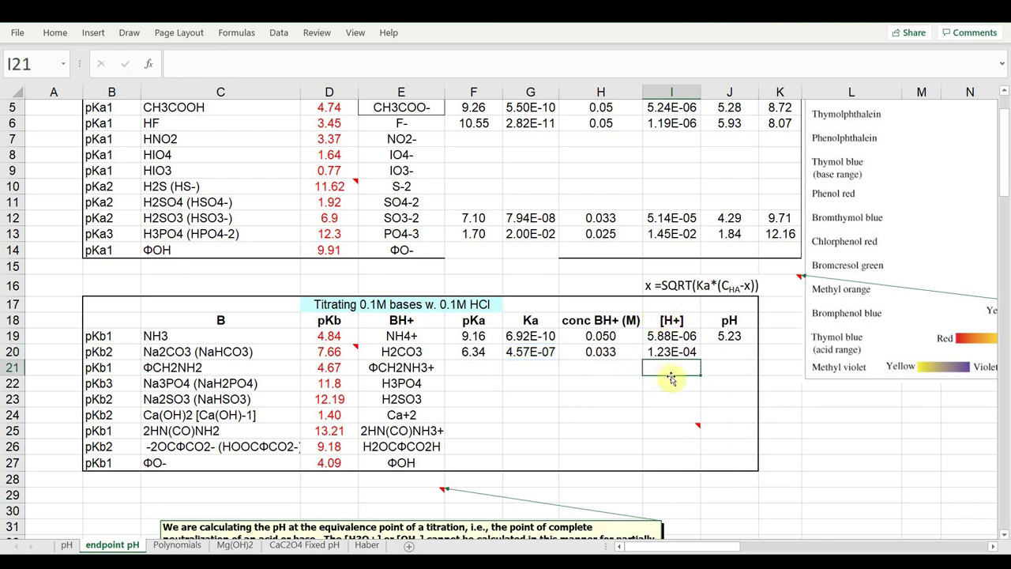
Calculate the equivalence-point pH for H2CO3 in J20 with the formula =-LOG(I20)
{"action": "left_click", "coordinate": [730, 354]}
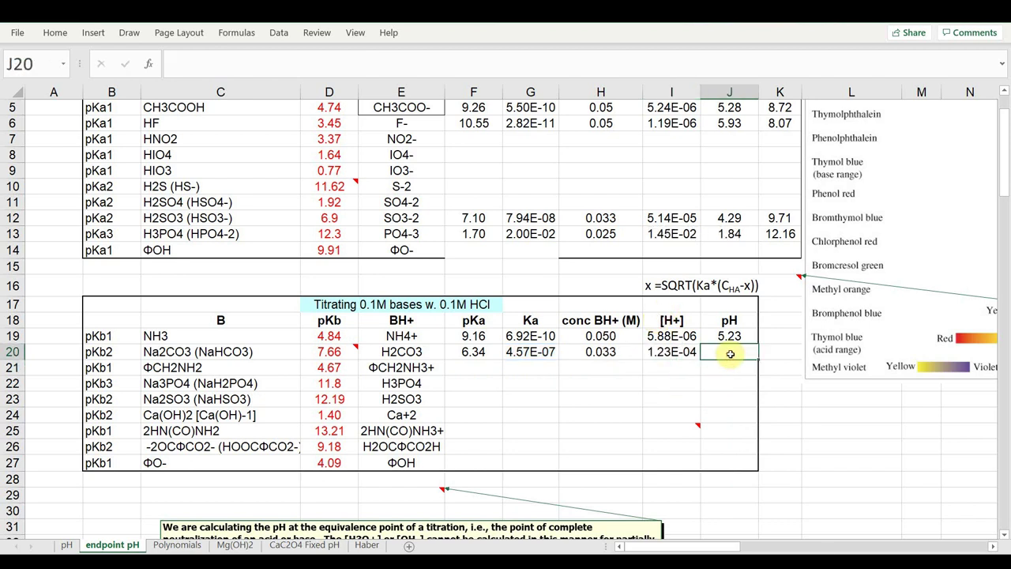
{"action": "type", "text": "=-log"}
{"action": "key", "text": "Tab"}
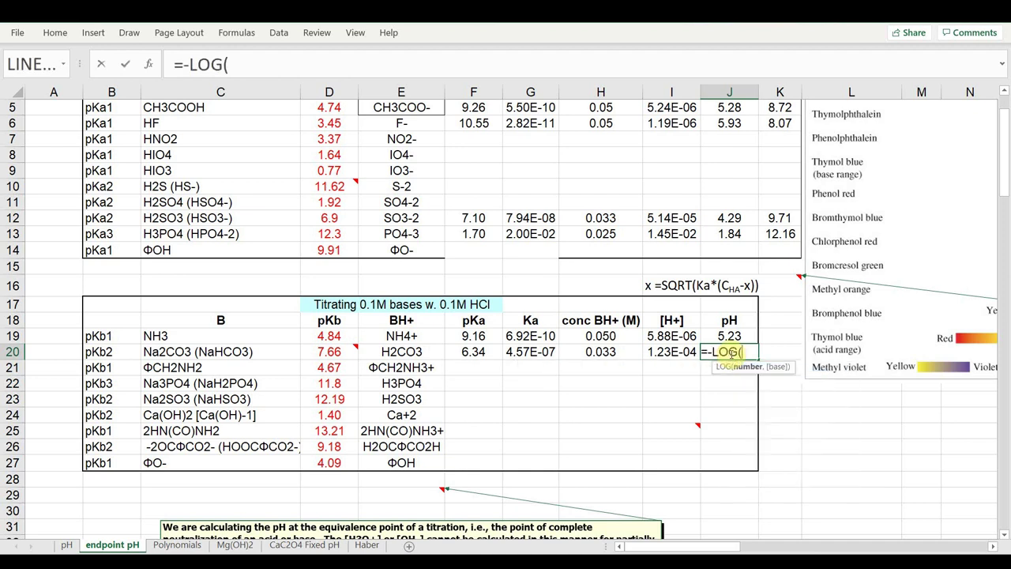
{"action": "left_click", "coordinate": [684, 353]}
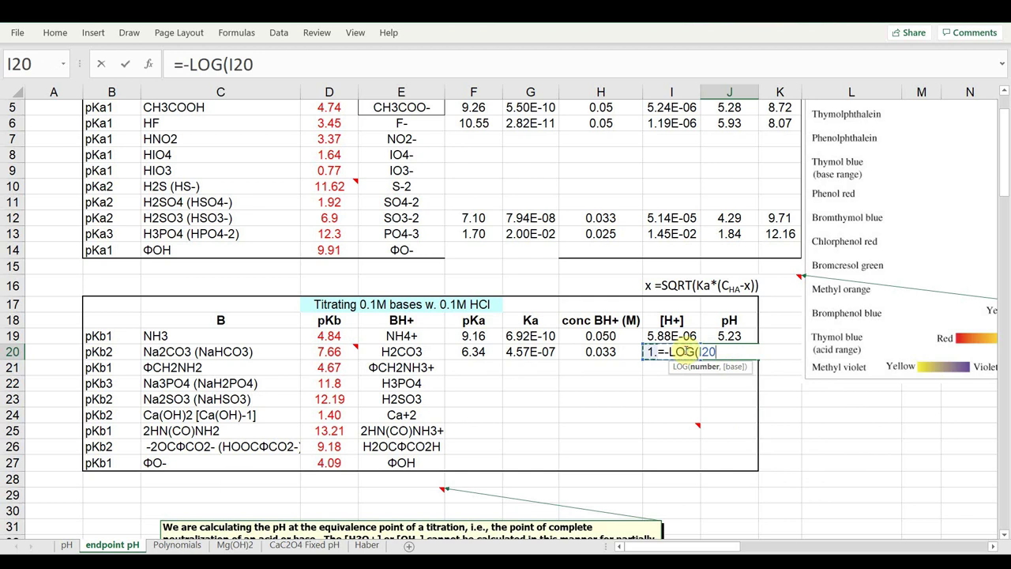
{"action": "type", "text": ")"}
{"action": "key", "text": "Return"}
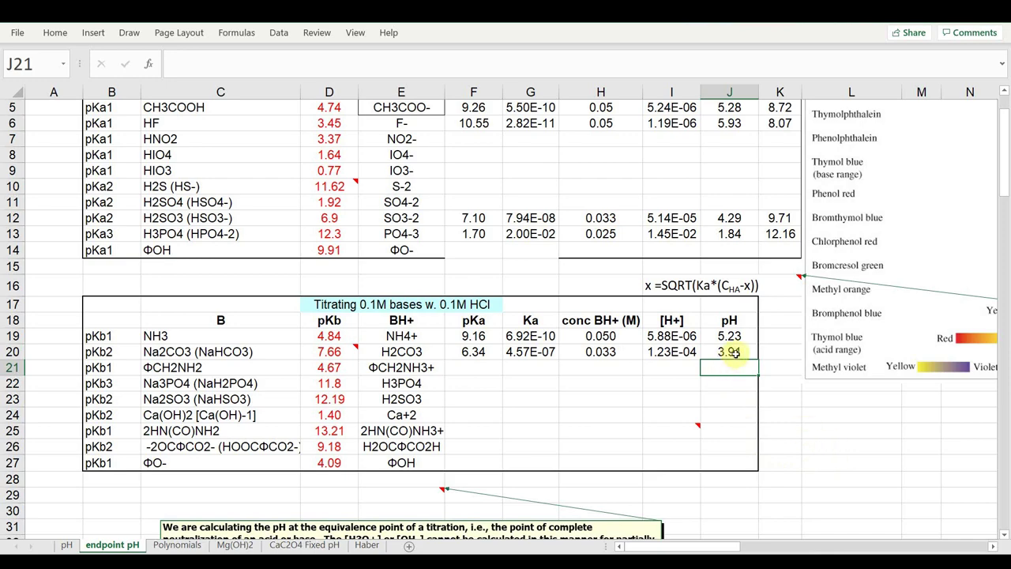
Calculate the pKa of 2HN(CO)NH3+ in F25 with the formula =14-D25
{"action": "scroll", "coordinate": [735, 353], "scroll_direction": "right", "scroll_amount": 5}
{"action": "scroll", "coordinate": [735, 353], "scroll_direction": "up", "scroll_amount": 2}
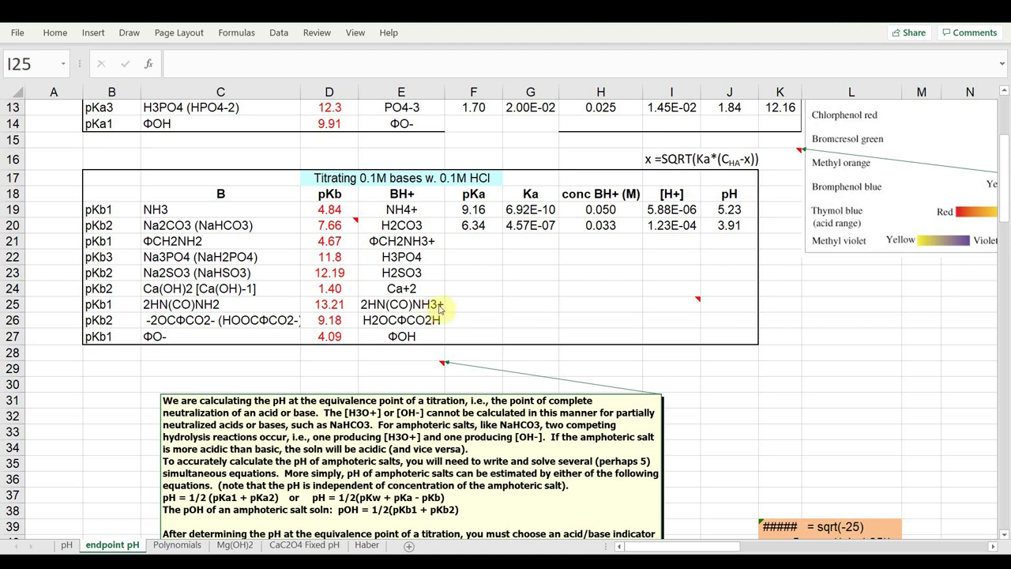
{"action": "left_click", "coordinate": [473, 305]}
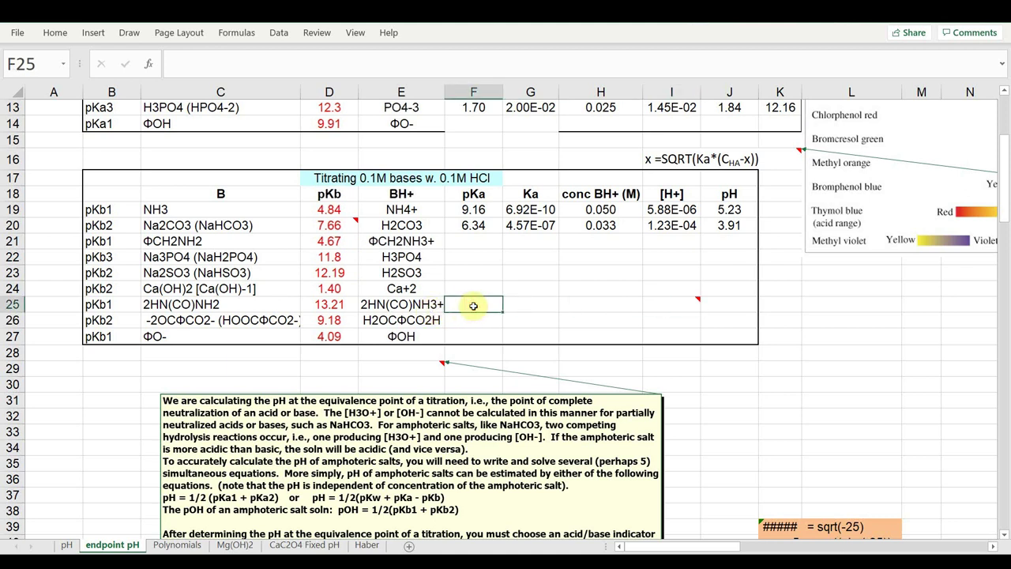
{"action": "type", "text": "=14-"}
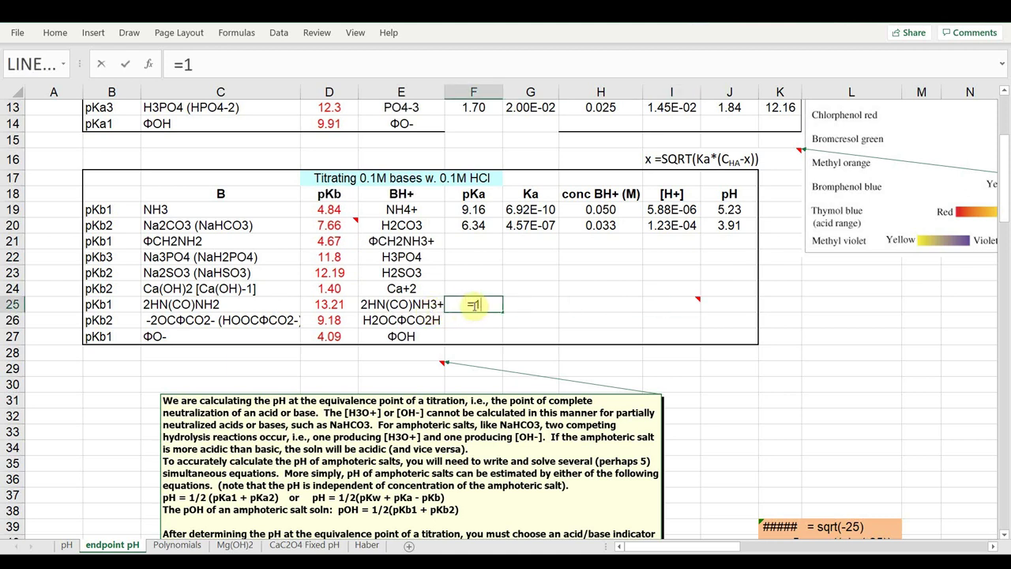
{"action": "left_click", "coordinate": [345, 304]}
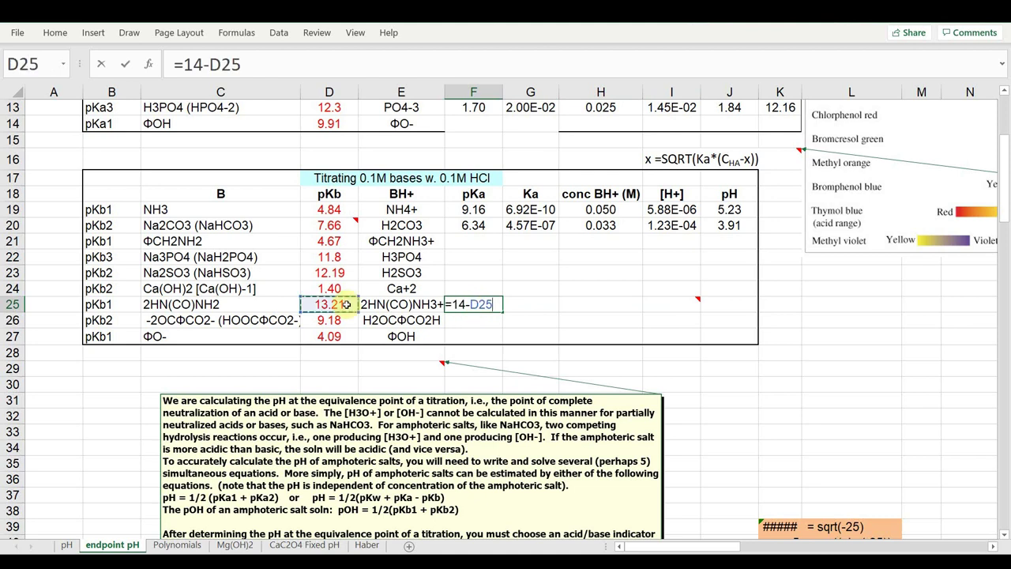
{"action": "key", "text": "Return"}
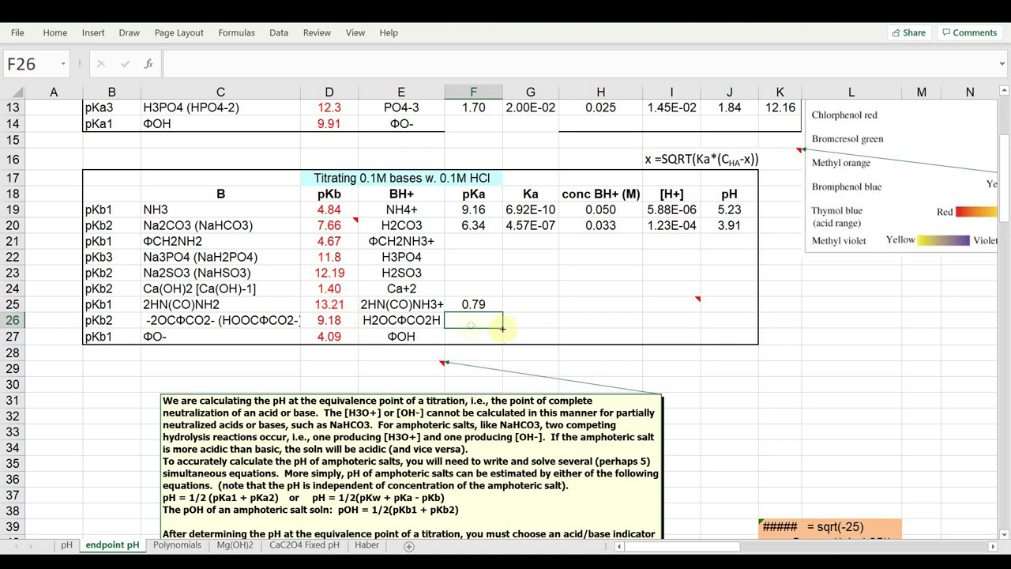
Calculate the Ka of 2HN(CO)NH3+ in G25 with the formula =10^-F25 and enter .05 M as its equivalence-point concentration in H25
{"action": "left_click", "coordinate": [536, 305]}
{"action": "type", "text": "="}
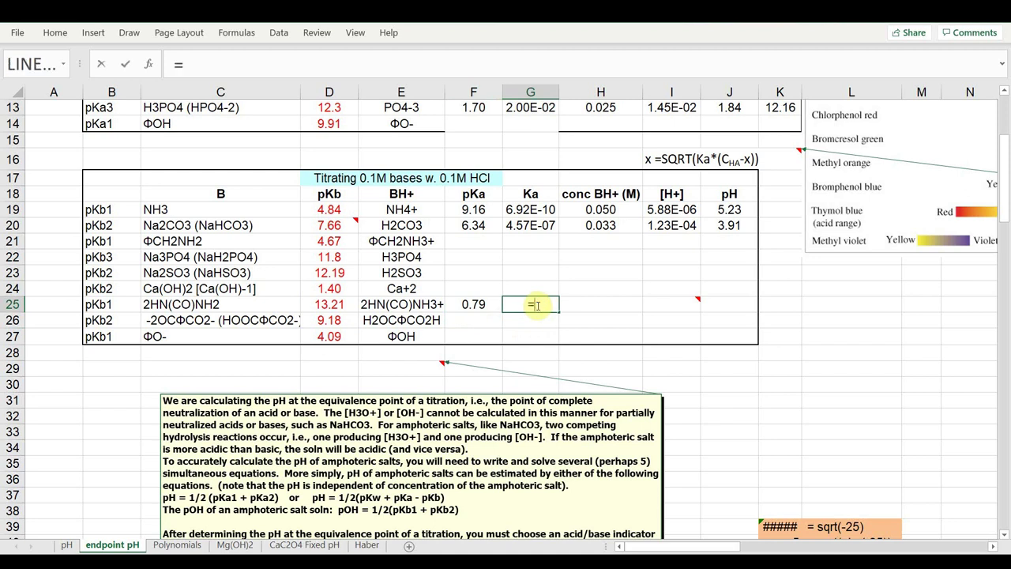
{"action": "type", "text": "10^-"}
{"action": "left_click", "coordinate": [483, 304]}
{"action": "key", "text": "Return"}
{"action": "left_click", "coordinate": [611, 302]}
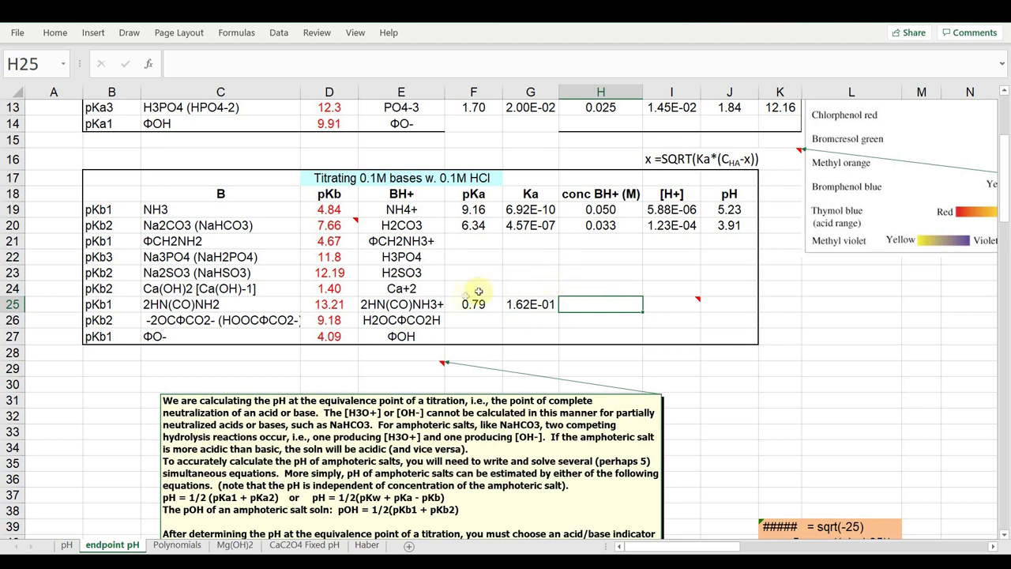
{"action": "type", "text": ".05"}
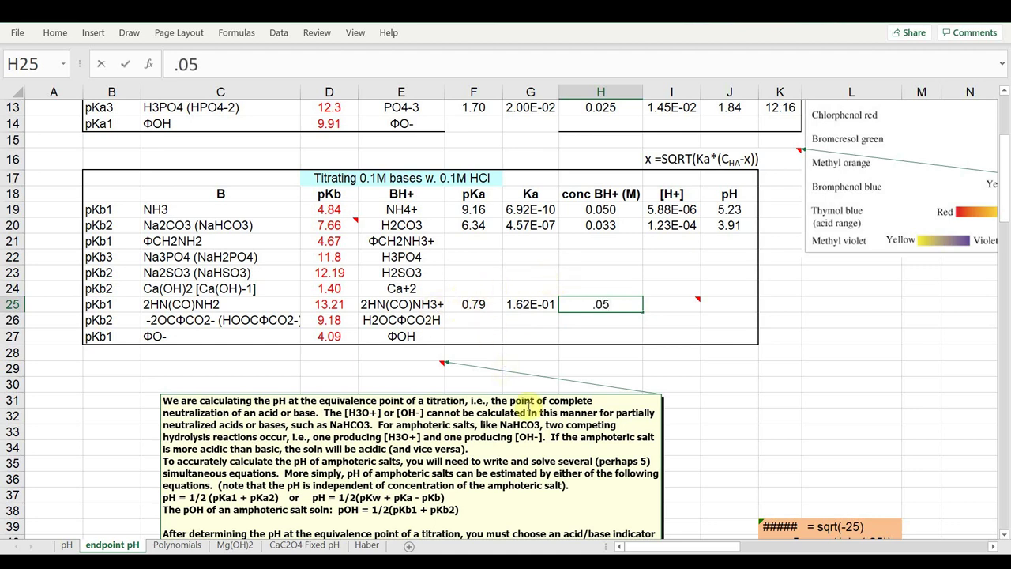
{"action": "key", "text": "Return"}
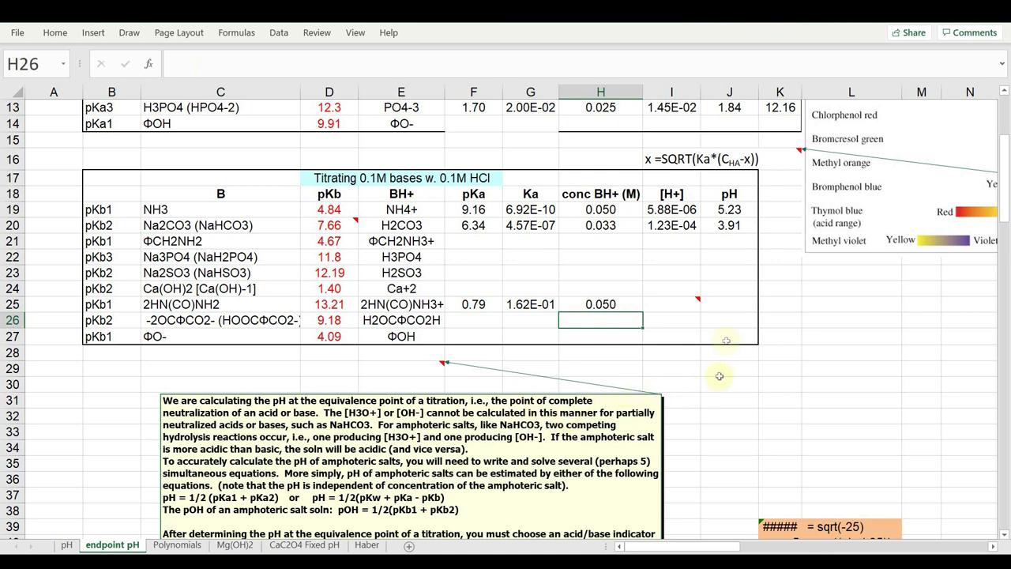
Calculate the [H+] for 2HN(CO)NH3+ in I25 with the circular-reference formula =SQRT(G25*(.05-I25))
{"action": "left_click", "coordinate": [673, 305]}
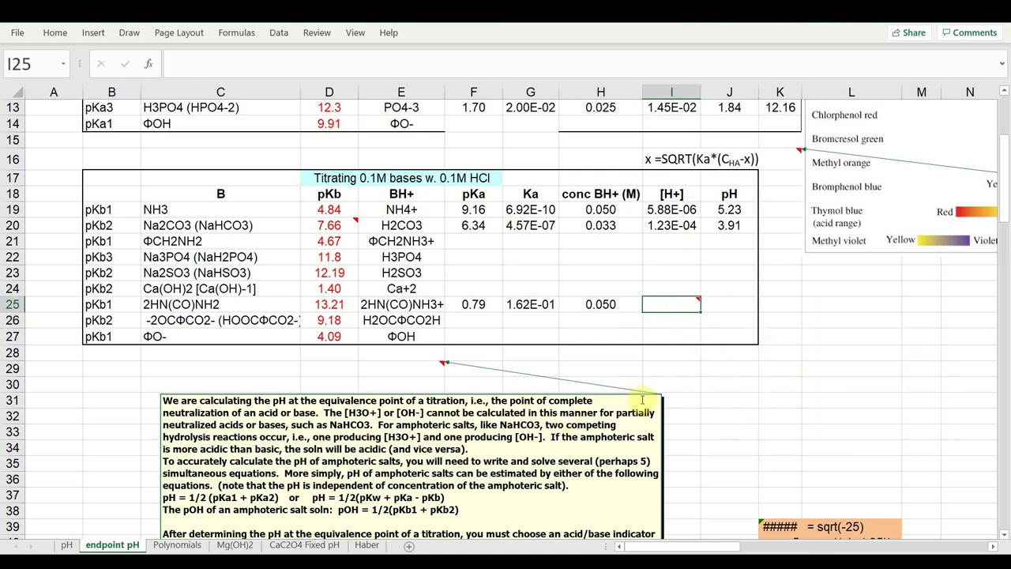
{"action": "type", "text": "=sqr"}
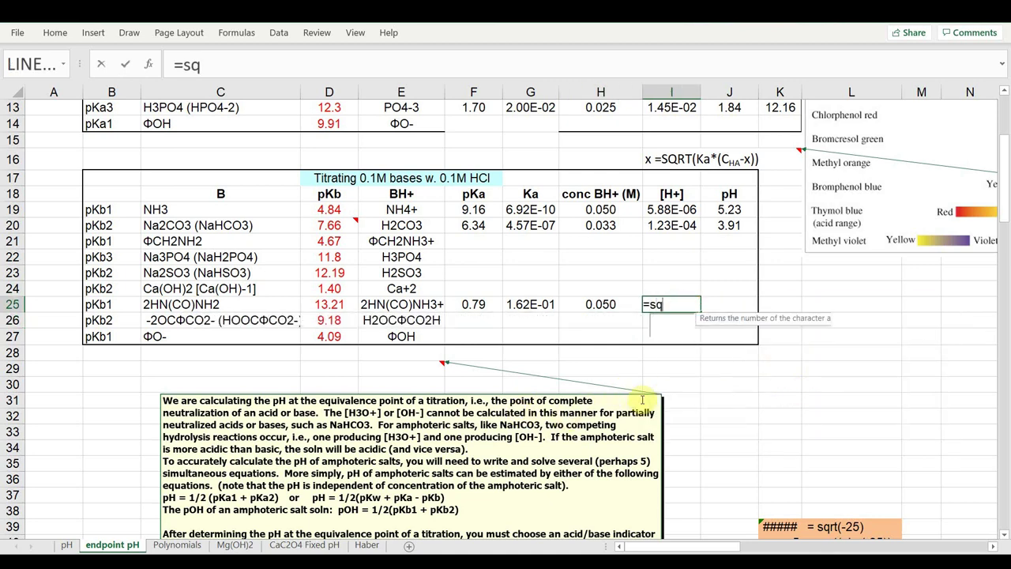
{"action": "key", "text": "Tab"}
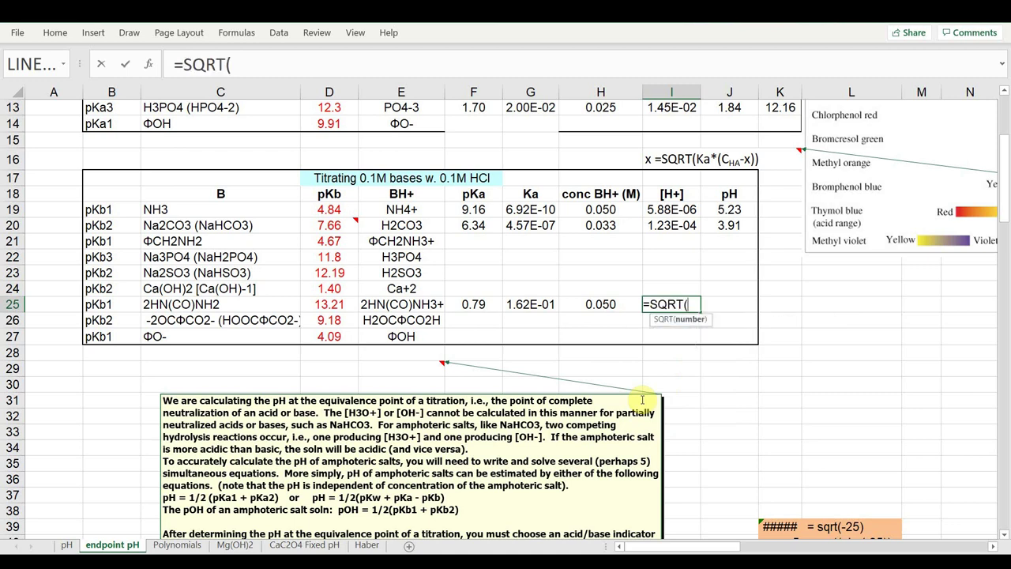
{"action": "left_click", "coordinate": [531, 304]}
{"action": "type", "text": "*("}
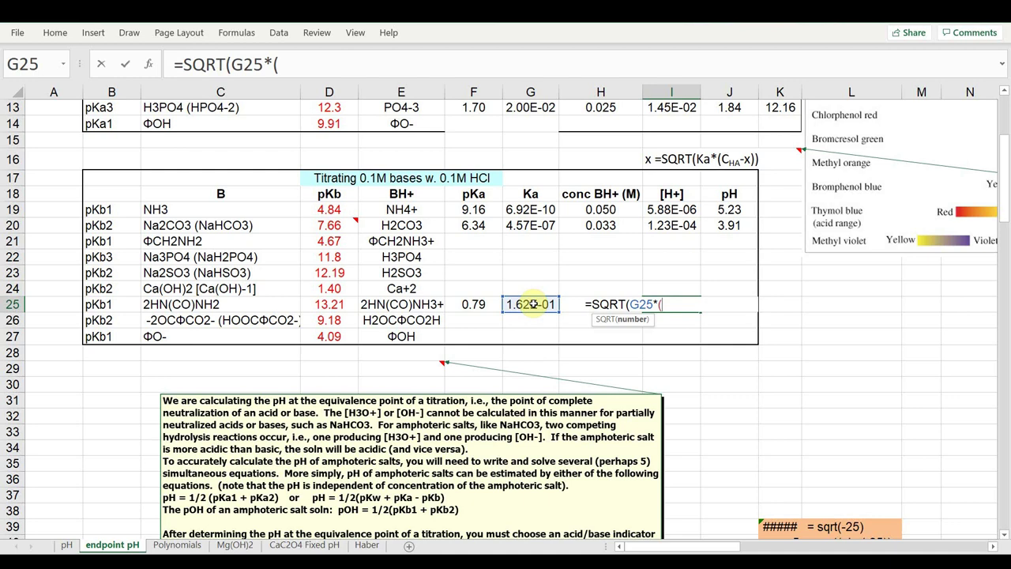
{"action": "type", "text": ".05-"}
{"action": "mouse_move", "coordinate": [675, 303]}
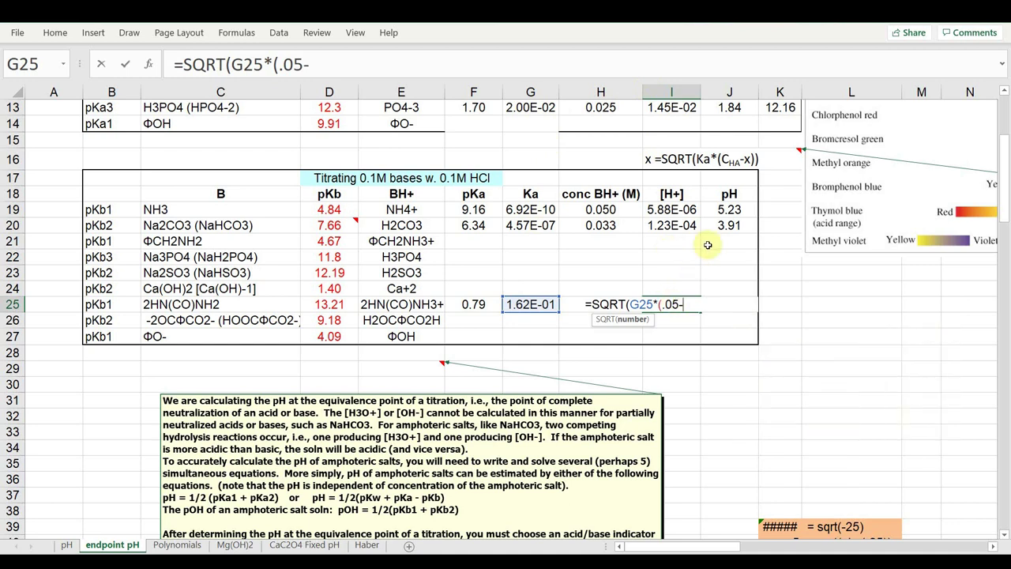
{"action": "type", "text": "i25))"}
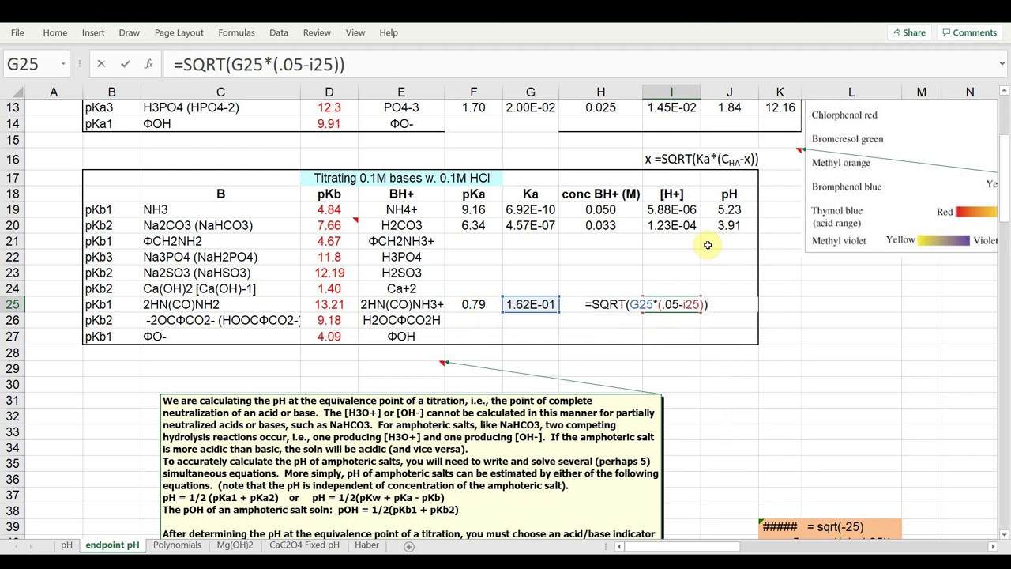
{"action": "key", "text": "Return"}
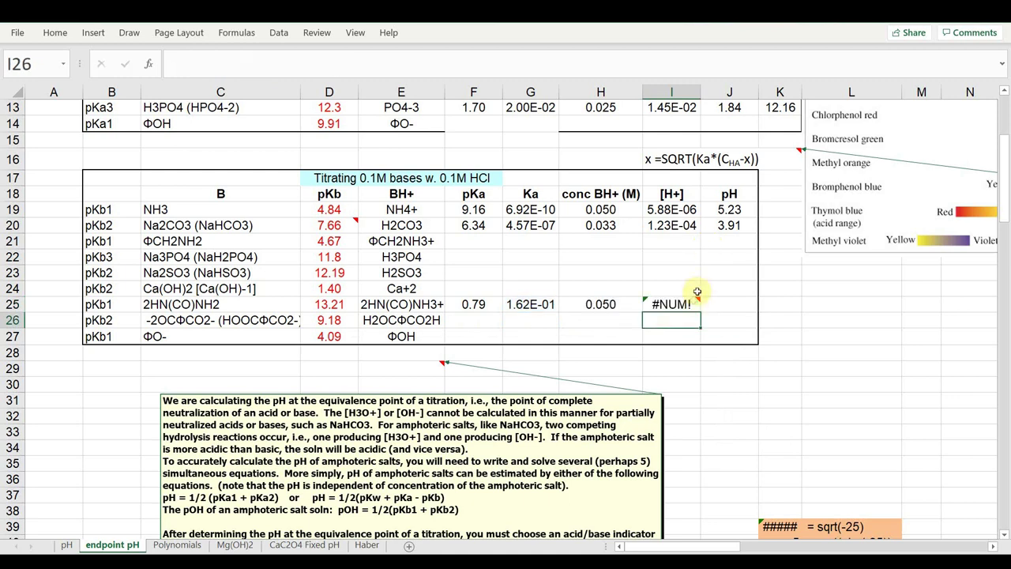